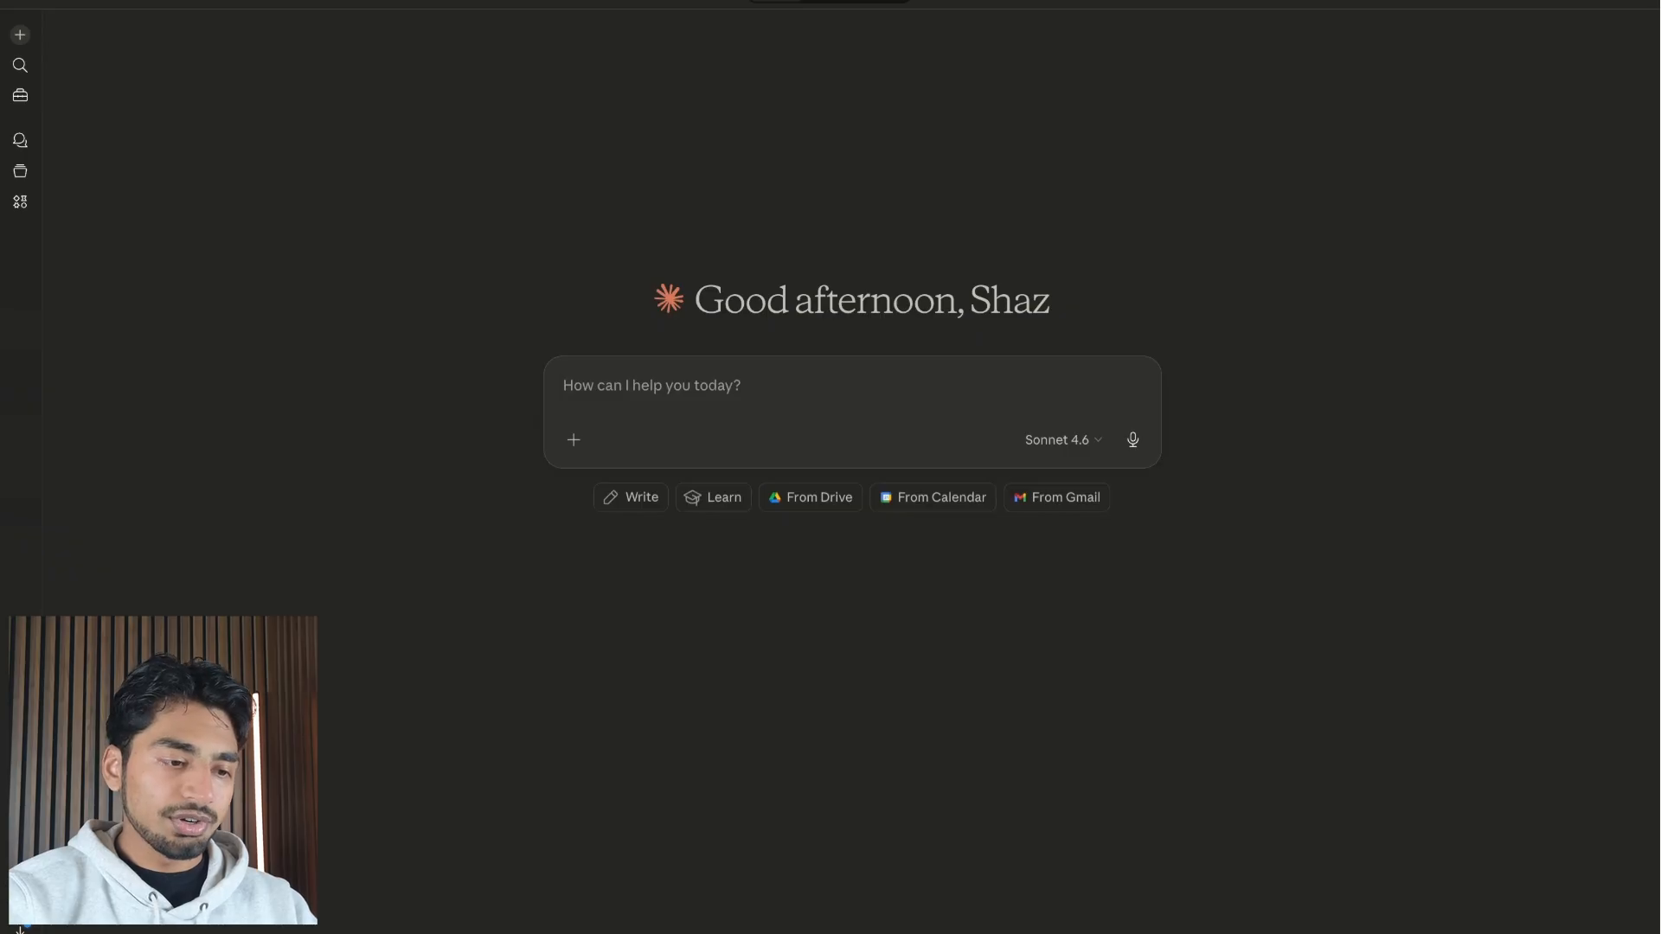
Open the connector directory from the Connectors settings and browse the available connectors
key(ctrl+comma)
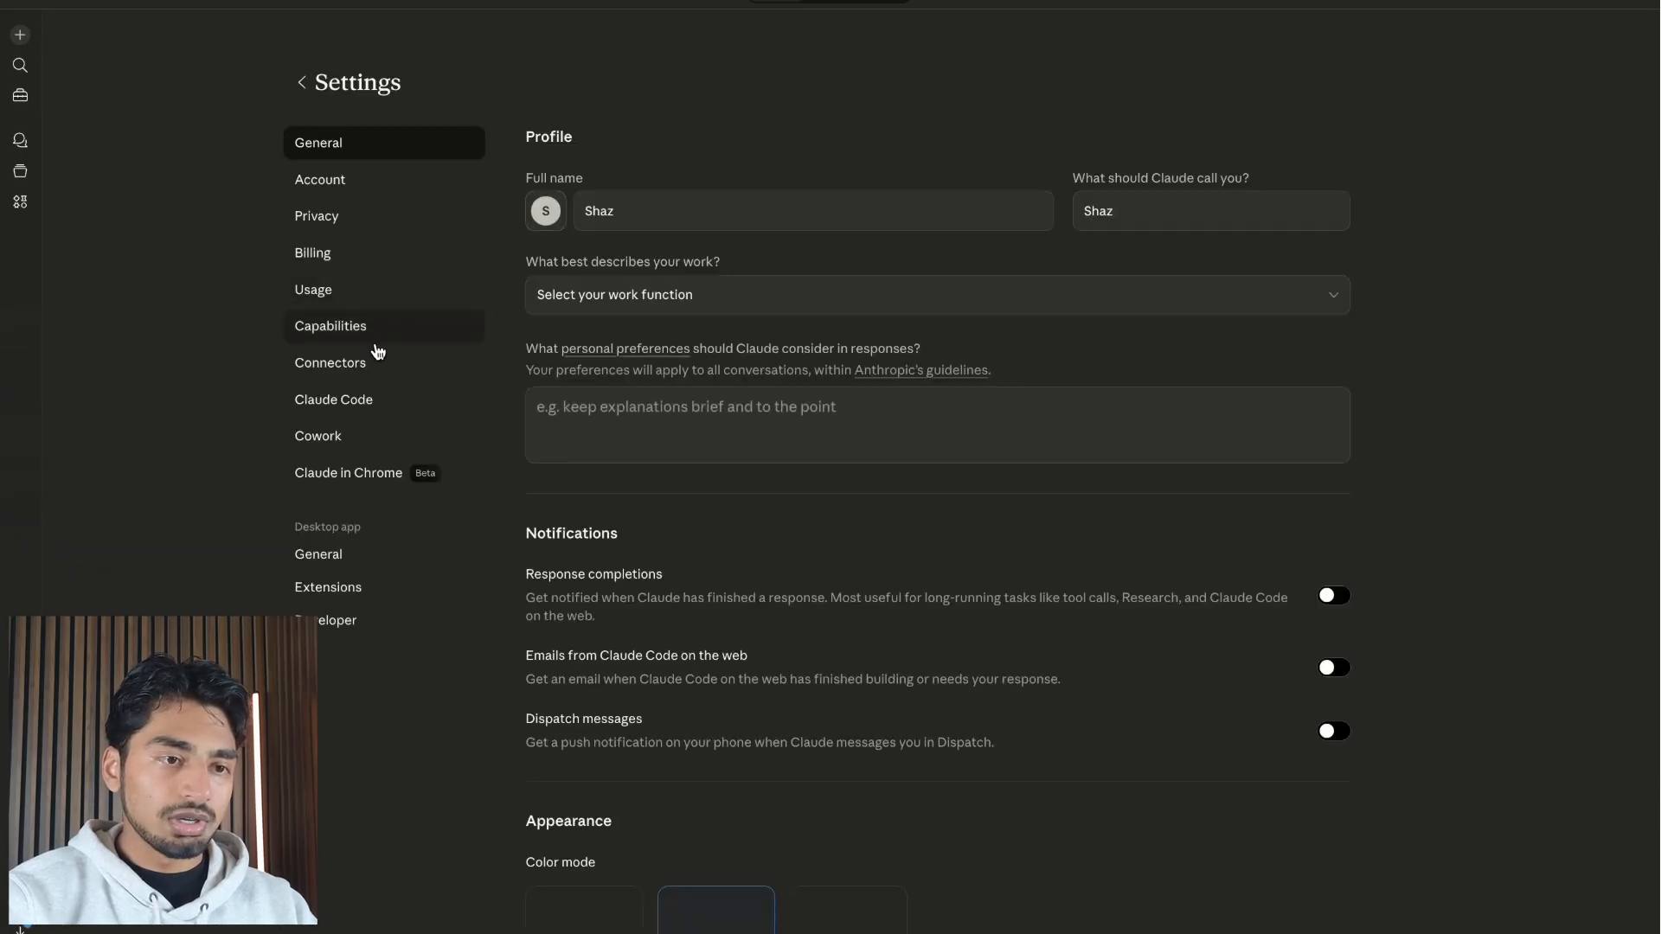
click(372, 362)
click(1288, 221)
scroll(949, 401, down, 10)
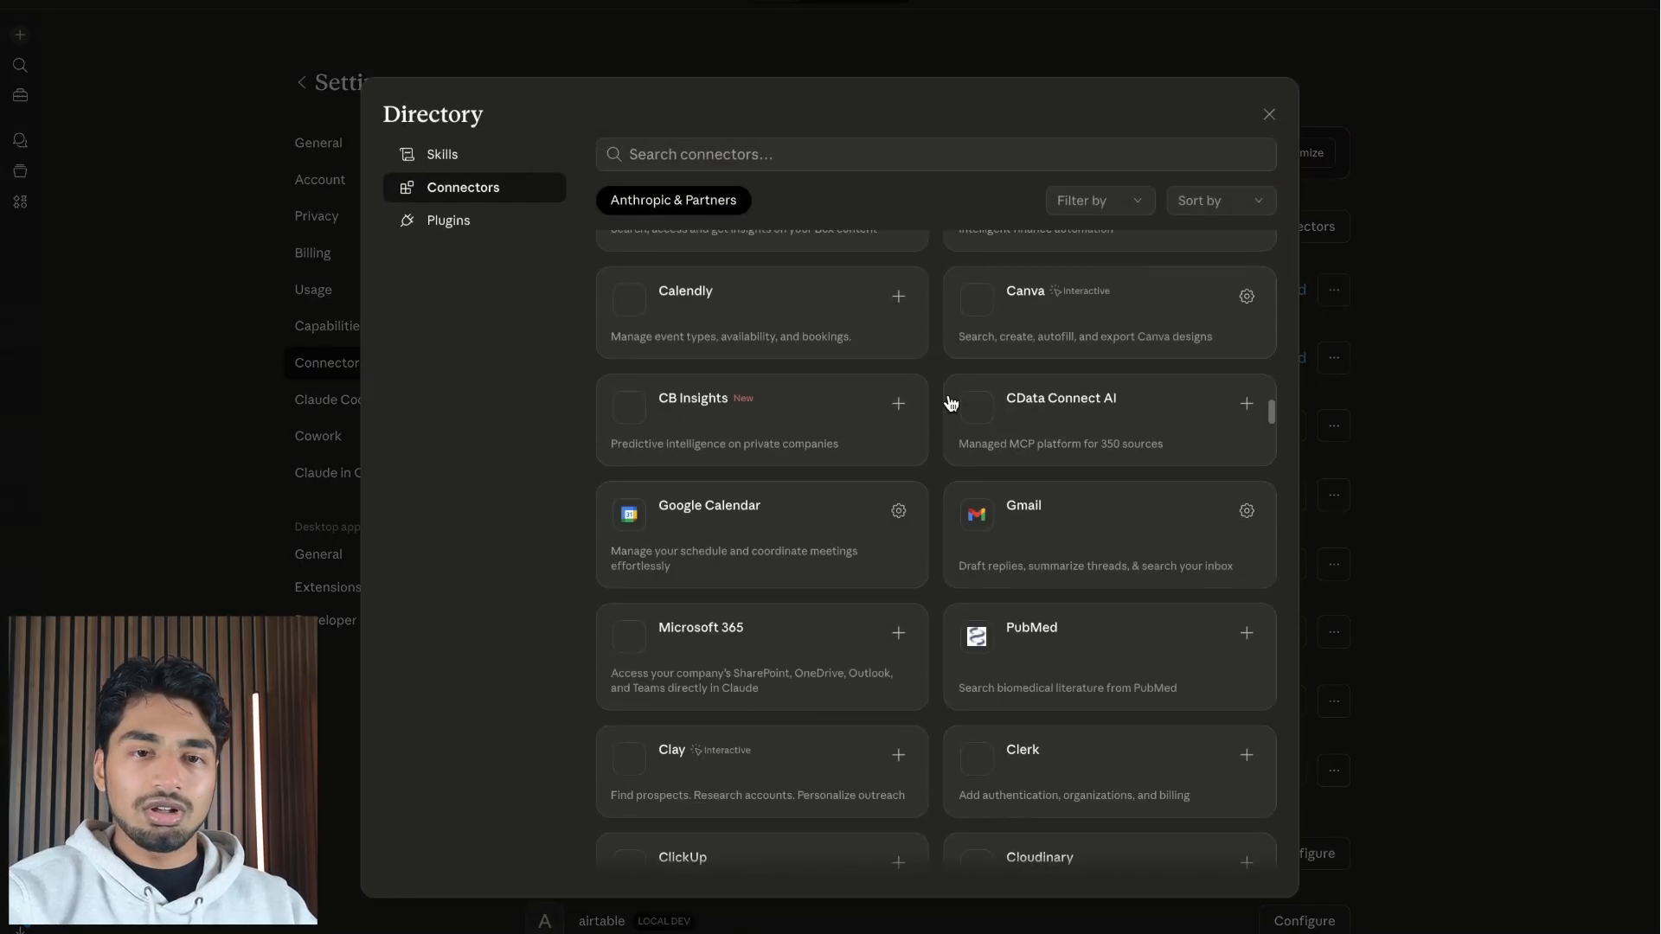
scroll(949, 402, down, 20)
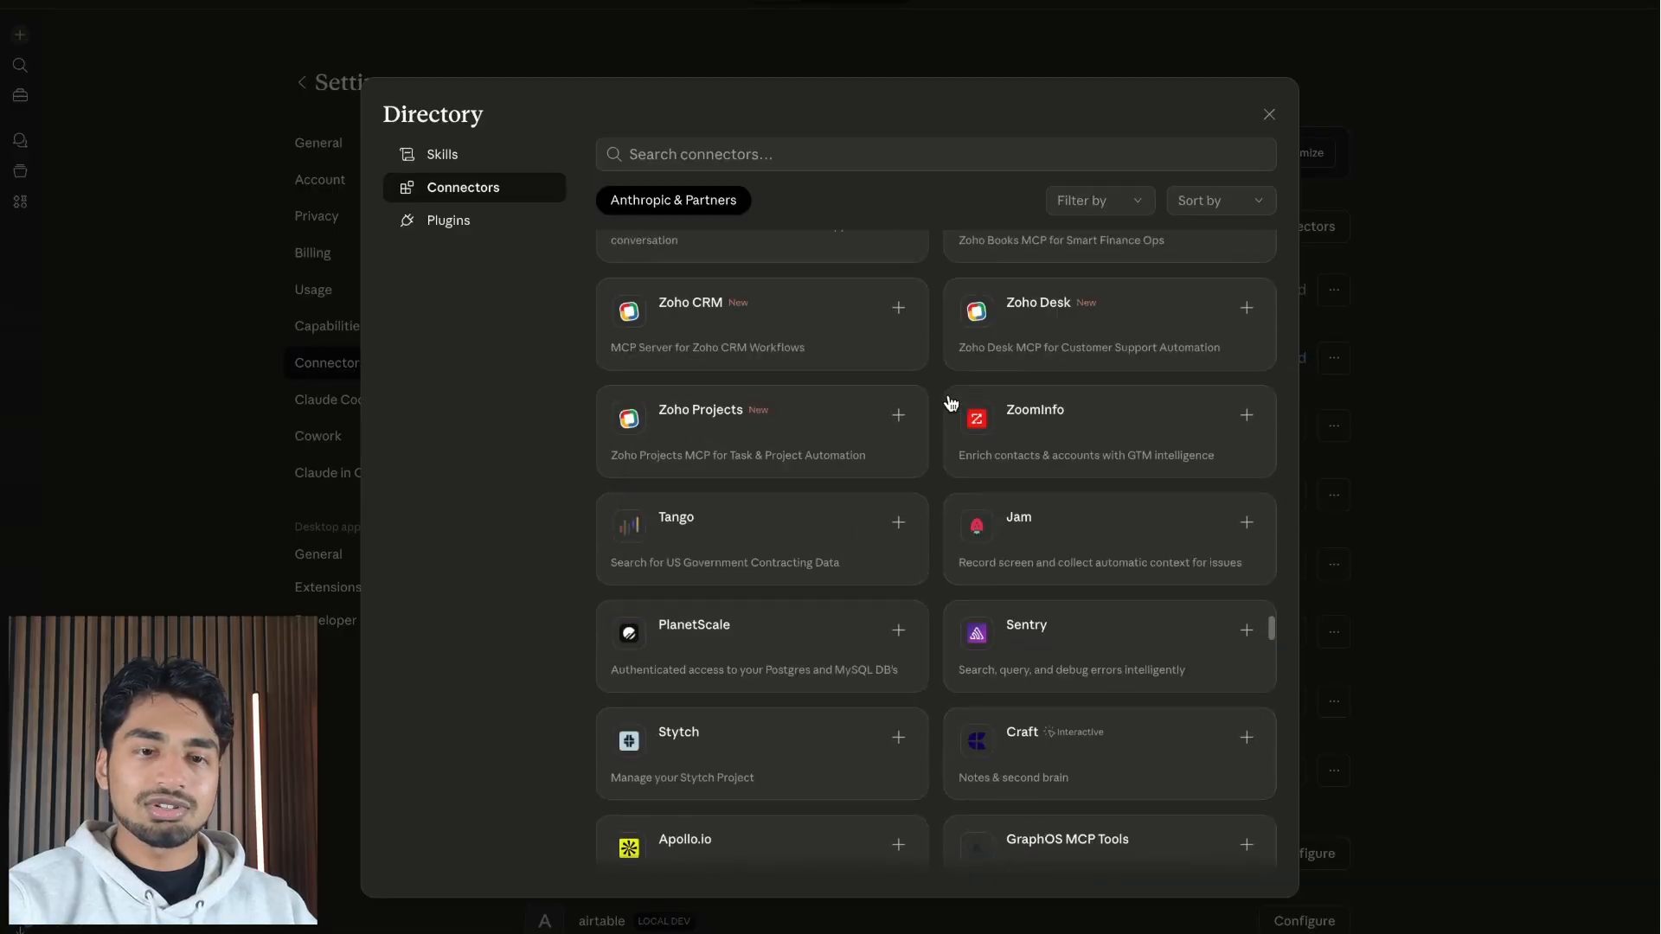
scroll(949, 400, up, 20)
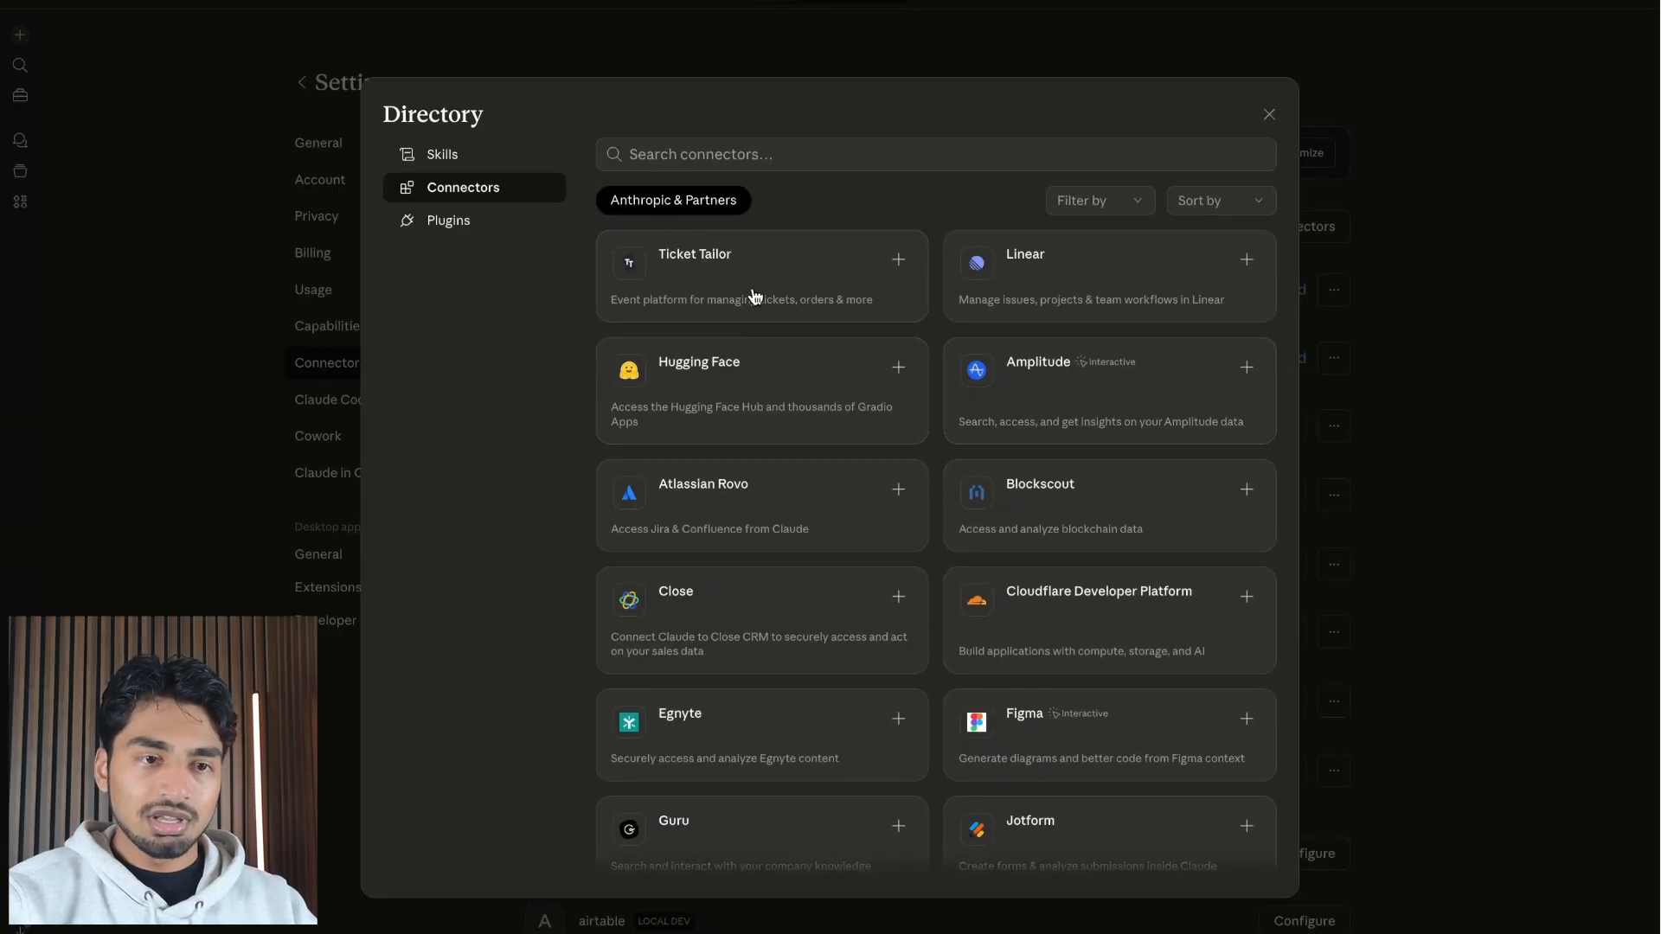
scroll(755, 296, down, 3)
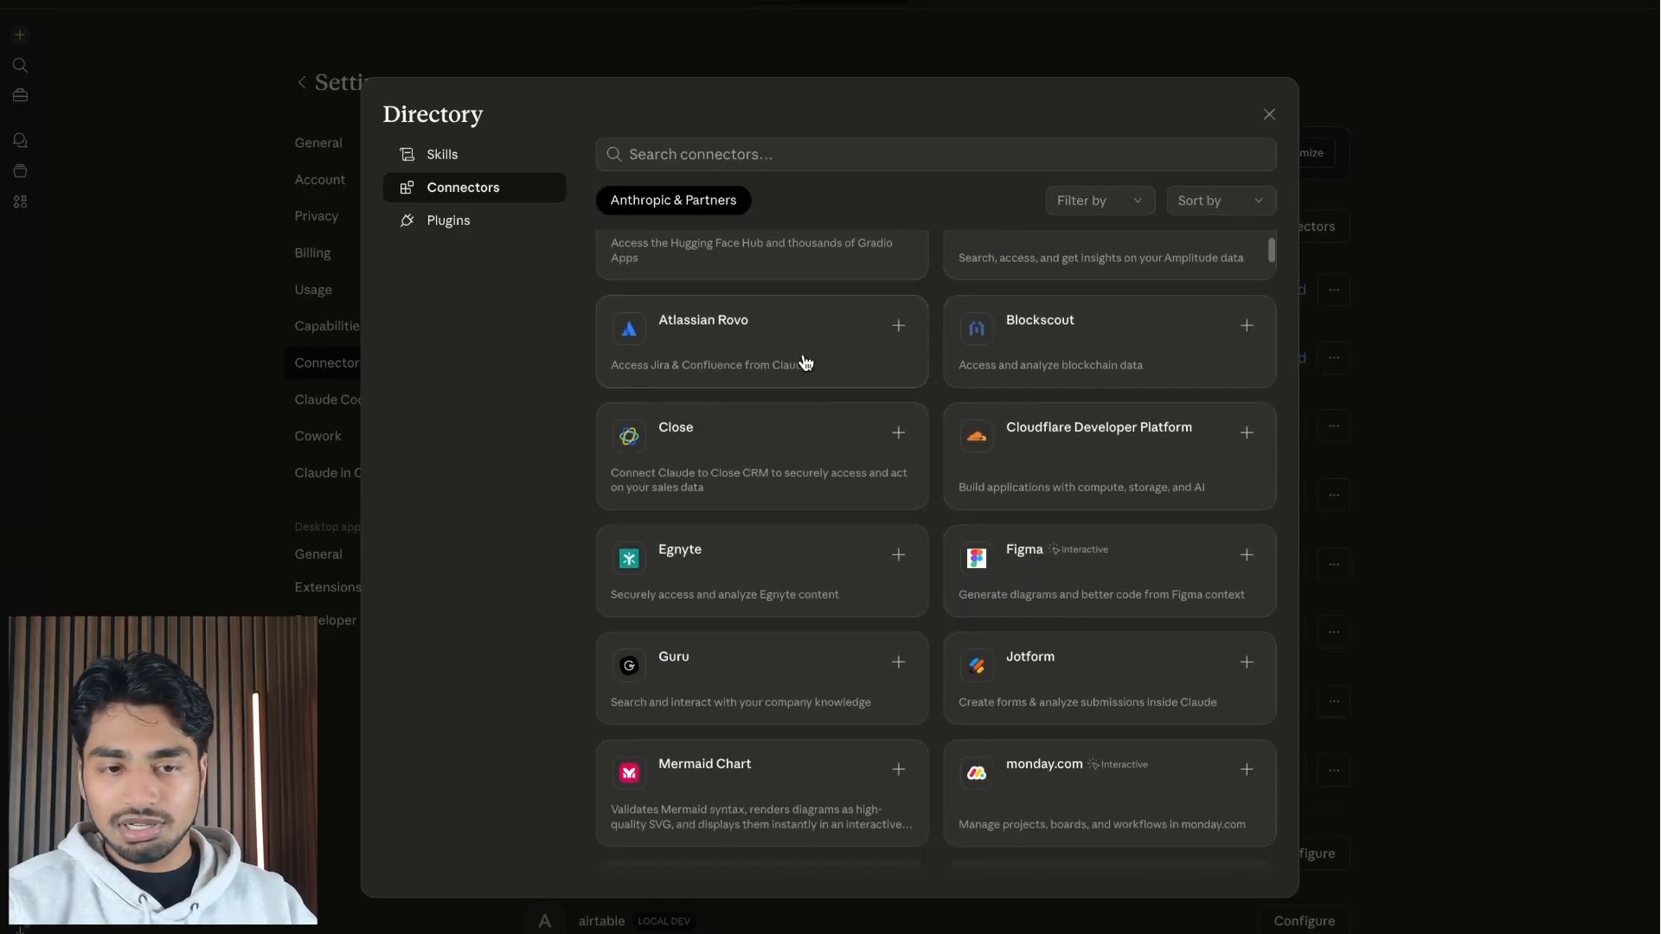
scroll(804, 363, down, 10)
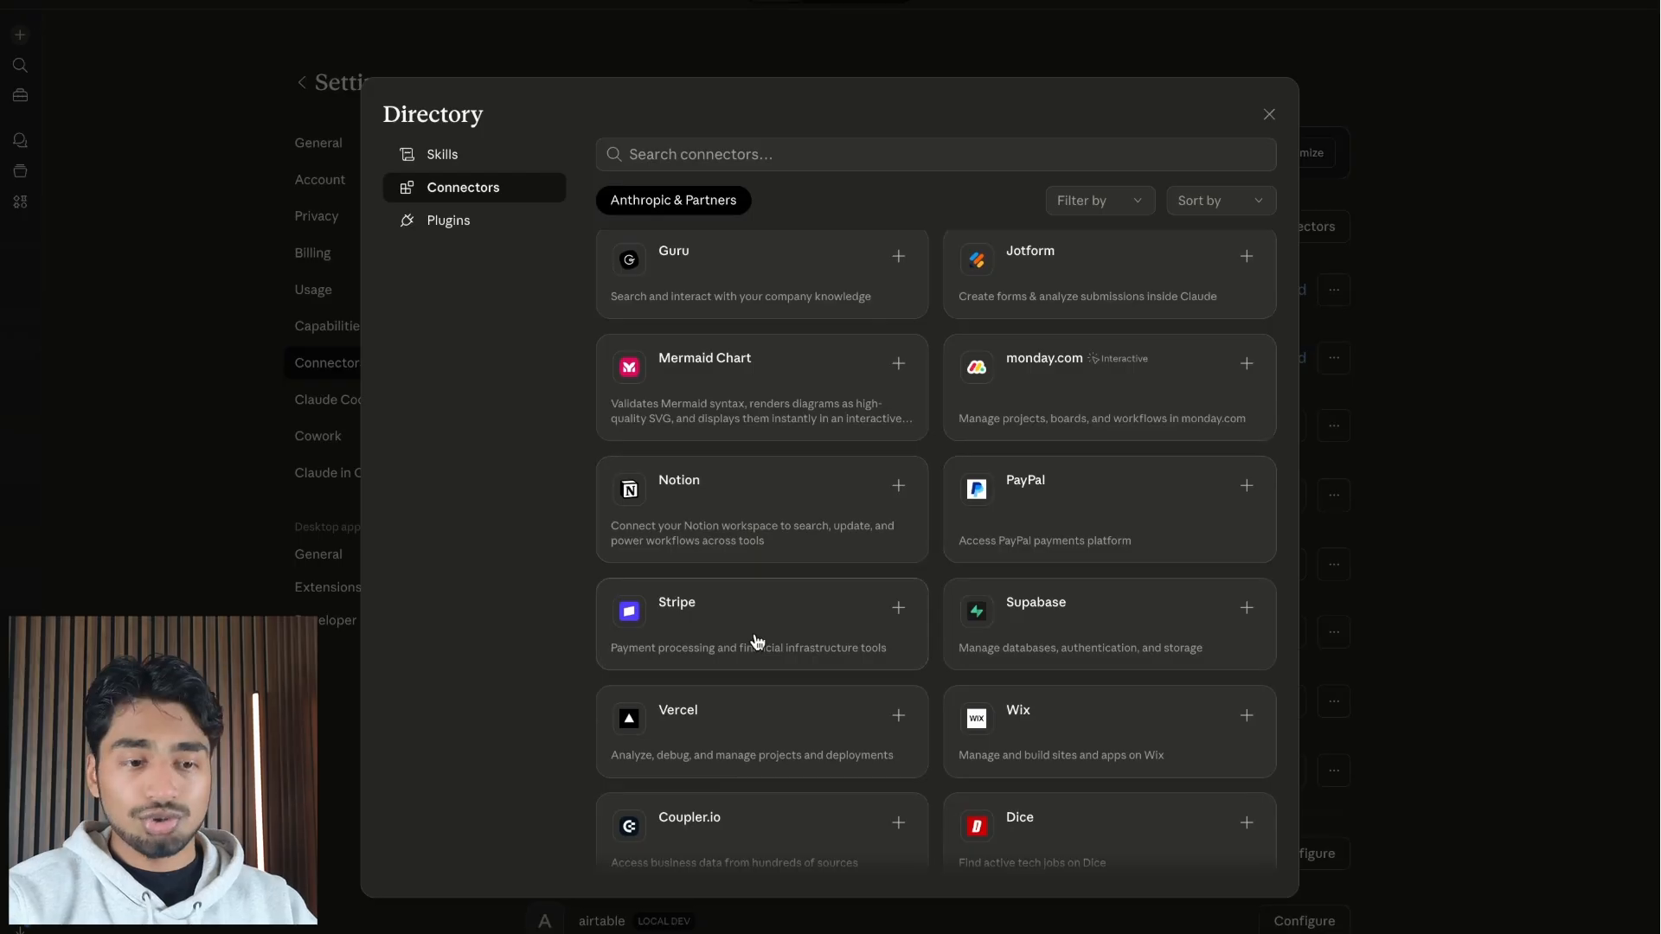
scroll(756, 641, down, 15)
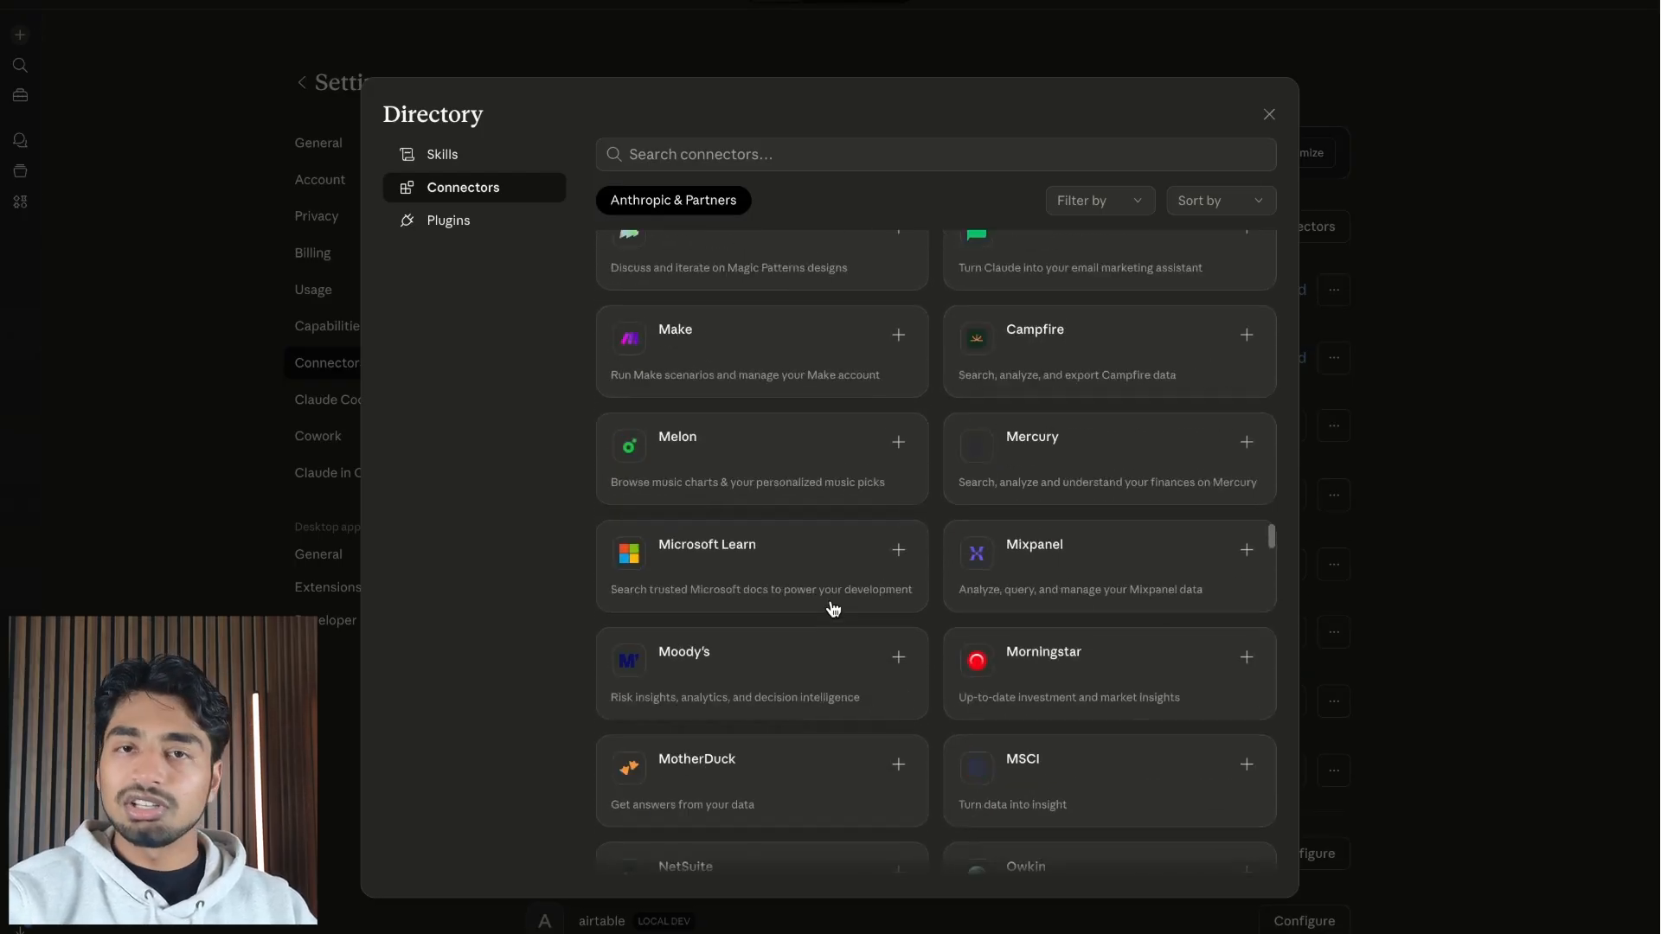
scroll(832, 605, up, 20)
Search the connector directory for canva and for slack, clearing the search at the end
click(816, 149)
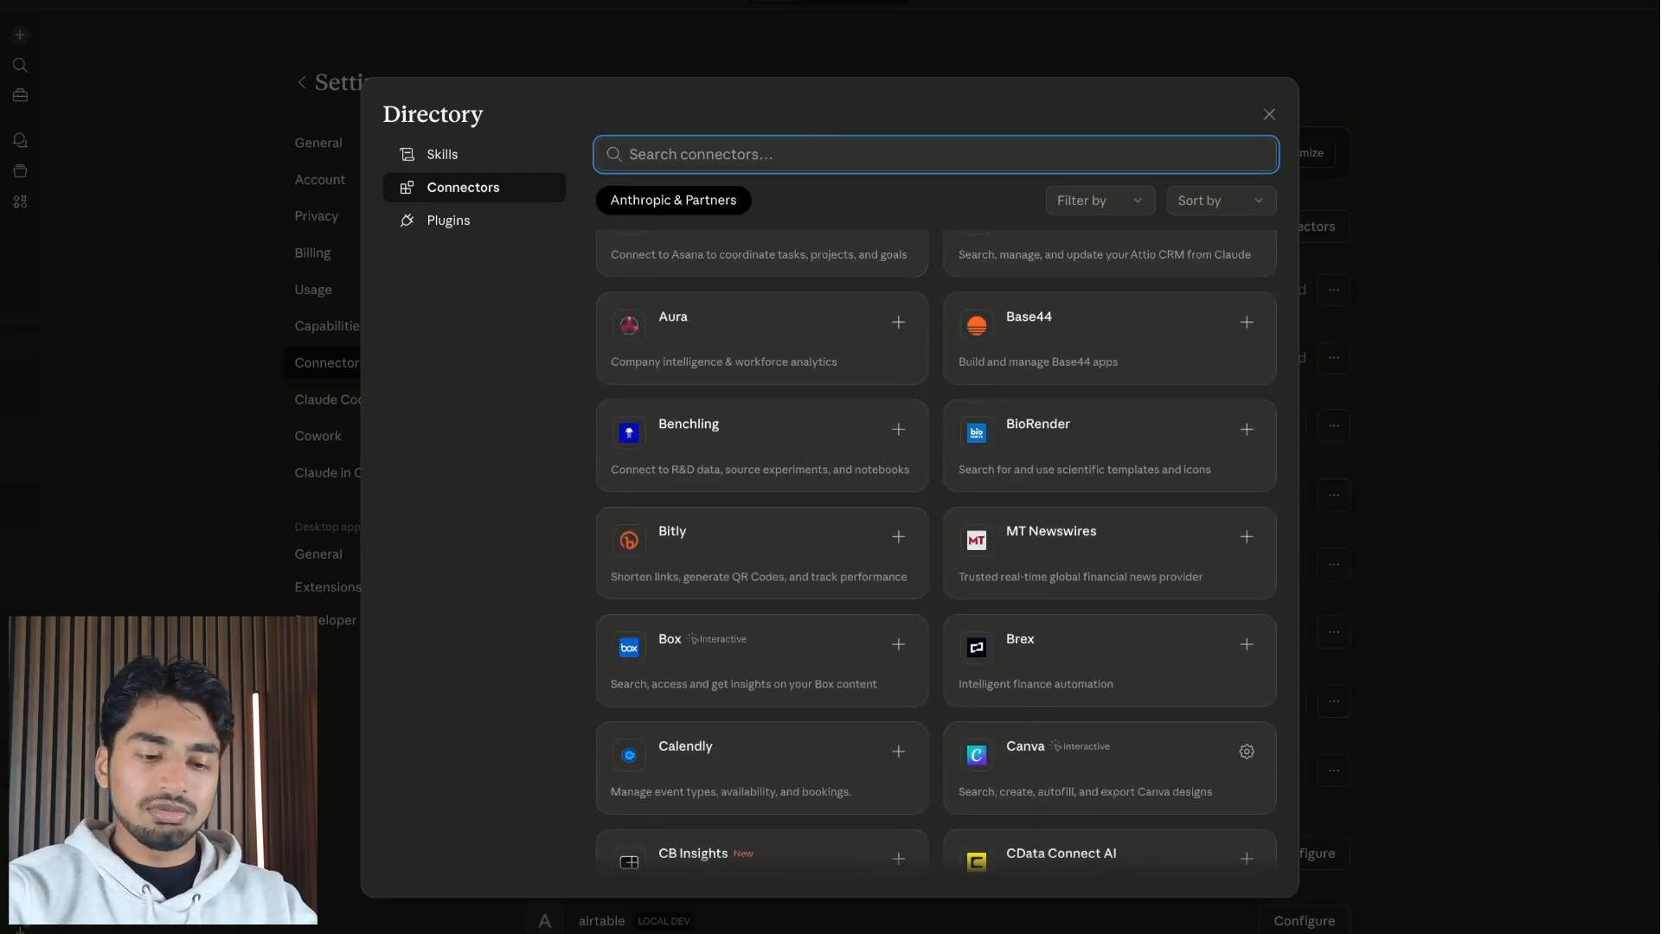
text(canva)
key(ctrl+a)
text(slack)
key(ctrl+a)
key(BackSpace)
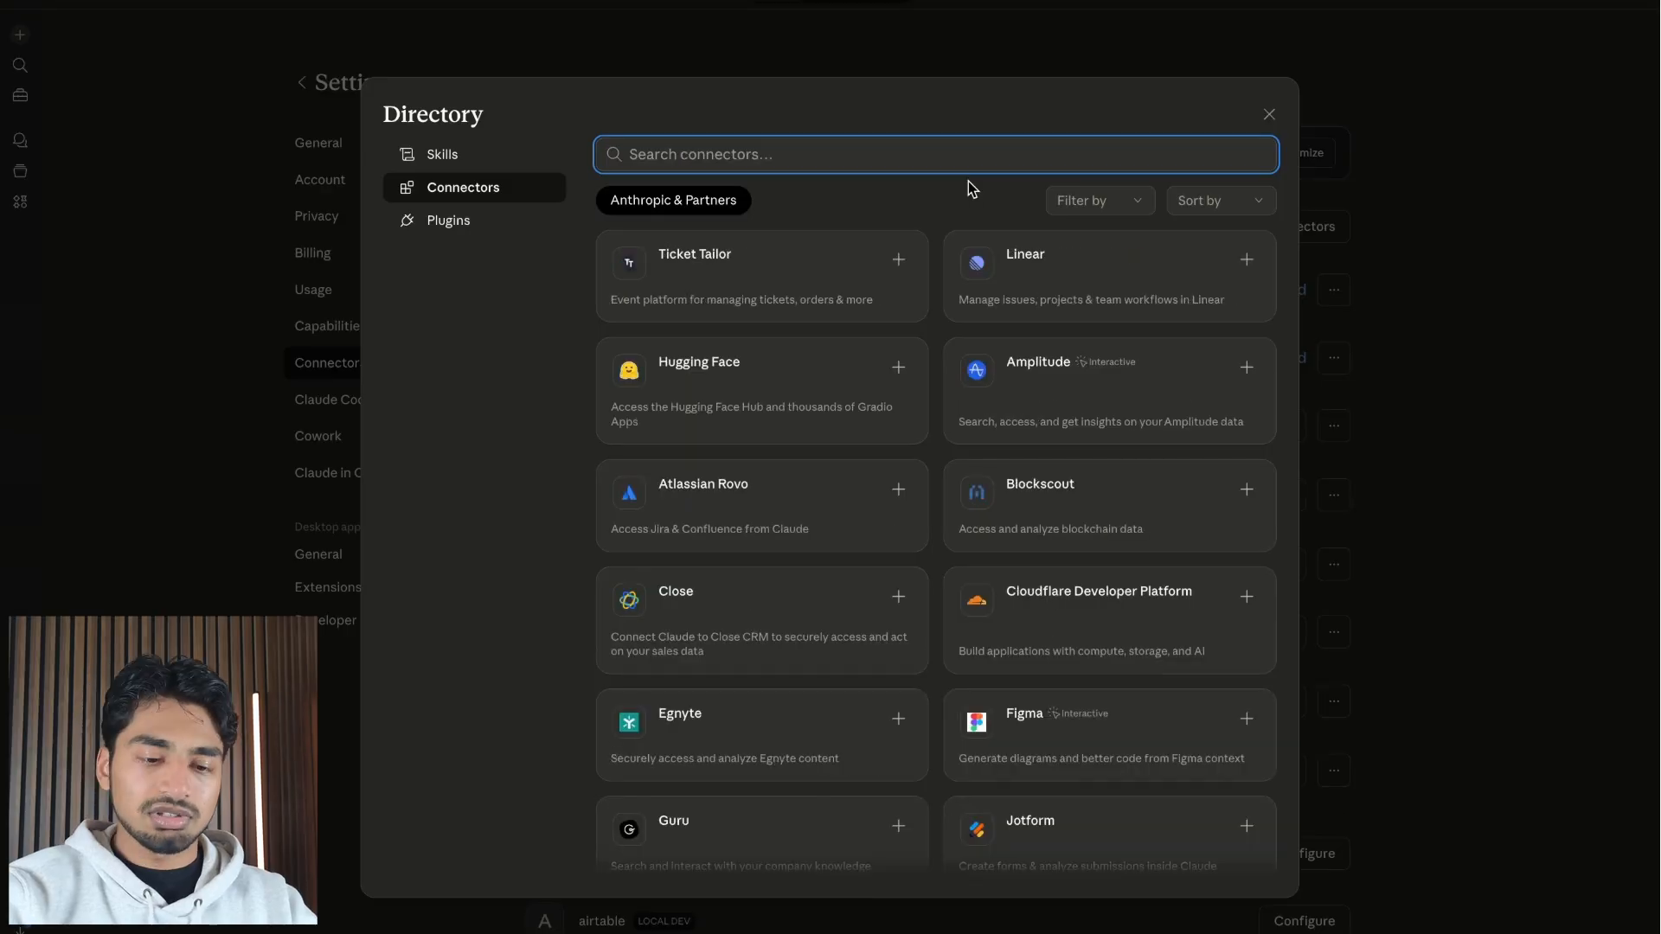
Search the directory for "gm", view the Gmail connector's details and close the directory
text(gm)
click(1021, 259)
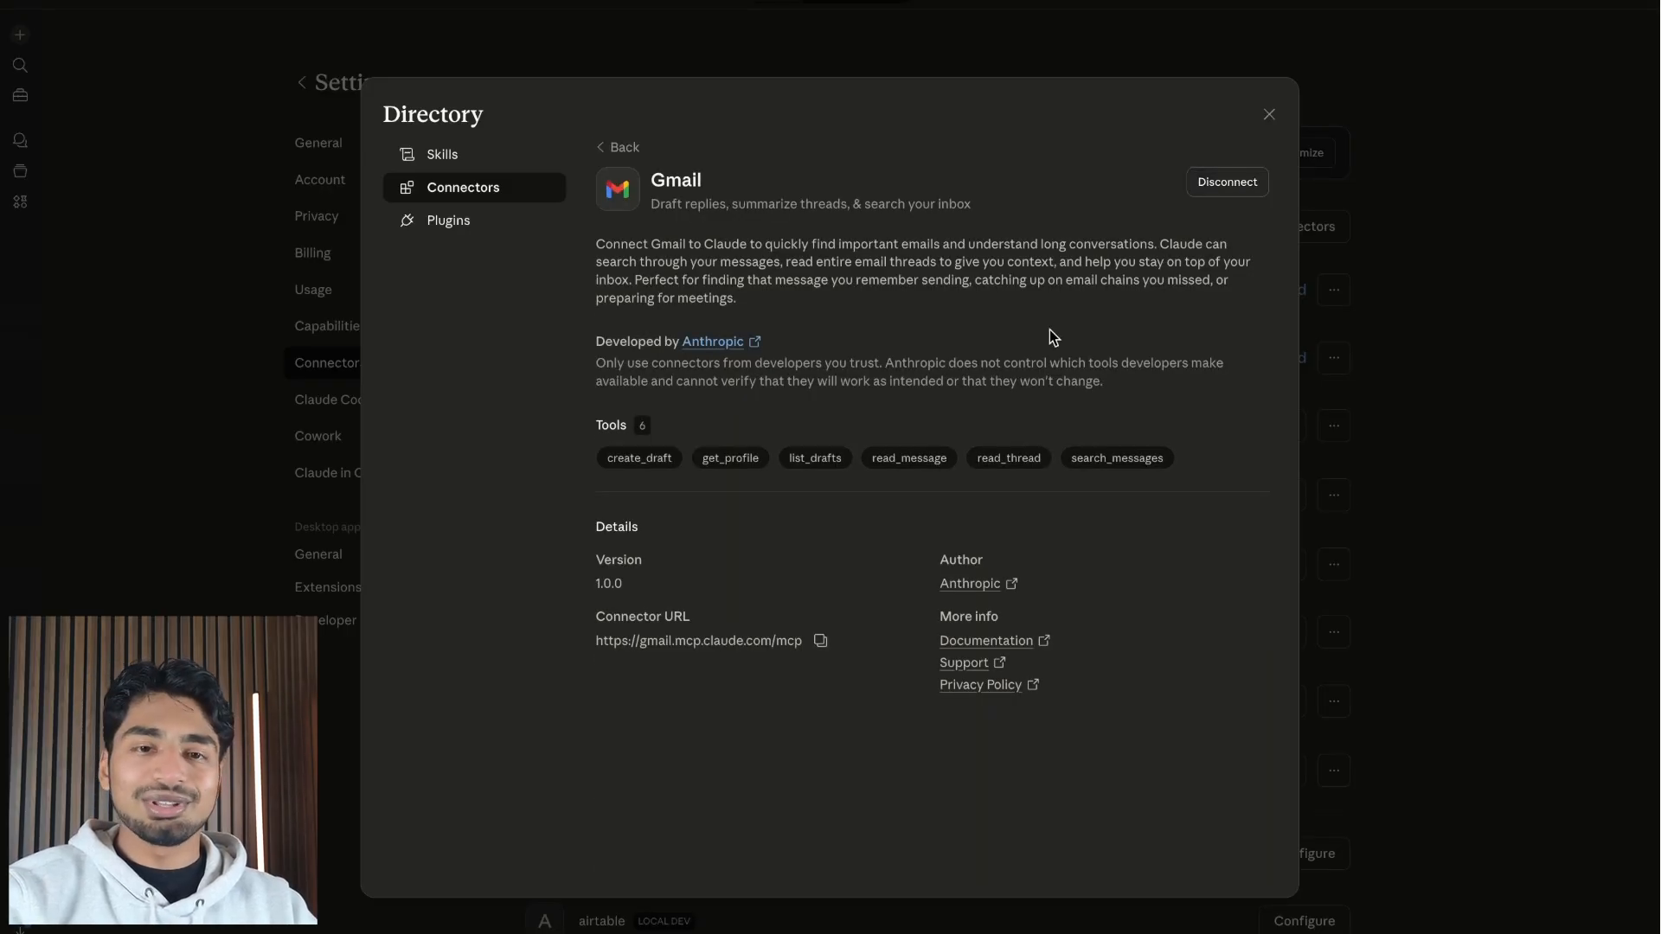
click(1269, 114)
Start a new chat and examine which connectors are switched on for it
click(20, 35)
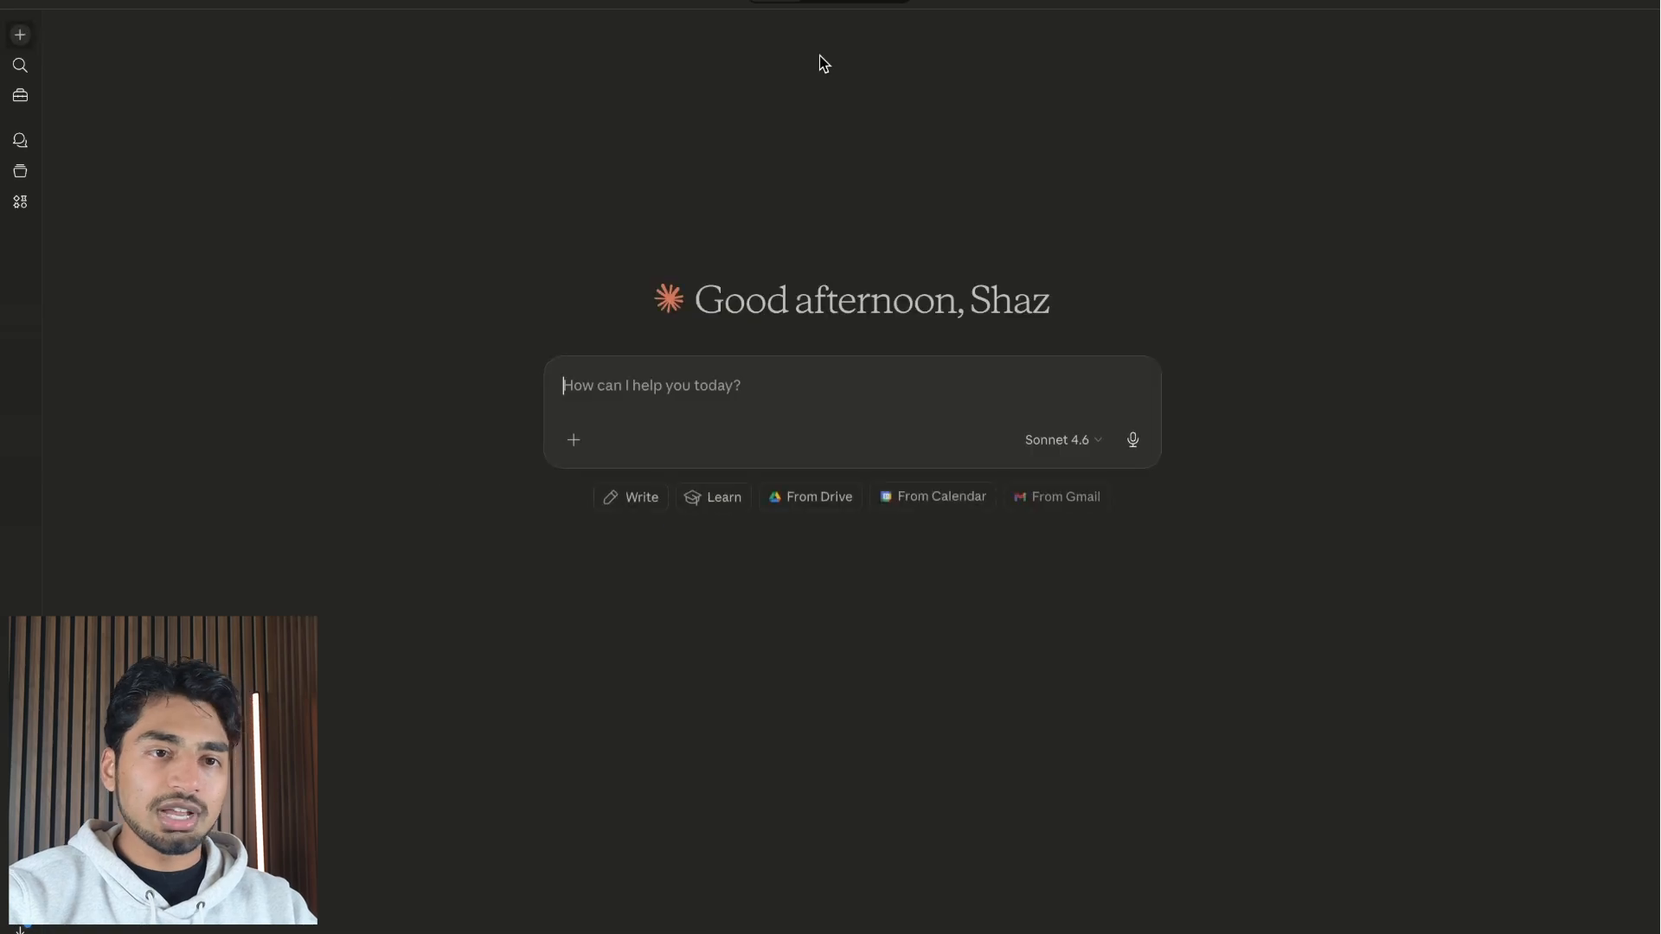
click(578, 448)
click(365, 412)
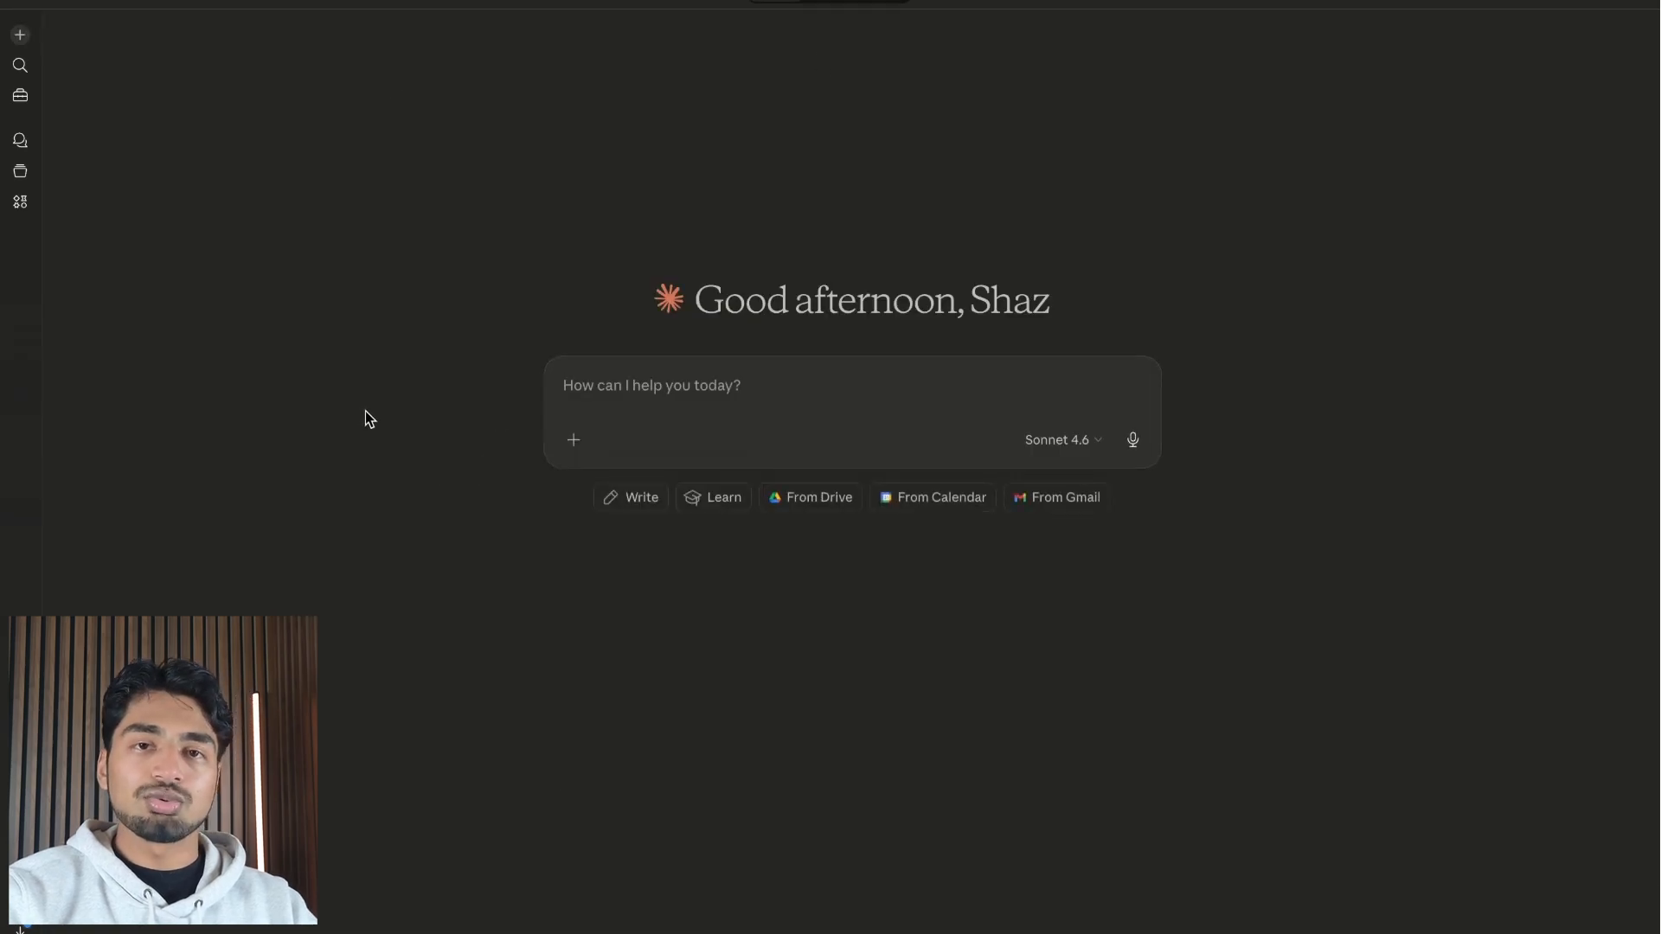
click(574, 443)
mouse_move(656, 637)
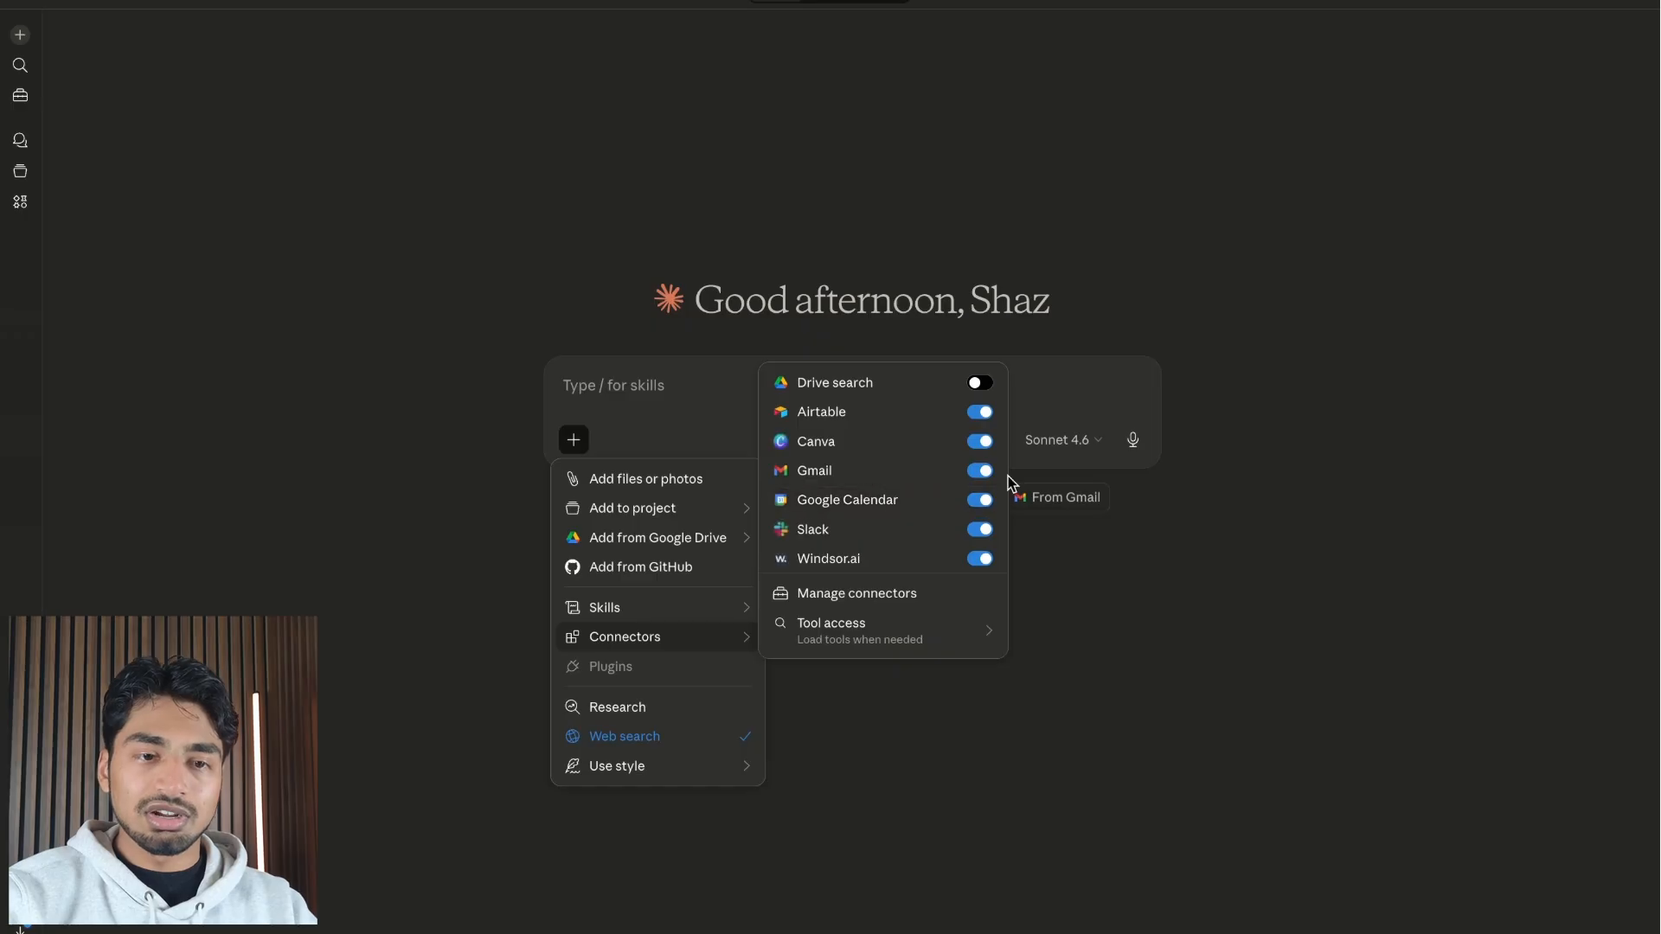
click(1073, 401)
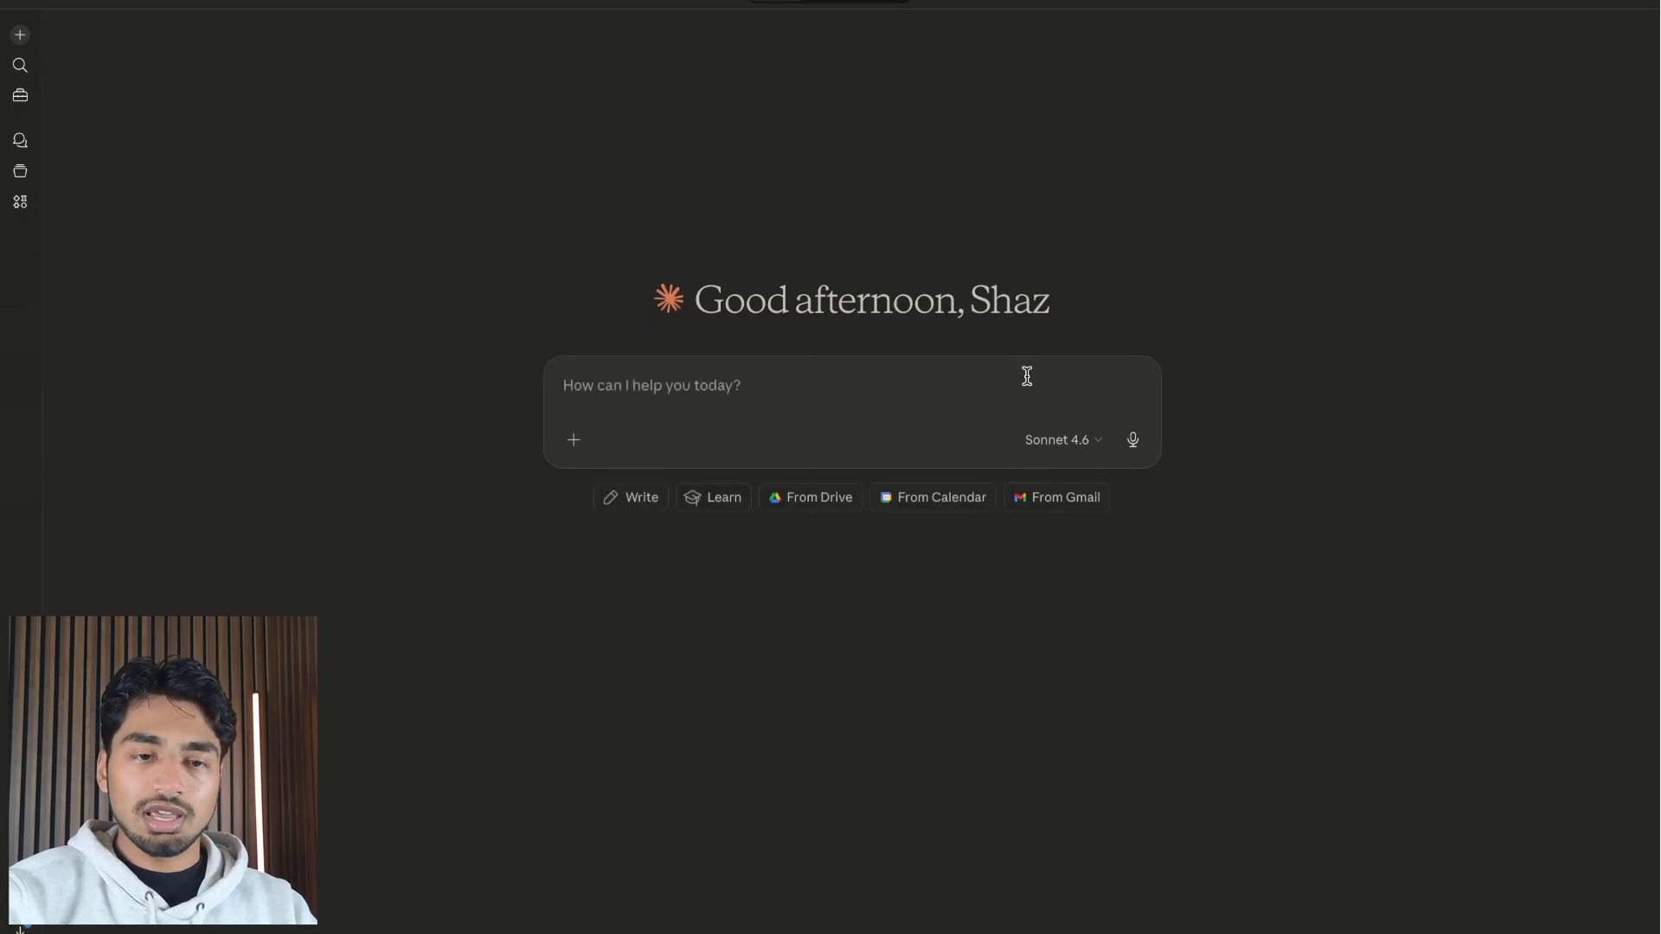
text(Hey Claude, grab all of my emails for today.)
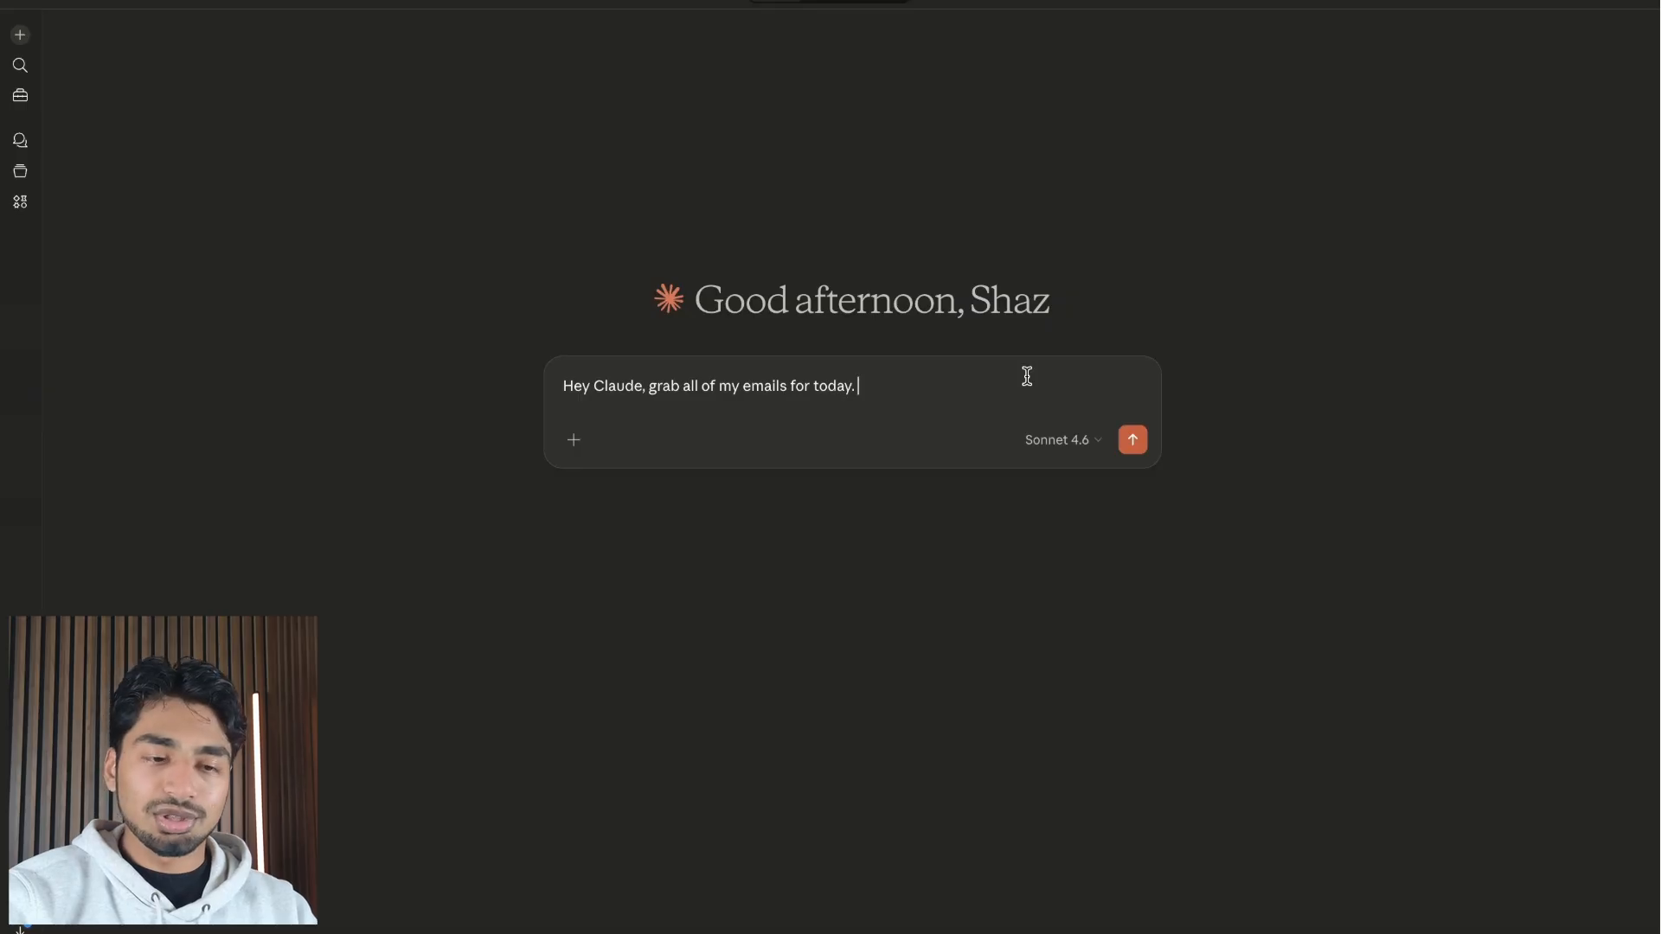
key(ctrl+a)
key(BackSpace)
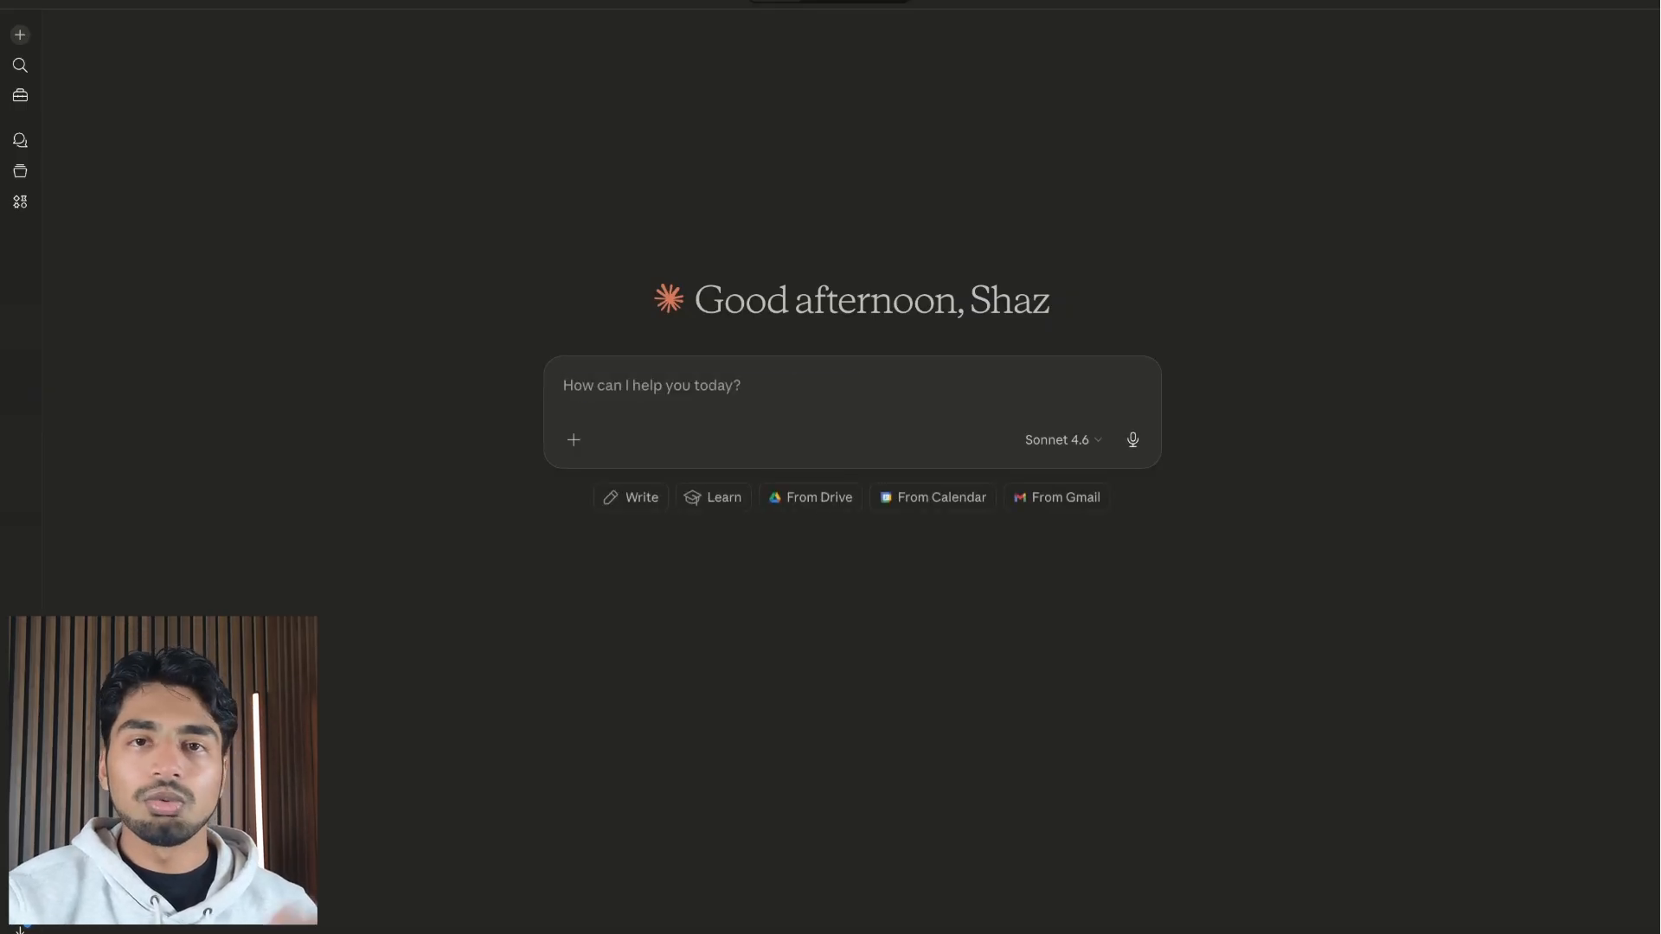
Switch to the presentation in the browser and advance past the "Connect Claude to Live Data" slide
key(ctrl+Left)
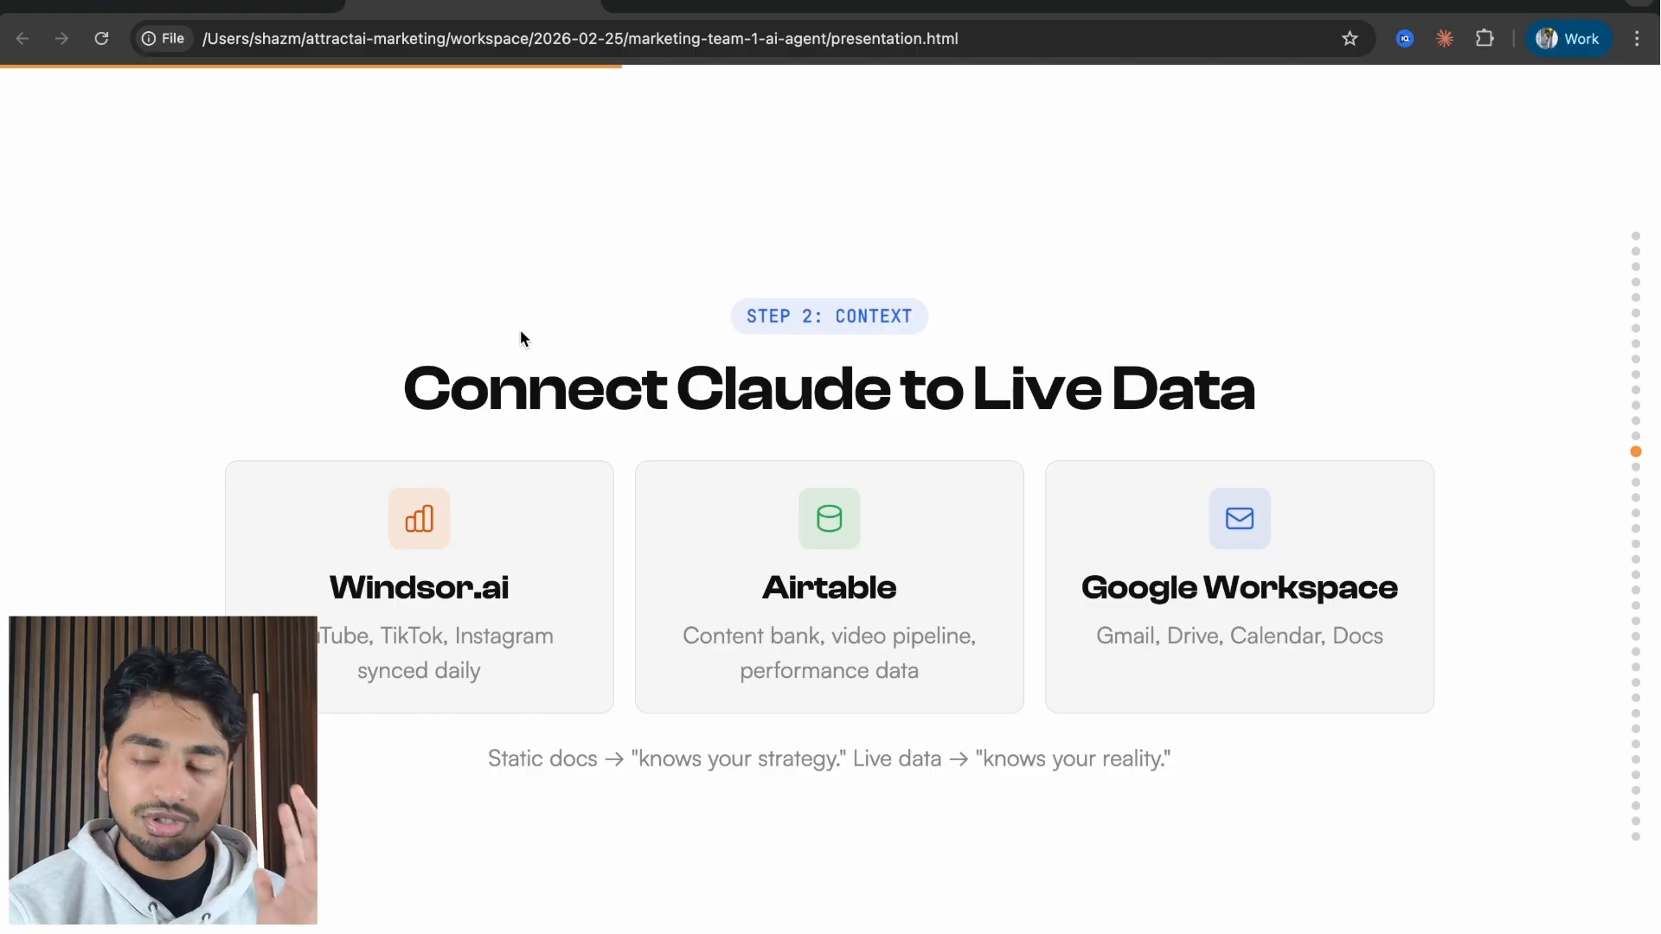
key(Right)
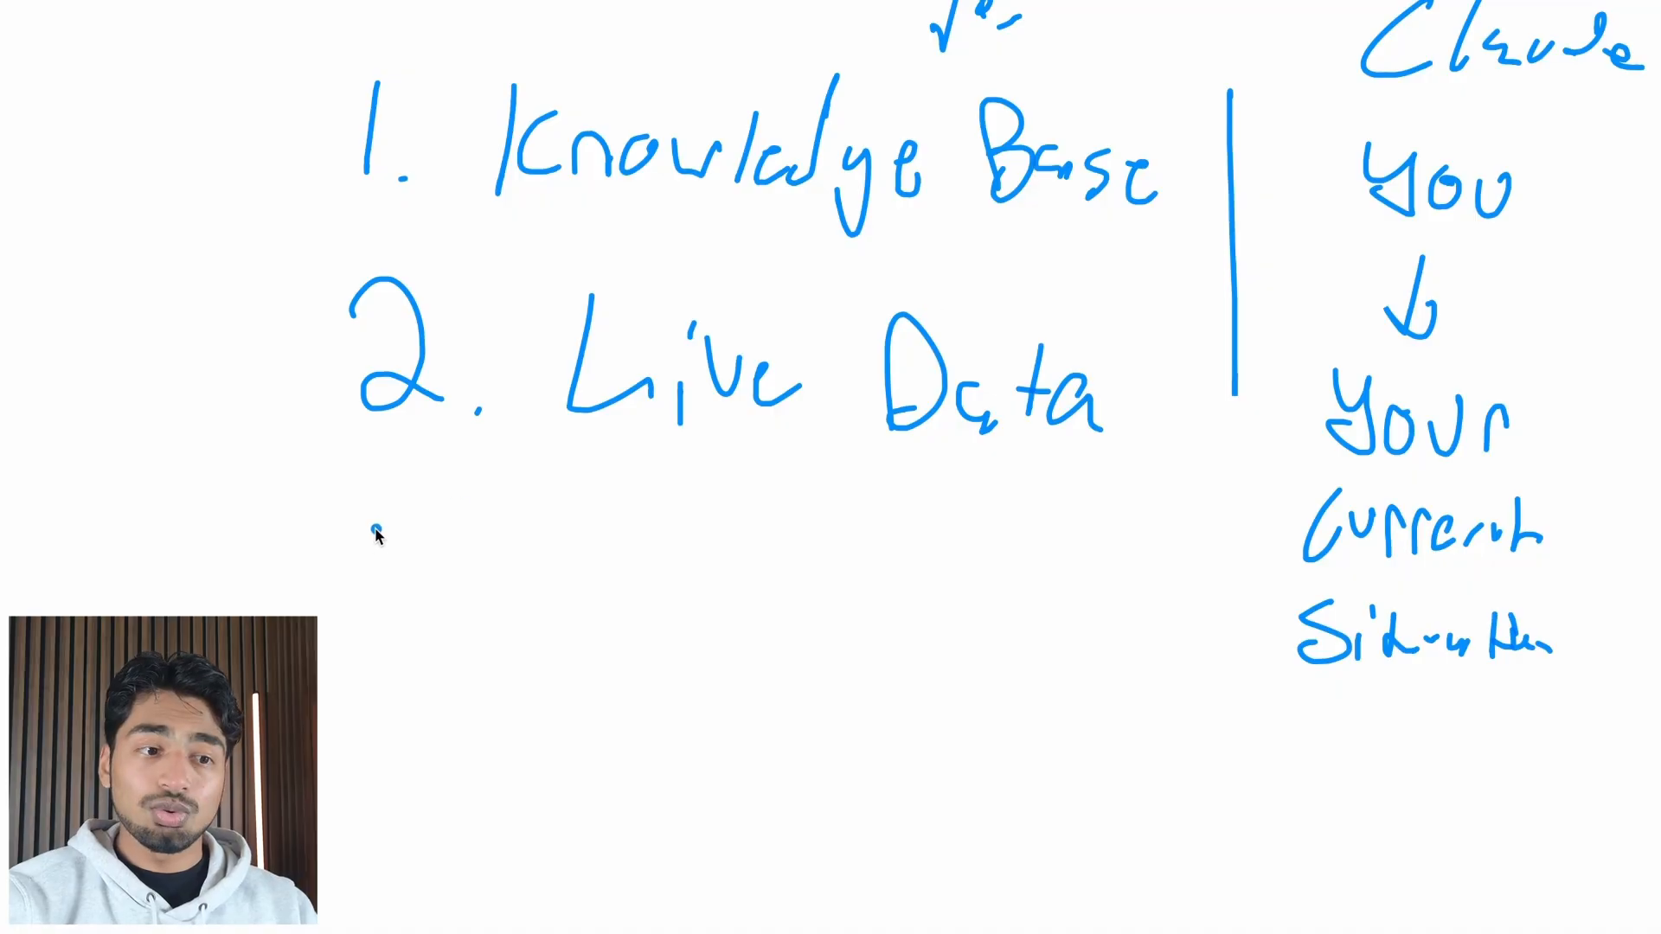
Handwrite item 3, "Your comp", below "Live Data" and extend the vertical divider line down beside it
mouse_move(347, 543)
mouse_down()
mouse_move(414, 573)
mouse_move(328, 742)
mouse_up()
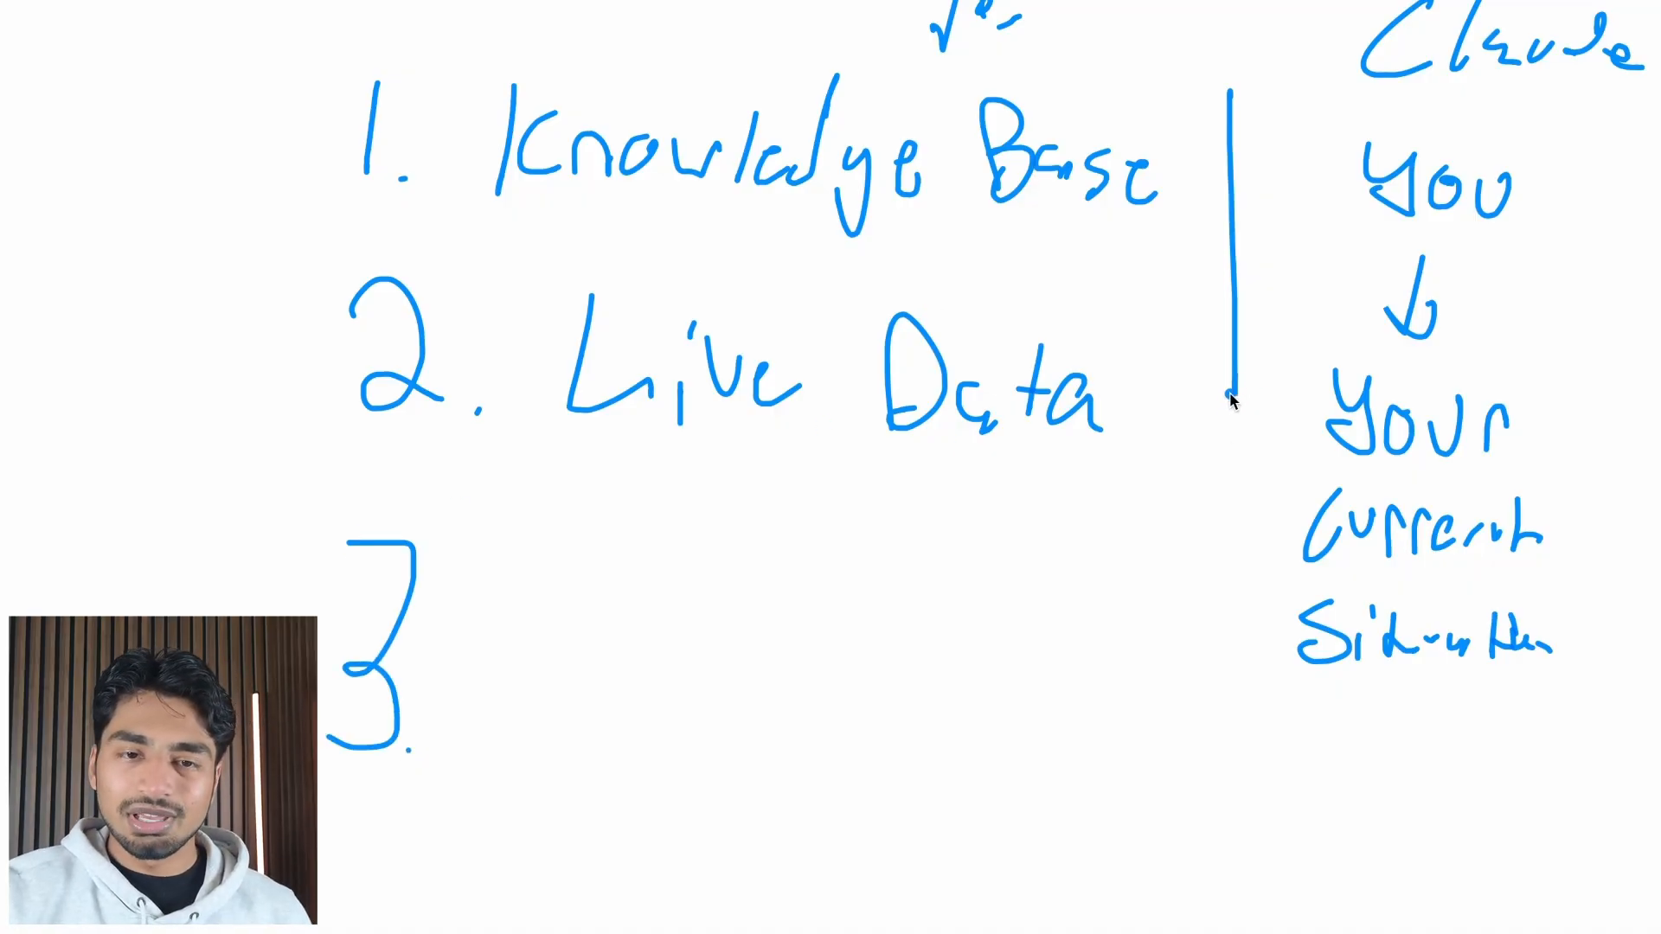
drag(1234, 394, 1227, 562)
drag(1227, 562, 1218, 833)
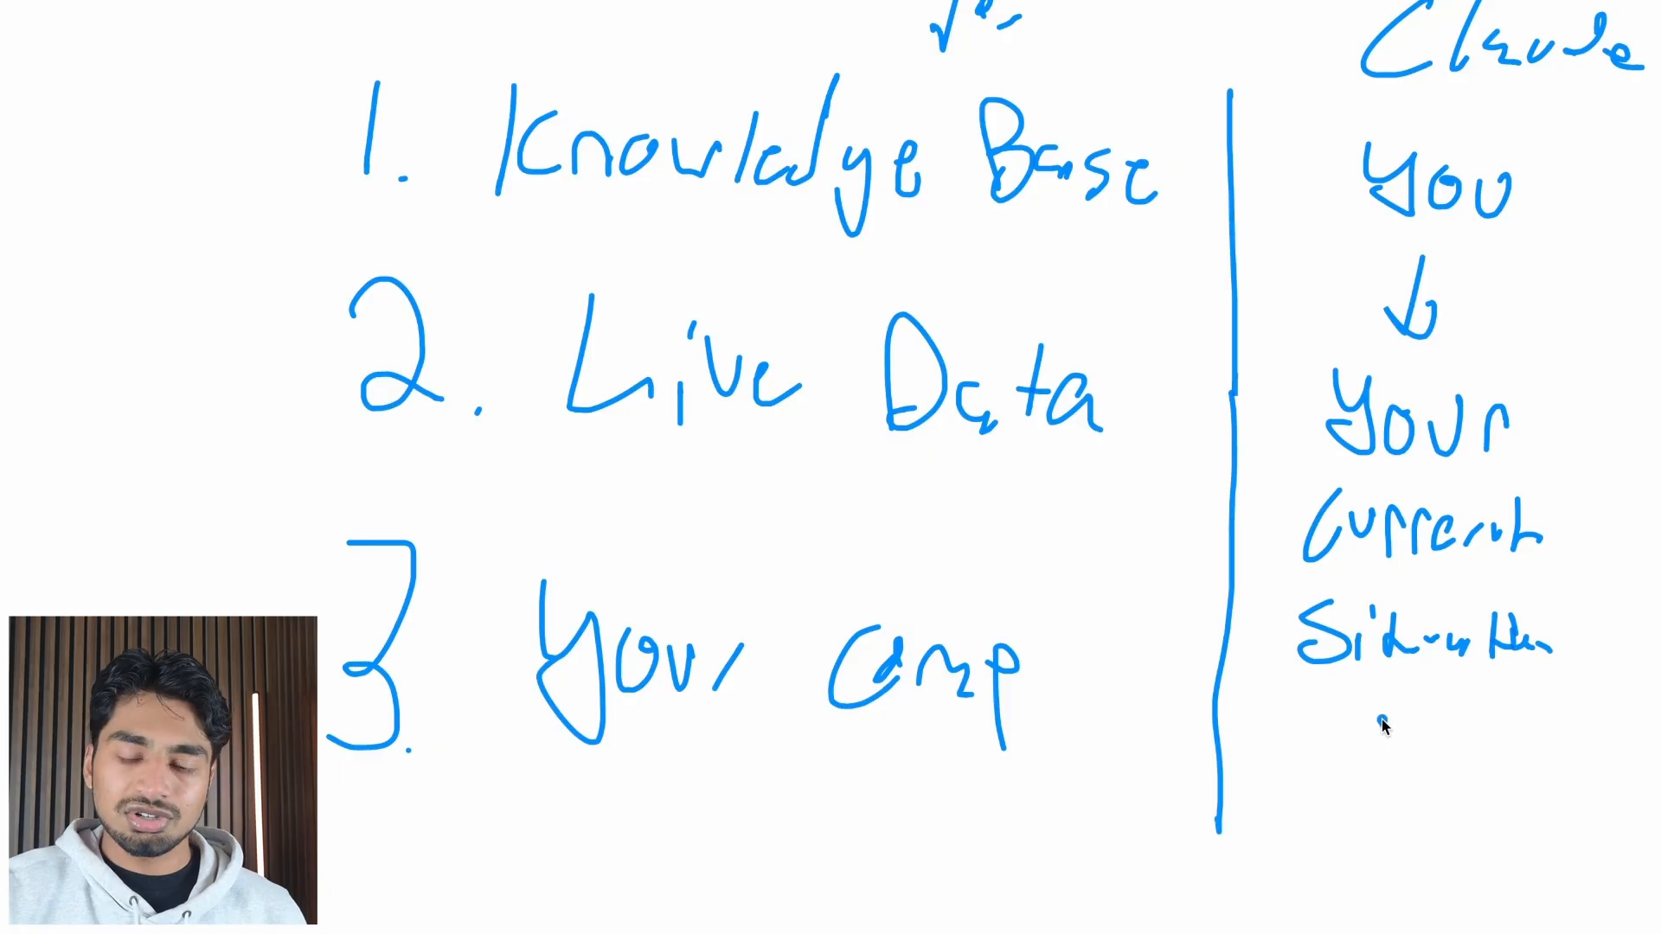
Draw a downward arrow beneath "Current Situation" and handwrite "understands" below it
drag(1381, 723, 1382, 796)
drag(1358, 776, 1403, 773)
mouse_move(1289, 844)
mouse_down()
mouse_move(1417, 876)
mouse_move(1508, 865)
mouse_move(1587, 887)
mouse_up()
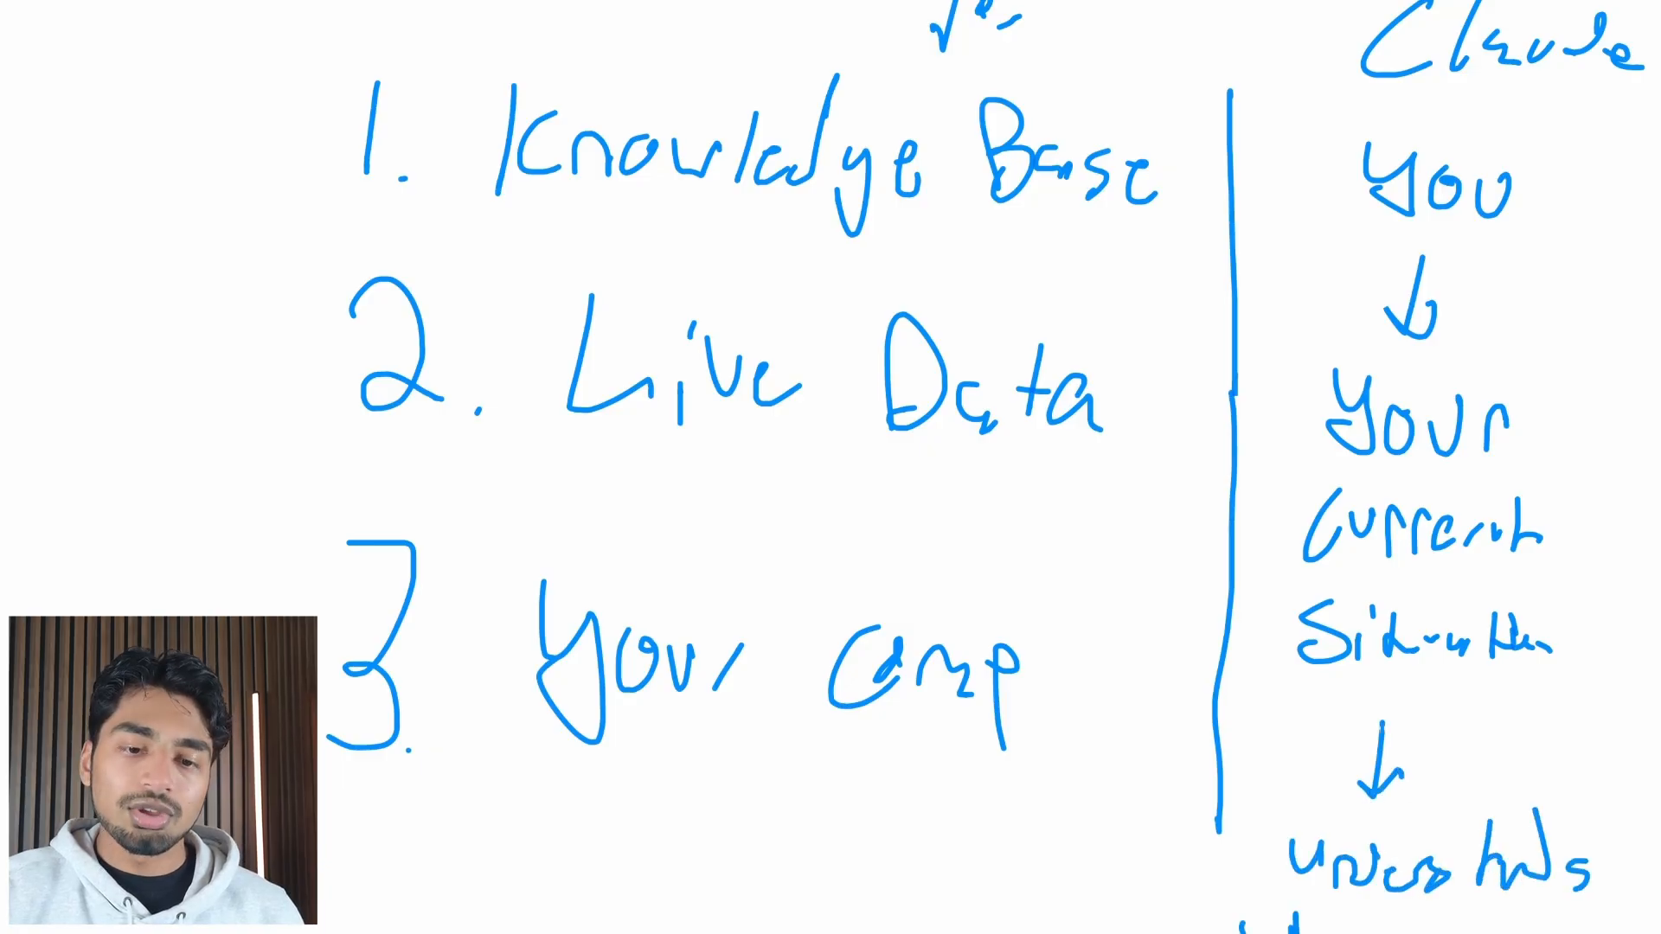
drag(1443, 933, 1508, 920)
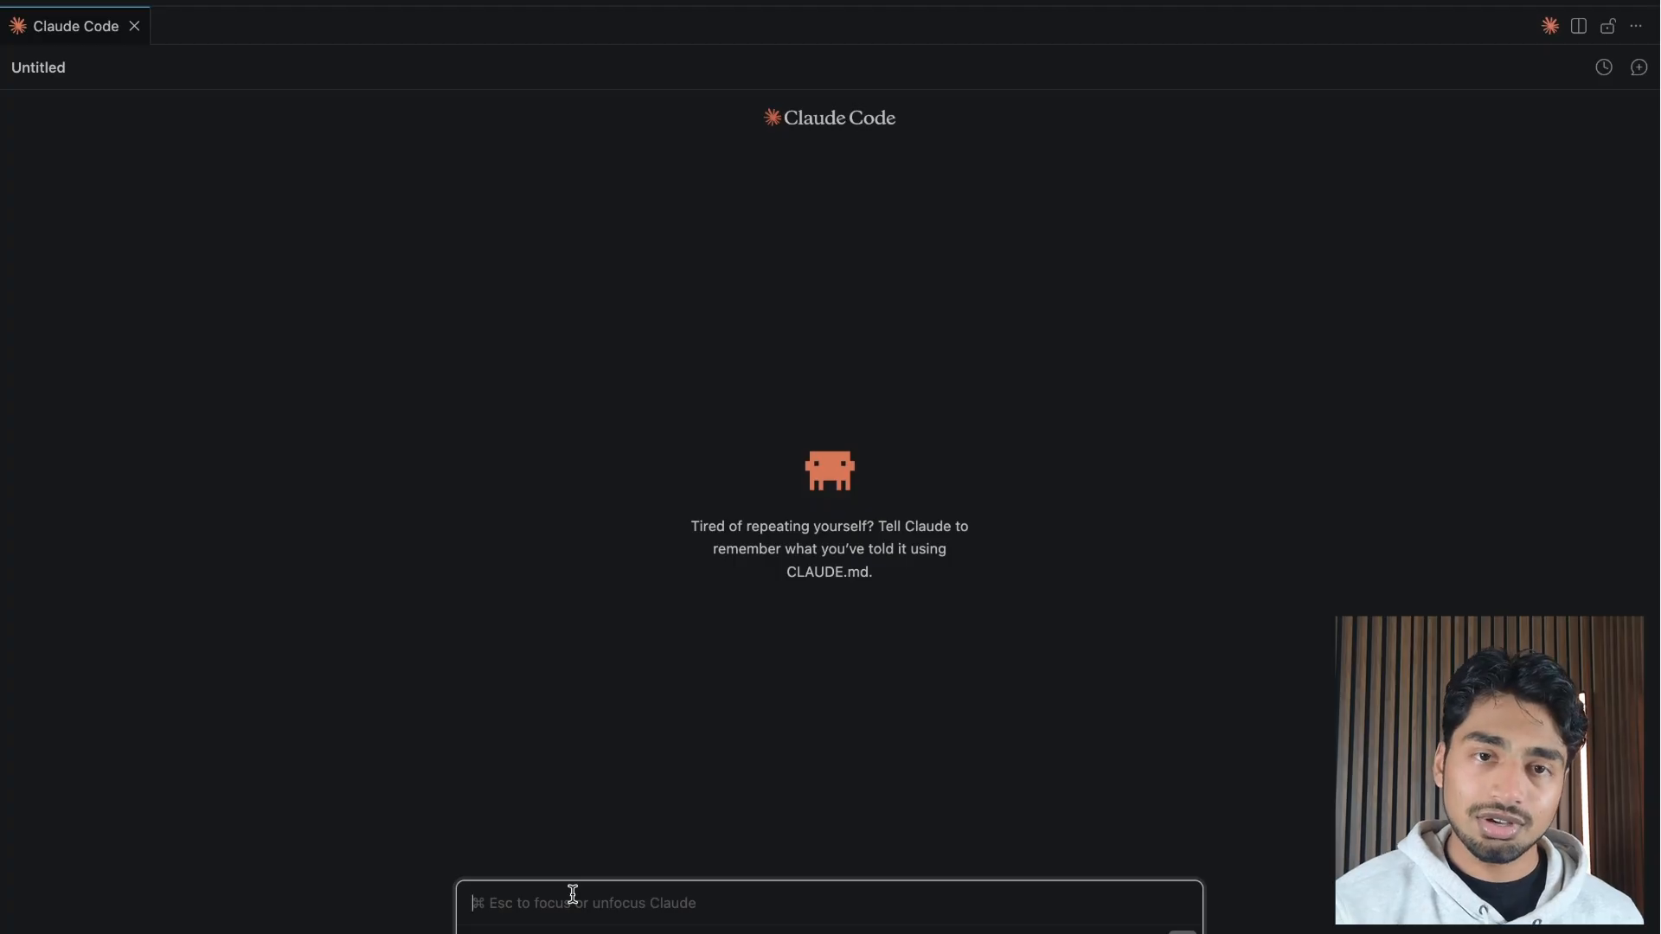
Switch to Claude Code and run the /competitor-offers command
text(/compe)
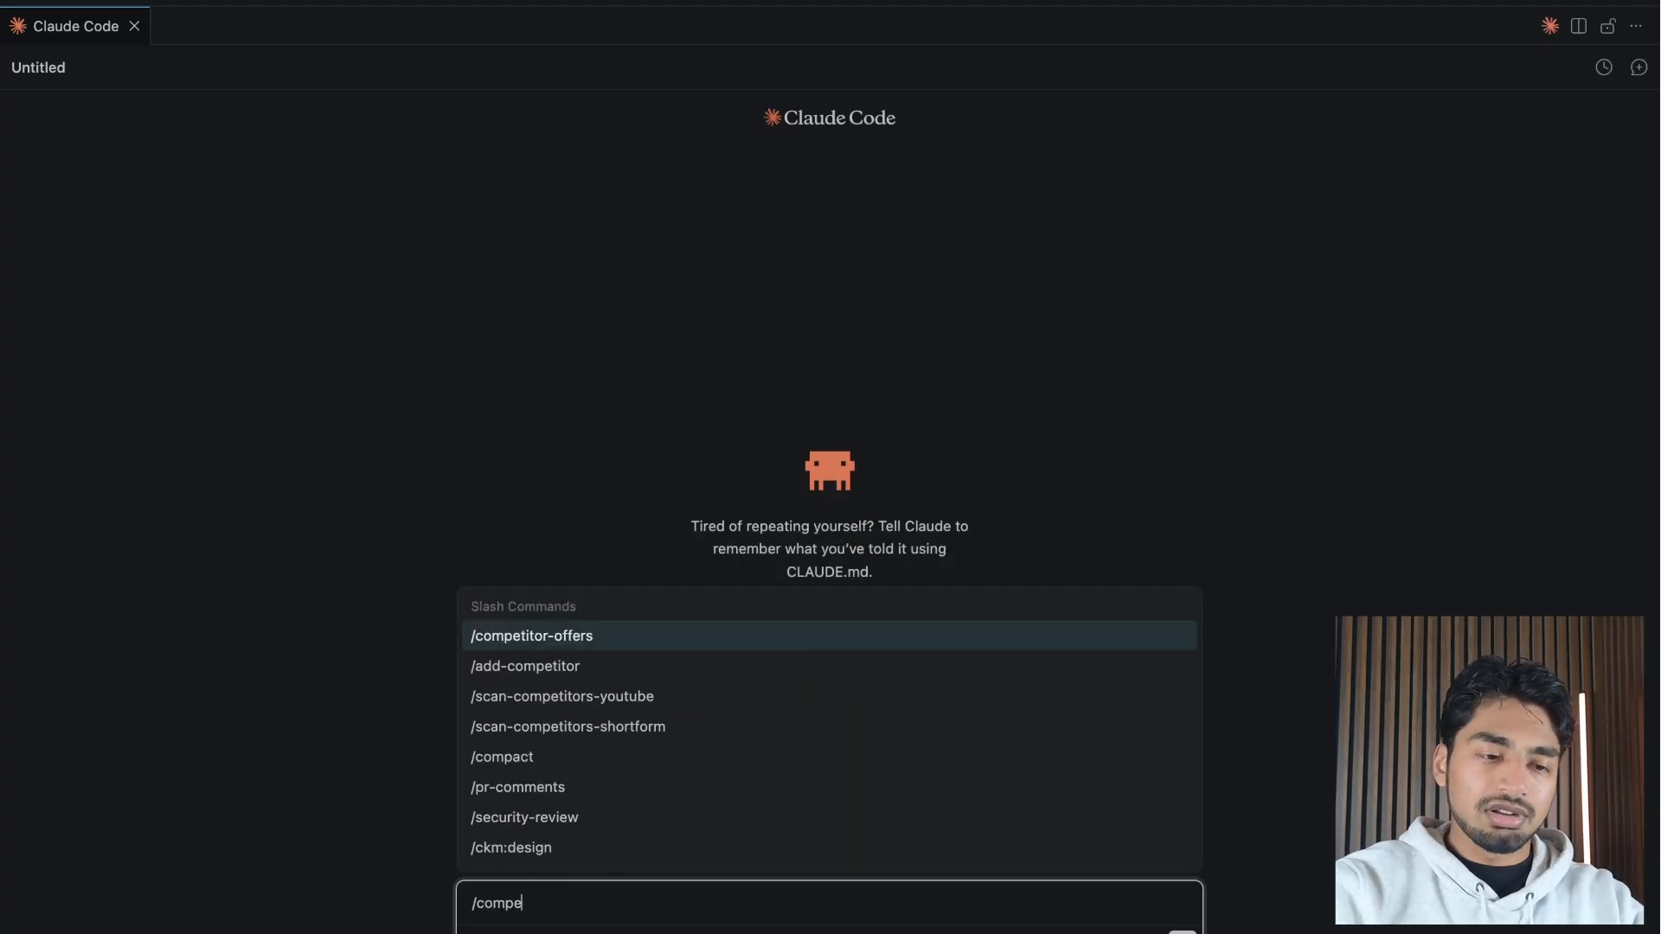
click(590, 637)
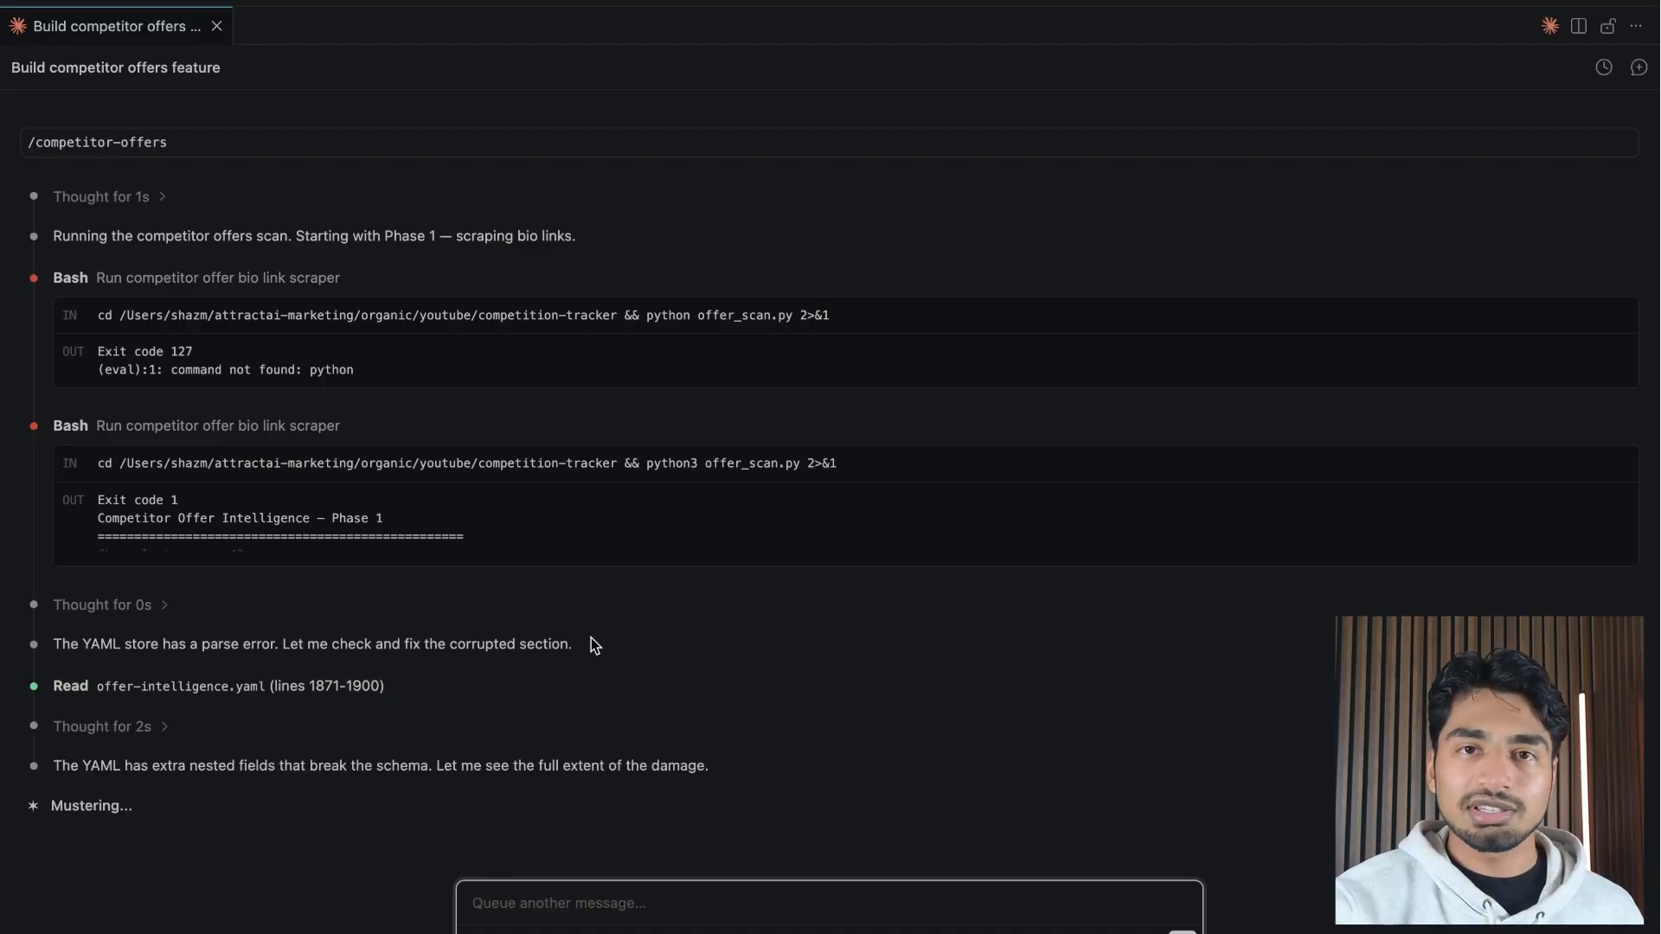
On a blank whiteboard, handwrite item 1, "Grab 20-30 Competitors", with website, socials and reviews listed beneath it
drag(252, 54, 248, 169)
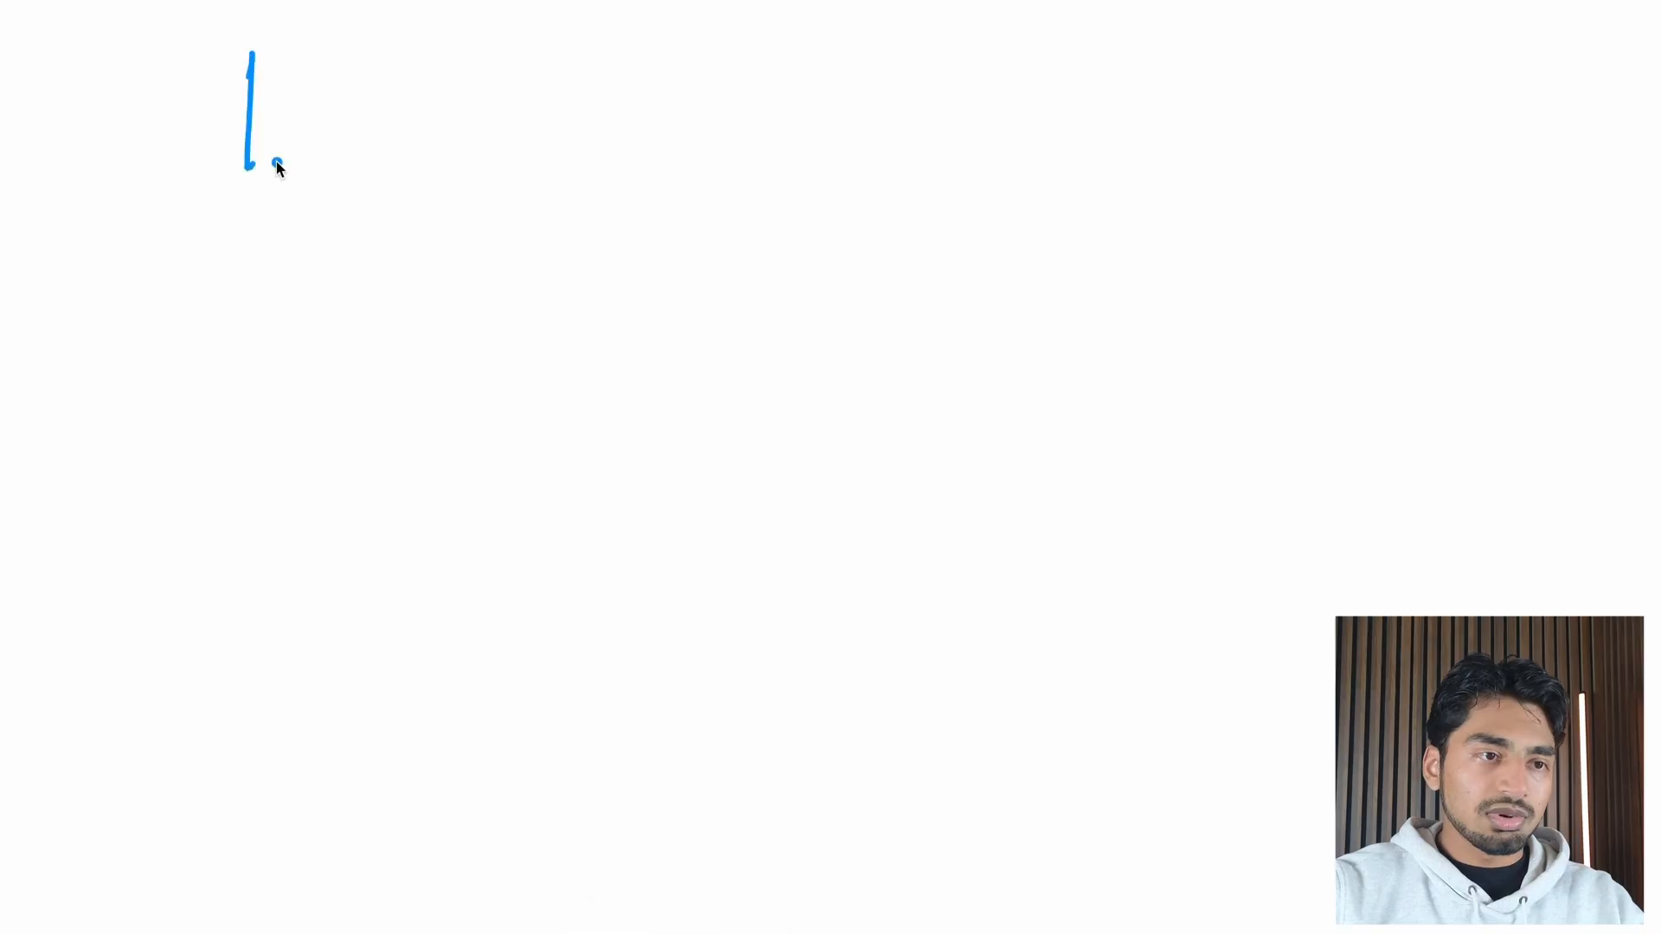
click(287, 168)
drag(402, 73, 424, 161)
drag(457, 183, 566, 89)
click(750, 113)
mouse_move(659, 74)
mouse_down()
mouse_move(731, 151)
mouse_move(765, 116)
mouse_up()
mouse_move(820, 124)
mouse_down()
mouse_move(847, 127)
mouse_move(846, 178)
mouse_up()
drag(945, 124, 973, 135)
drag(973, 135, 944, 121)
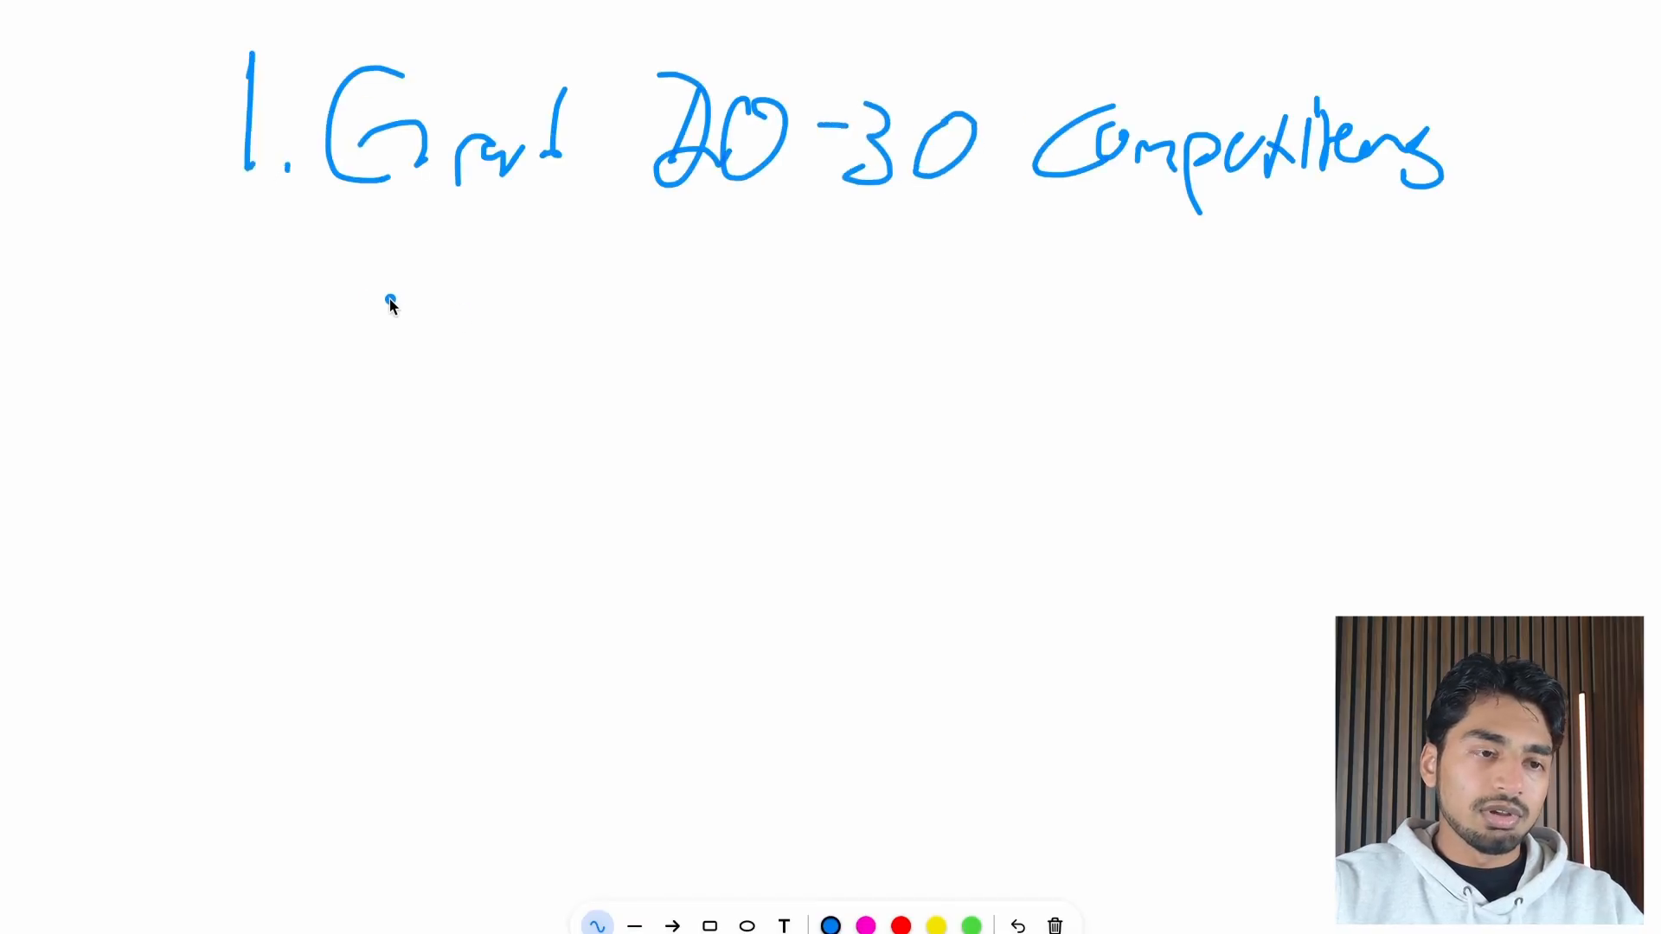
mouse_move(389, 299)
mouse_down()
mouse_move(891, 324)
mouse_move(1231, 283)
mouse_move(1383, 303)
mouse_move(1570, 290)
mouse_move(1553, 338)
mouse_up()
key(ctrl+z)
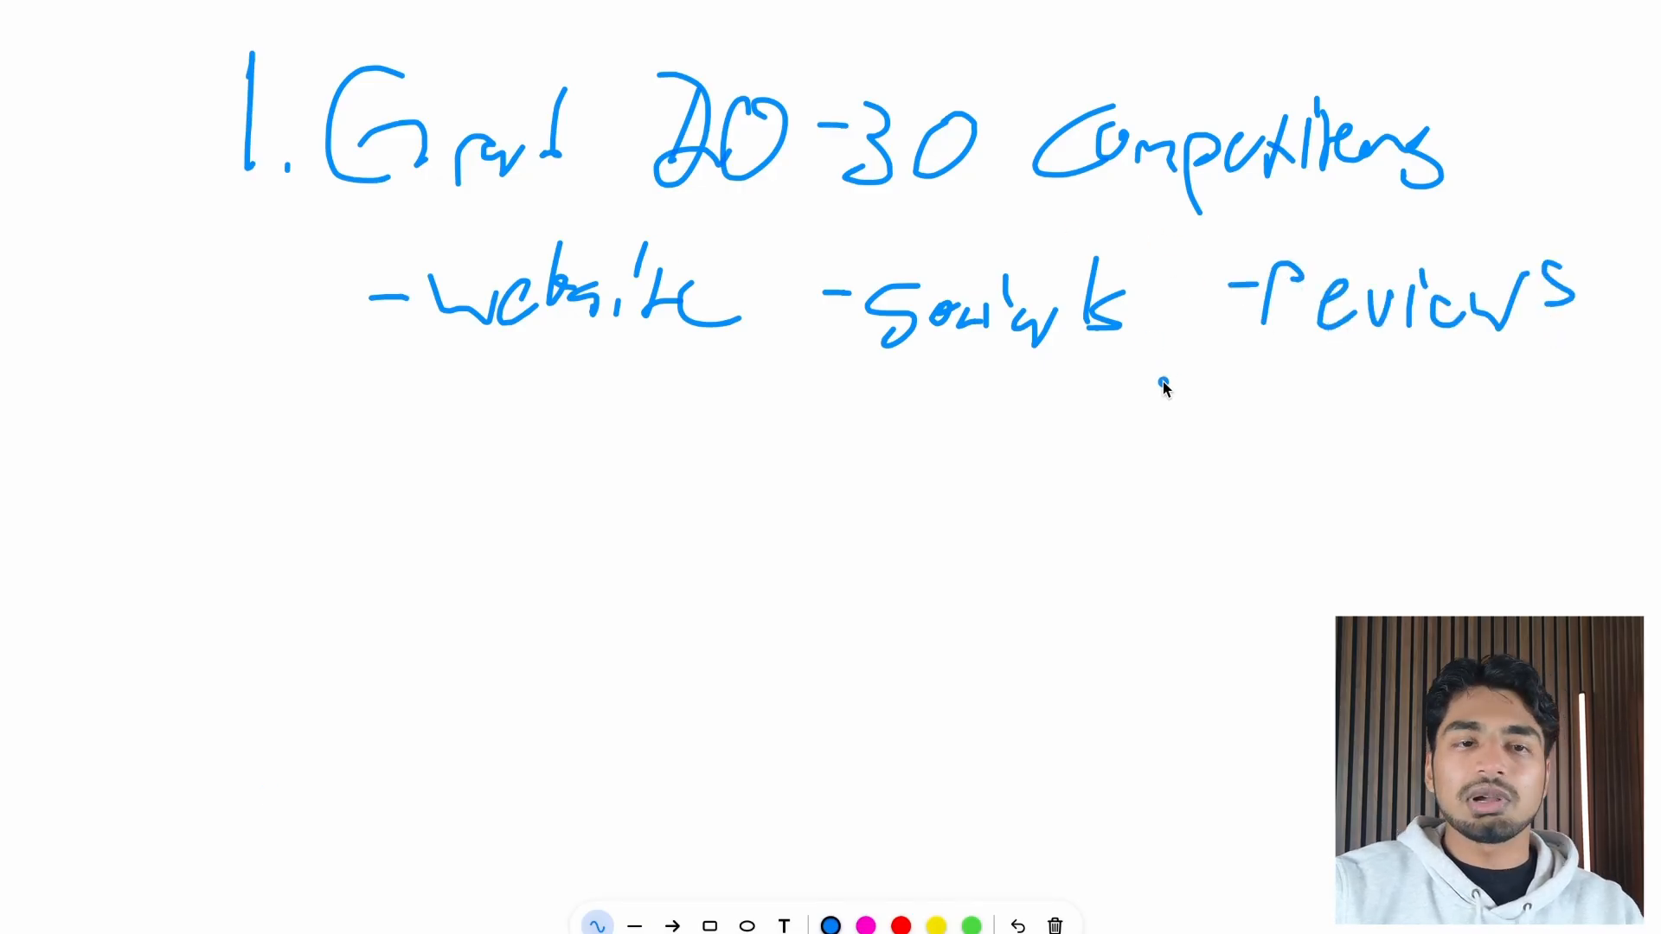
Handwrite item 2, "One list", and draw a brace joining website, socials and reviews above it
drag(211, 418, 232, 511)
click(259, 498)
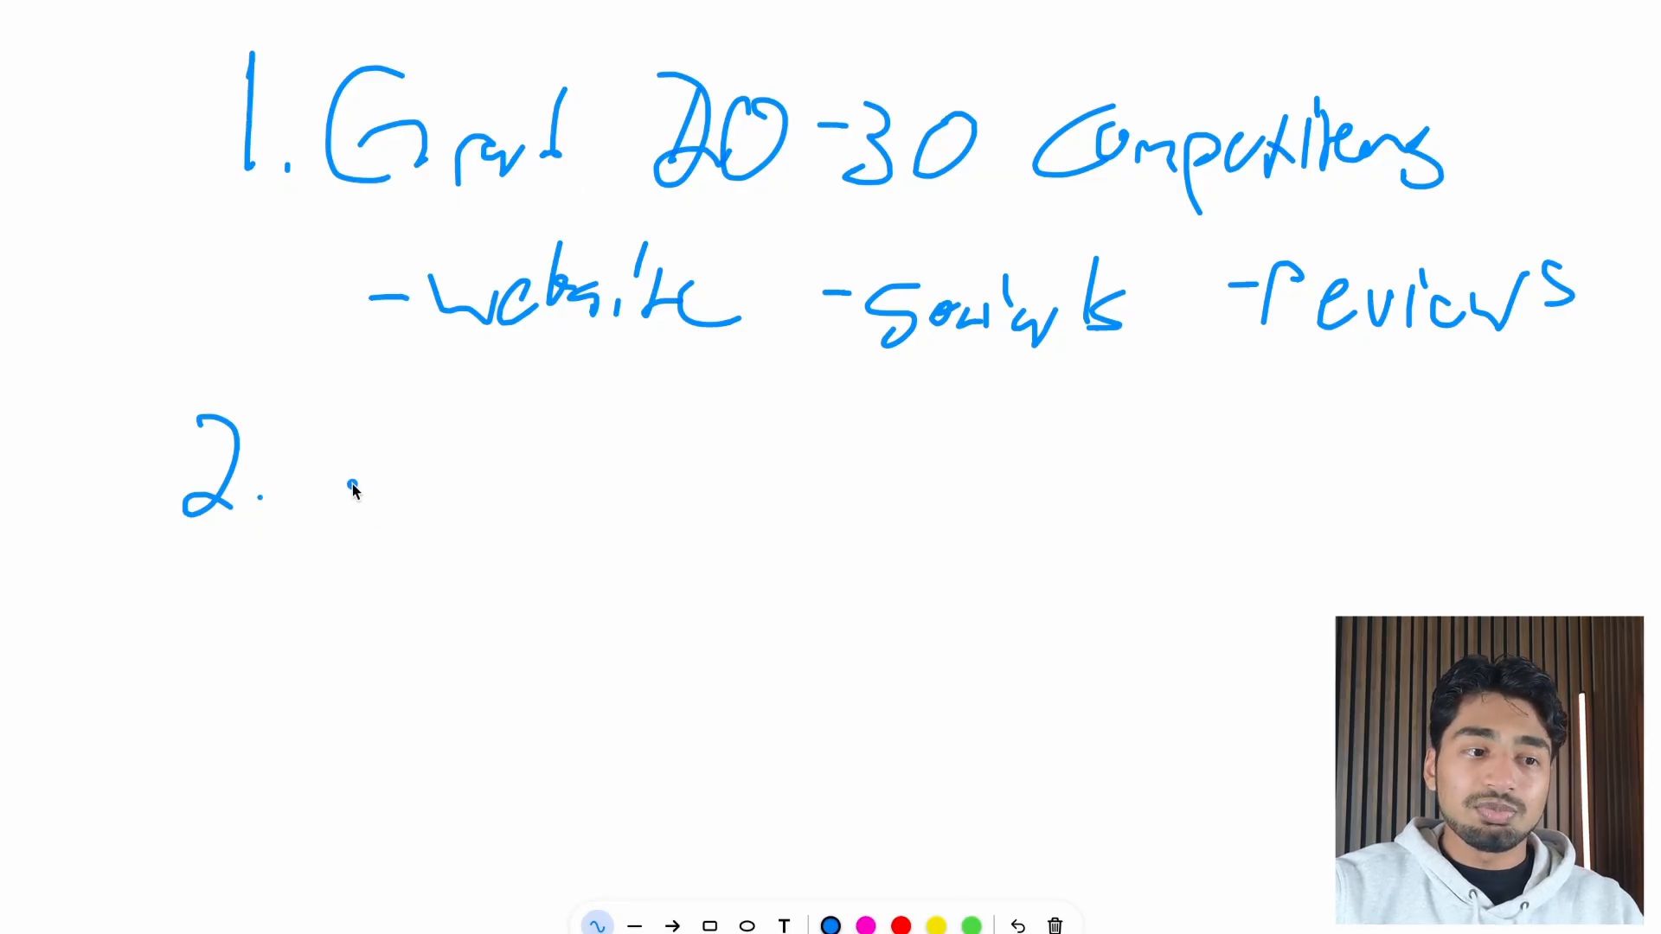
click(366, 477)
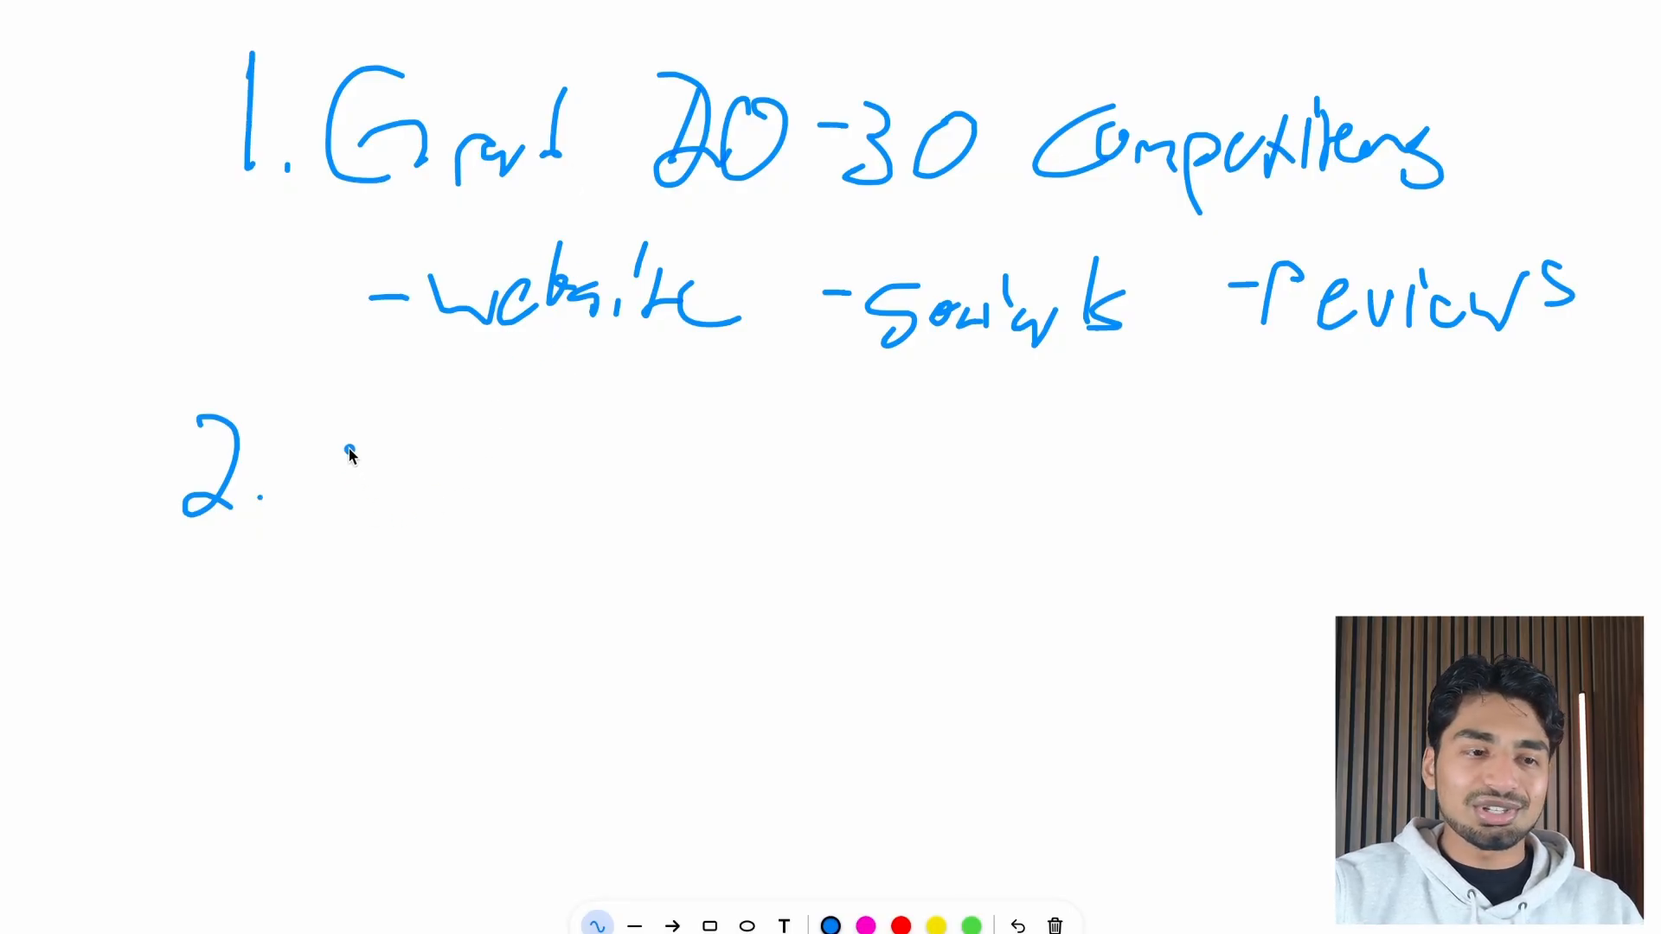
drag(515, 368, 1540, 354)
drag(640, 454, 647, 480)
drag(671, 515, 749, 498)
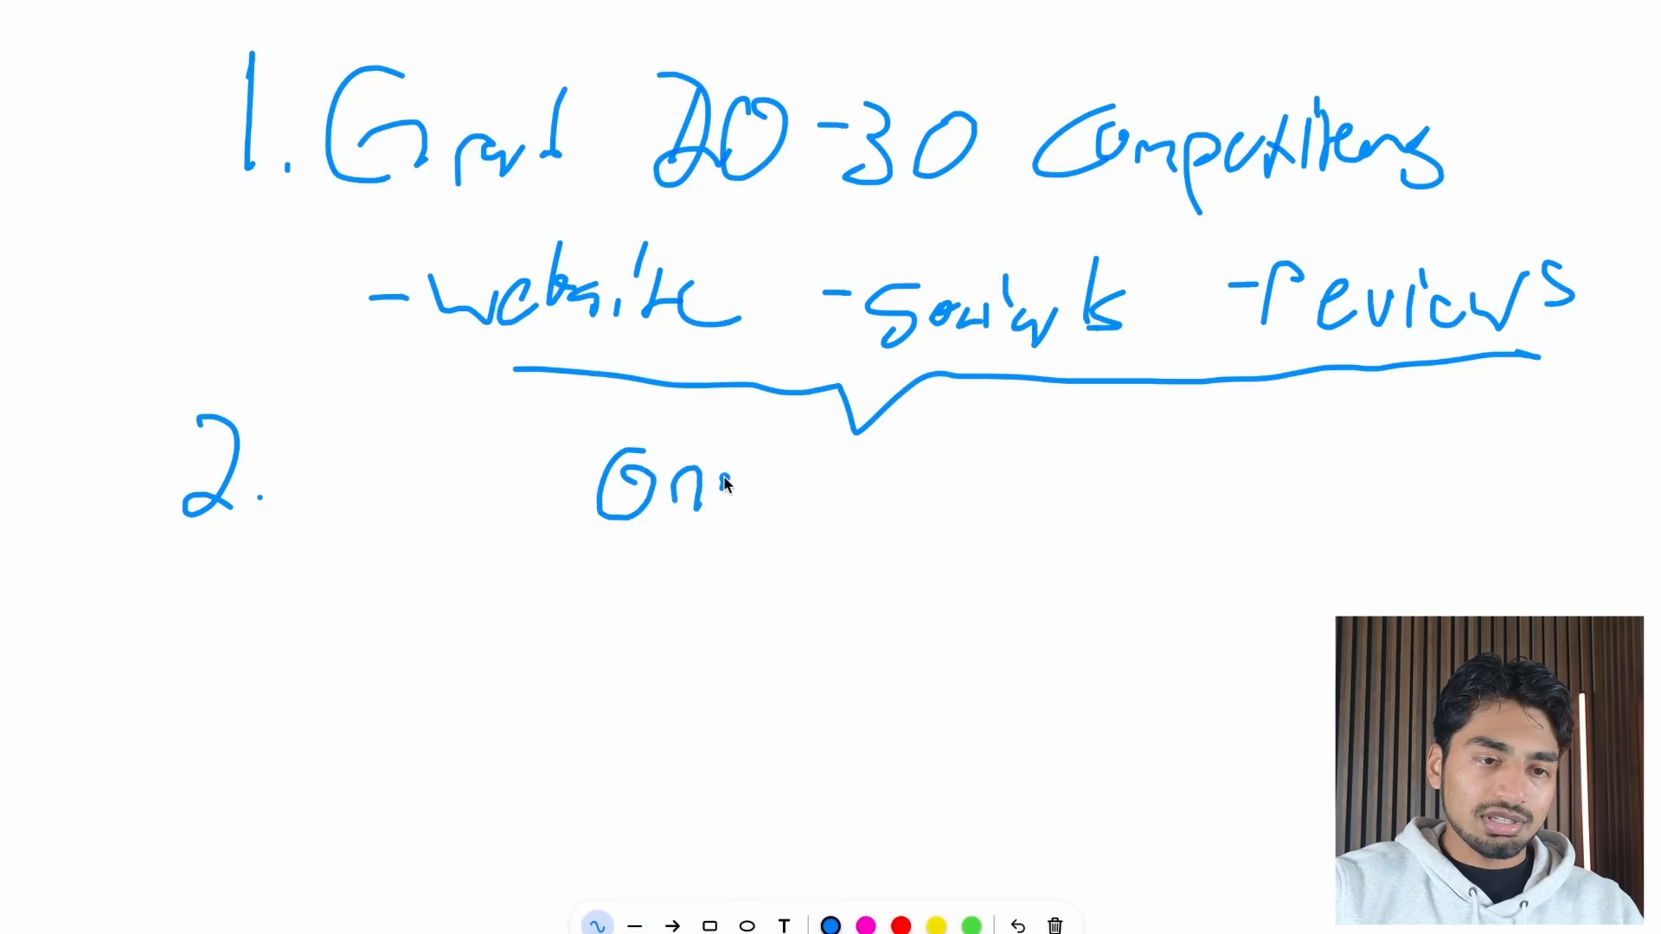
drag(846, 463, 848, 519)
drag(891, 484, 882, 523)
drag(962, 450, 952, 526)
Handwrite item 3, "Track comp for xyz", with a second "xyz" below the first one
drag(177, 659, 210, 763)
click(276, 762)
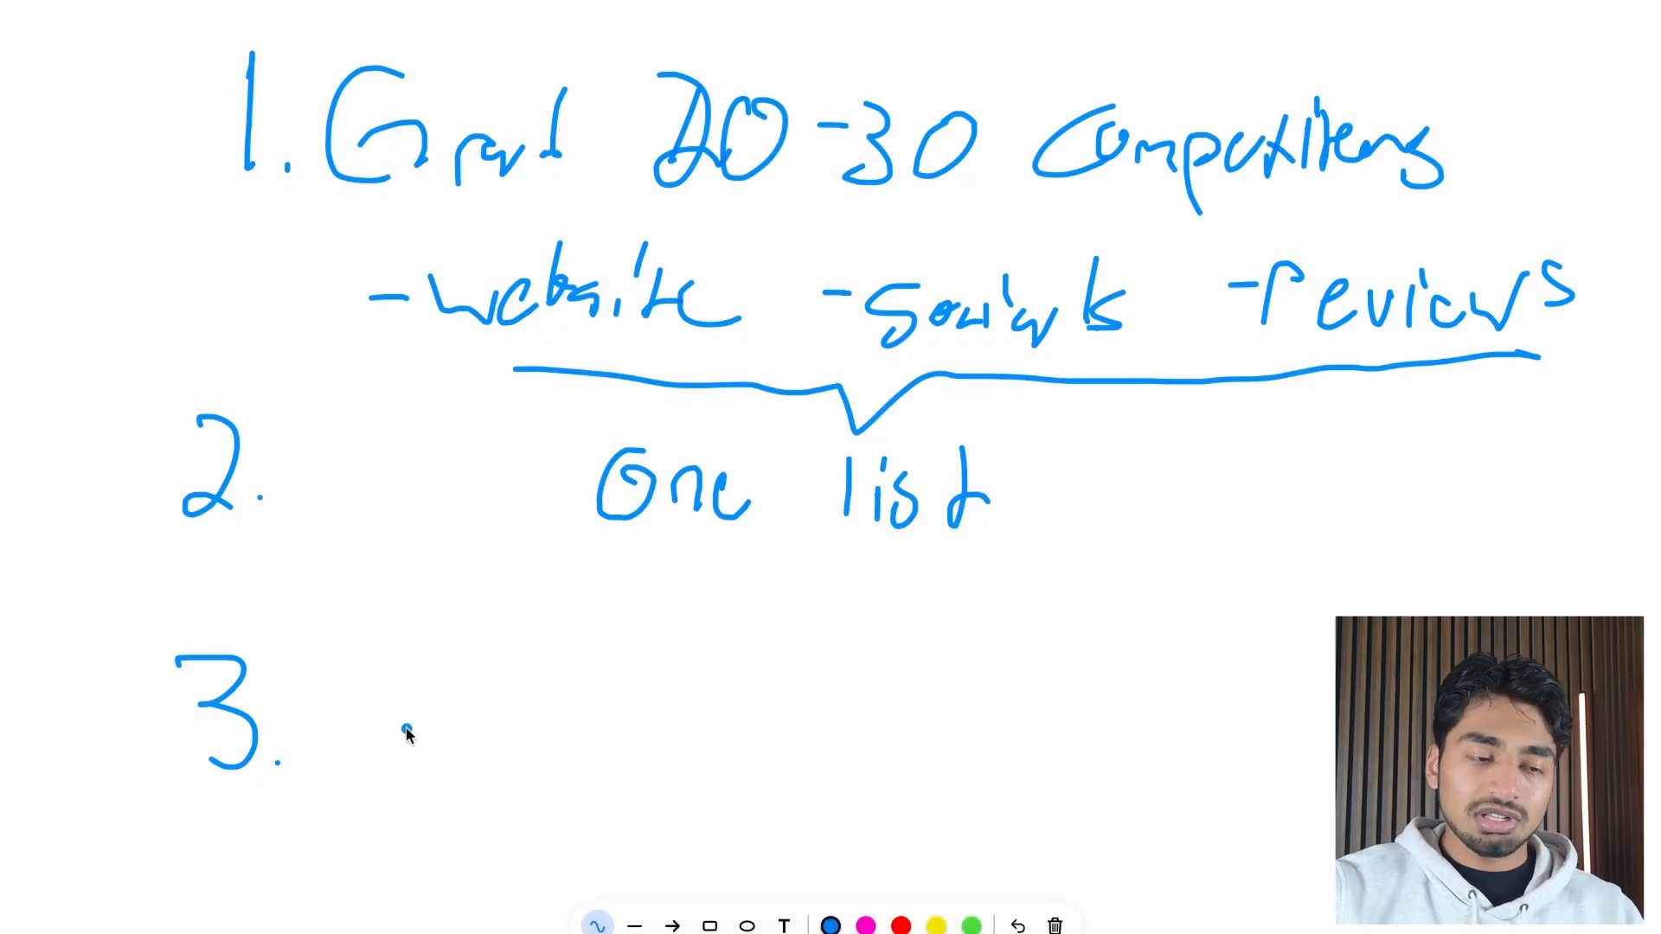
click(784, 925)
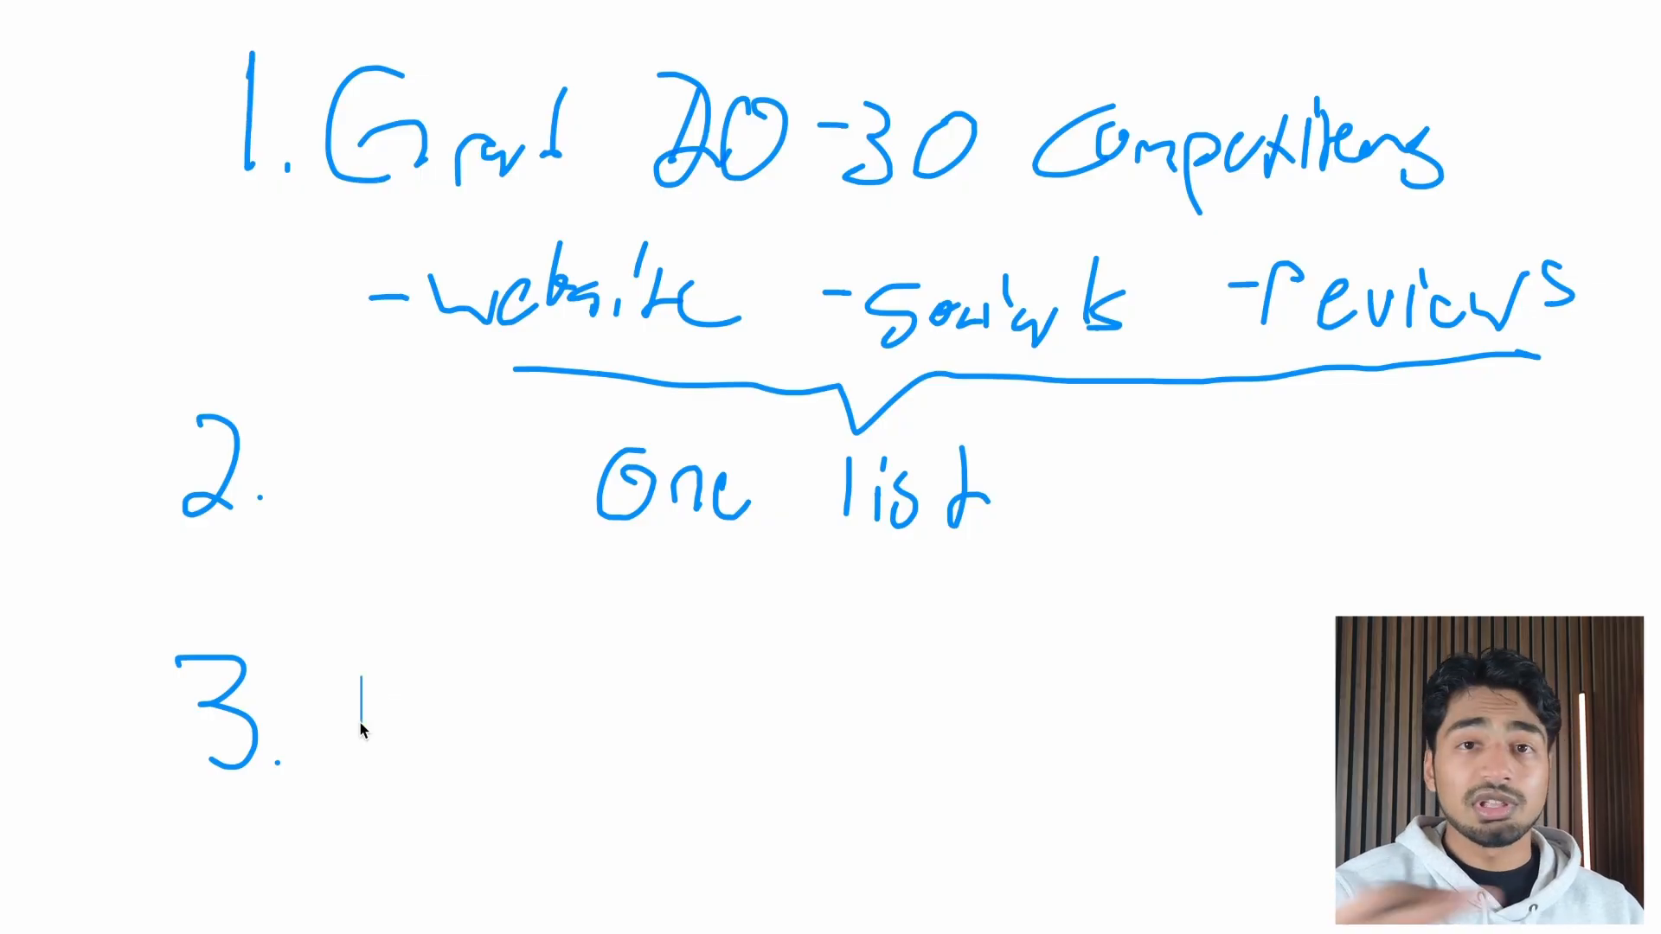
mouse_move(361, 658)
mouse_down()
mouse_move(391, 761)
mouse_move(779, 727)
mouse_move(1054, 731)
mouse_move(1315, 692)
mouse_move(1332, 883)
mouse_up()
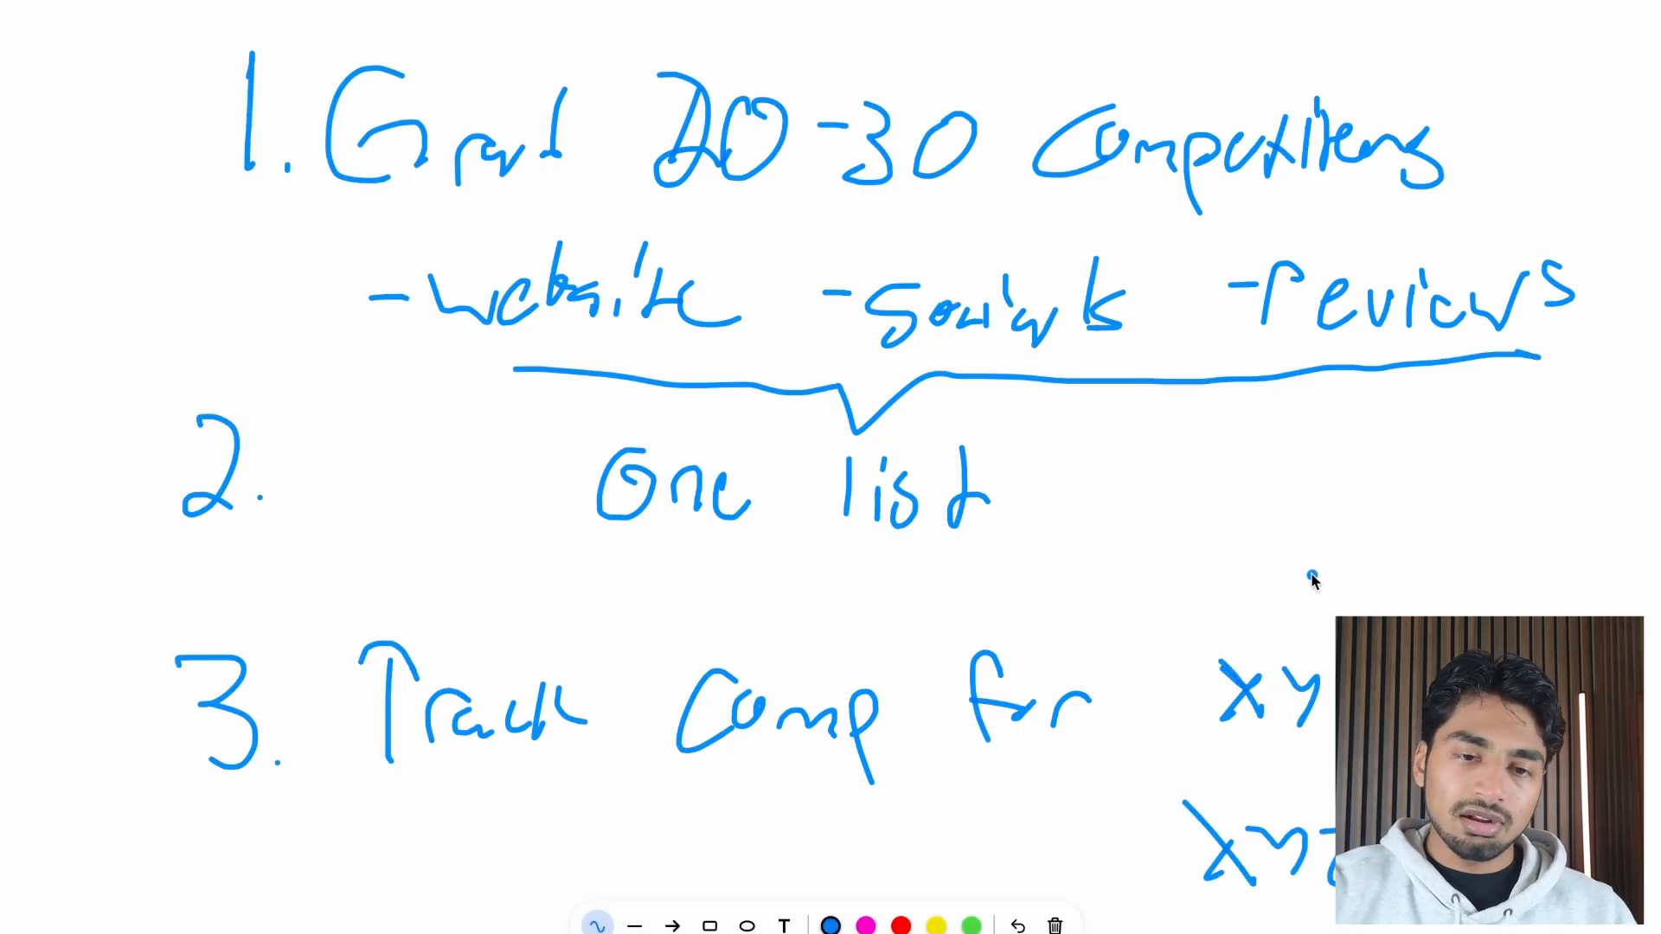
Draw arrows pointing at the two "xyz" entries of item 3
drag(1311, 543, 1348, 591)
mouse_move(1062, 843)
mouse_down()
mouse_move(1147, 848)
mouse_move(1132, 874)
mouse_up()
mouse_move(1412, 558)
mouse_down()
mouse_move(1406, 601)
mouse_move(1427, 606)
mouse_up()
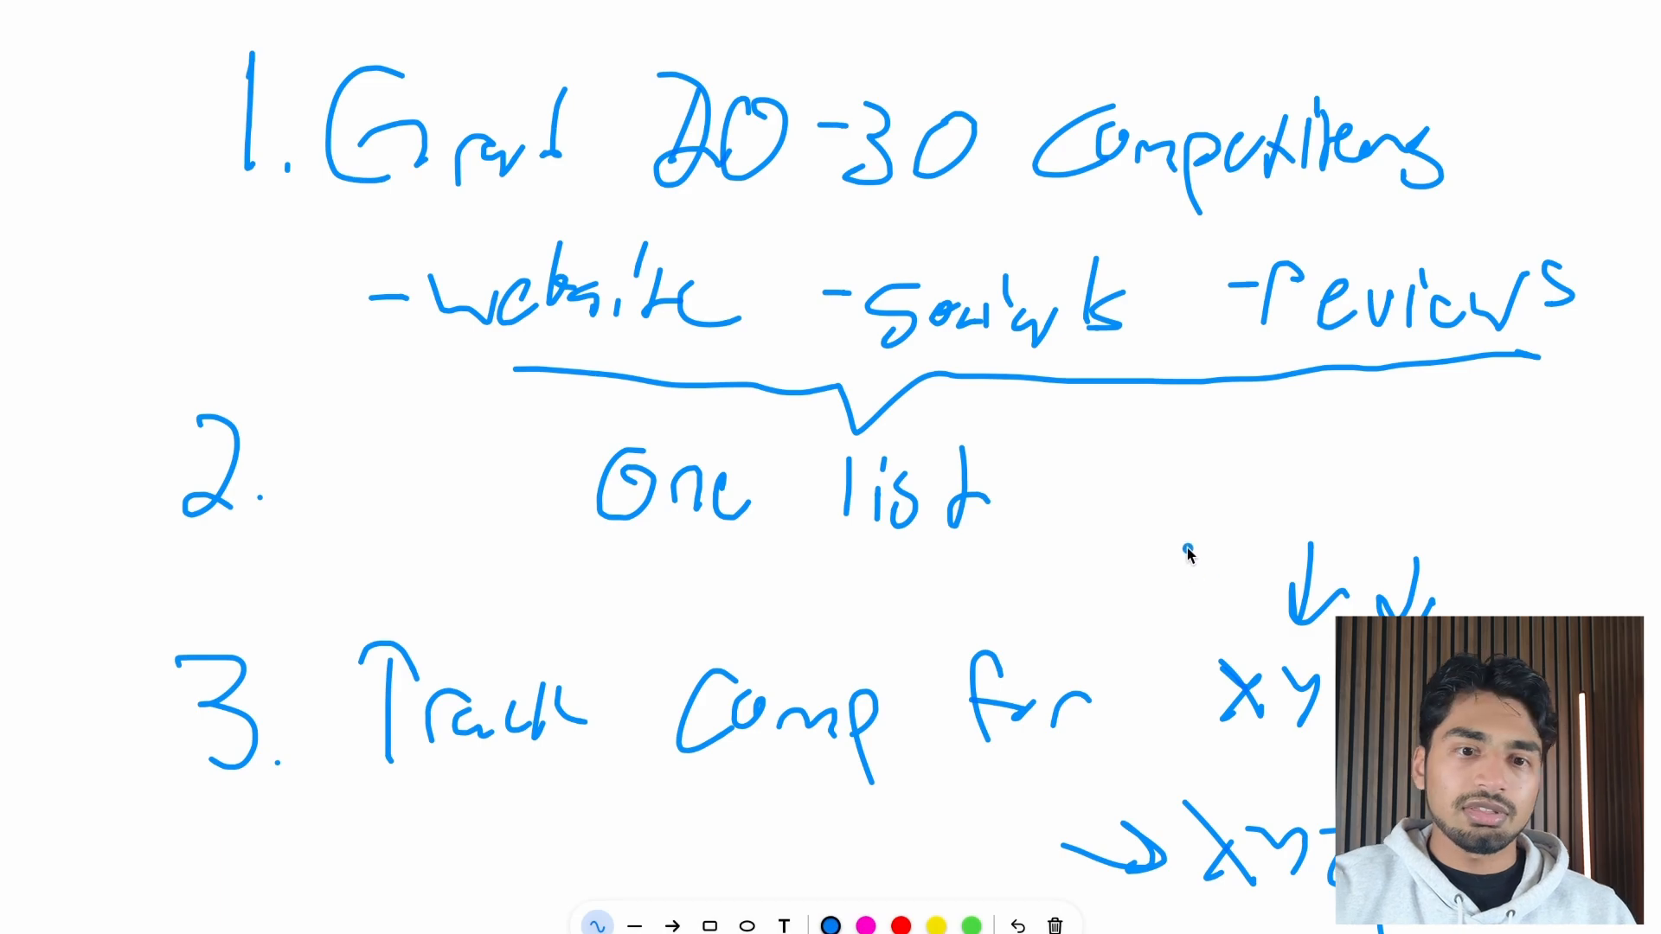
drag(1188, 538, 1194, 624)
drag(1166, 597, 1221, 590)
mouse_move(1170, 933)
mouse_down()
mouse_move(1197, 909)
mouse_move(1210, 930)
mouse_up()
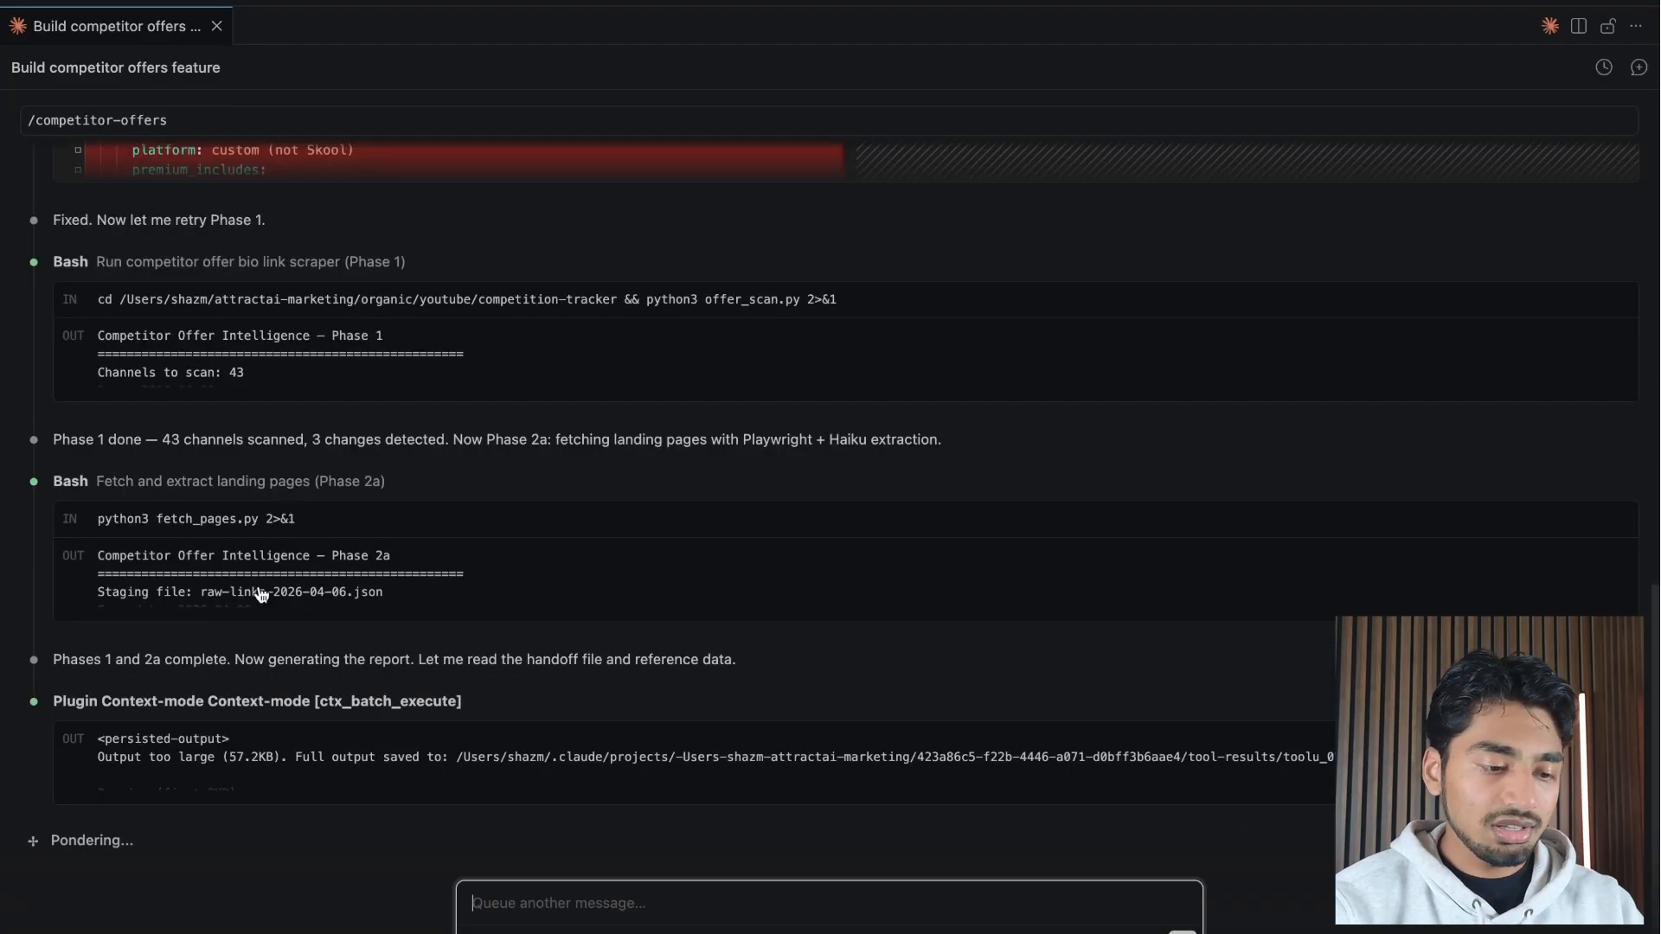
Add further arrow strokes around the first and second "xyz" entries of item 3 on the whiteboard
mouse_move(223, 683)
mouse_down()
mouse_move(278, 447)
mouse_move(281, 465)
mouse_move(465, 443)
mouse_move(190, 467)
mouse_move(356, 319)
mouse_up()
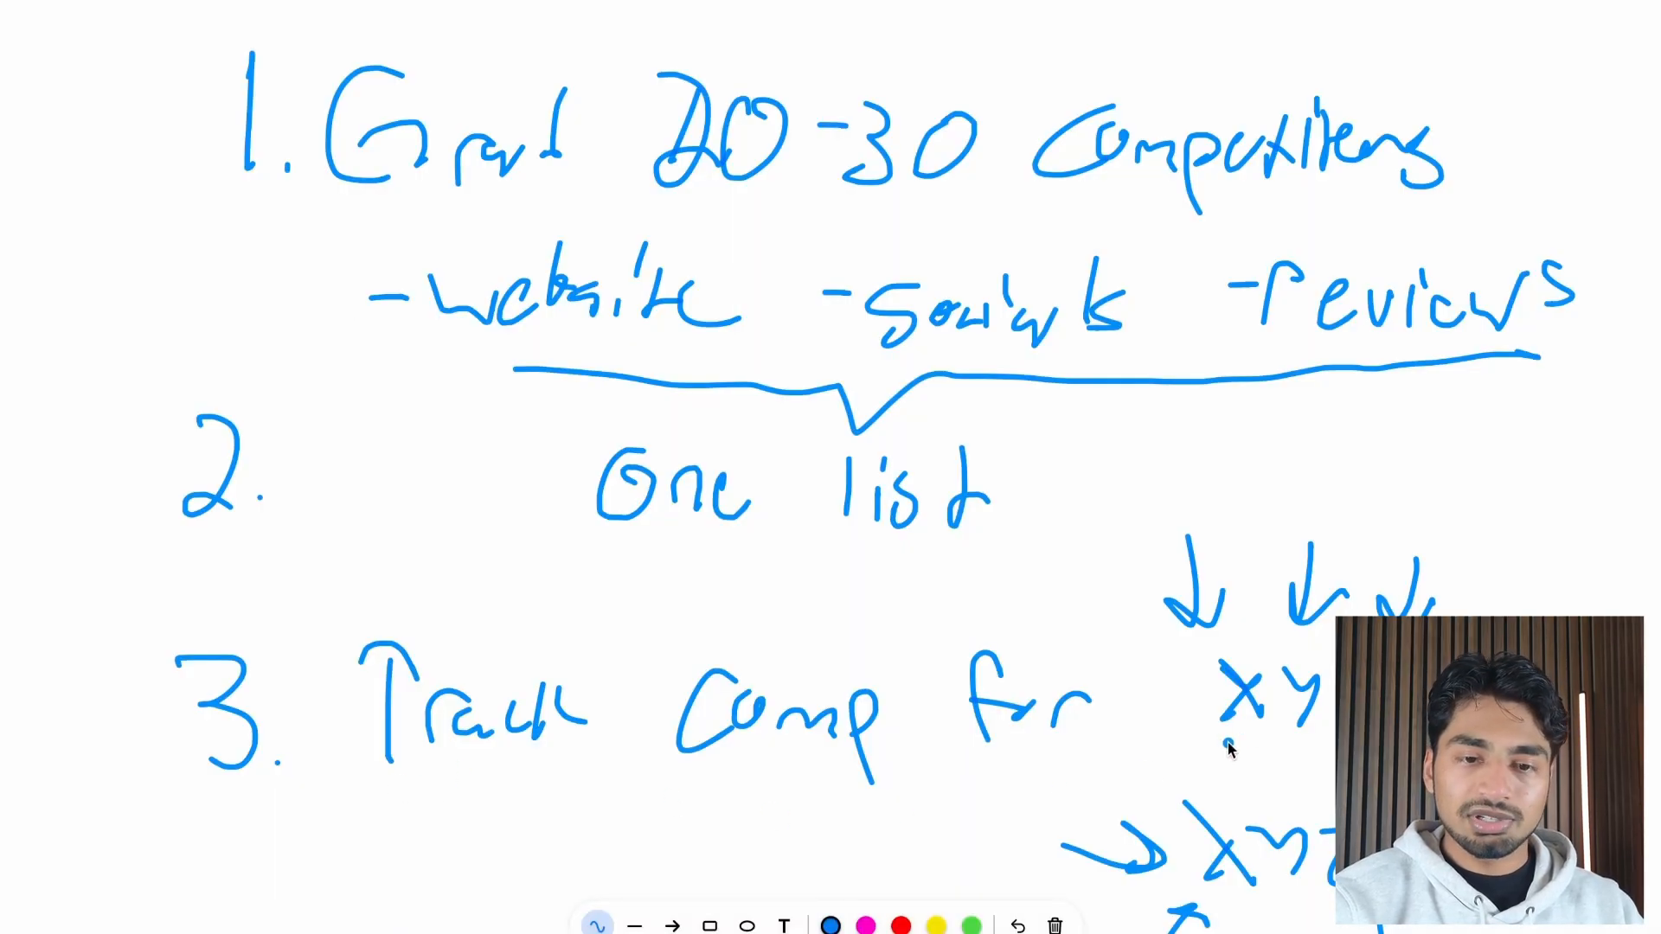
mouse_move(1116, 788)
mouse_down()
mouse_move(1237, 746)
mouse_move(1209, 763)
mouse_up()
drag(1242, 933, 1287, 912)
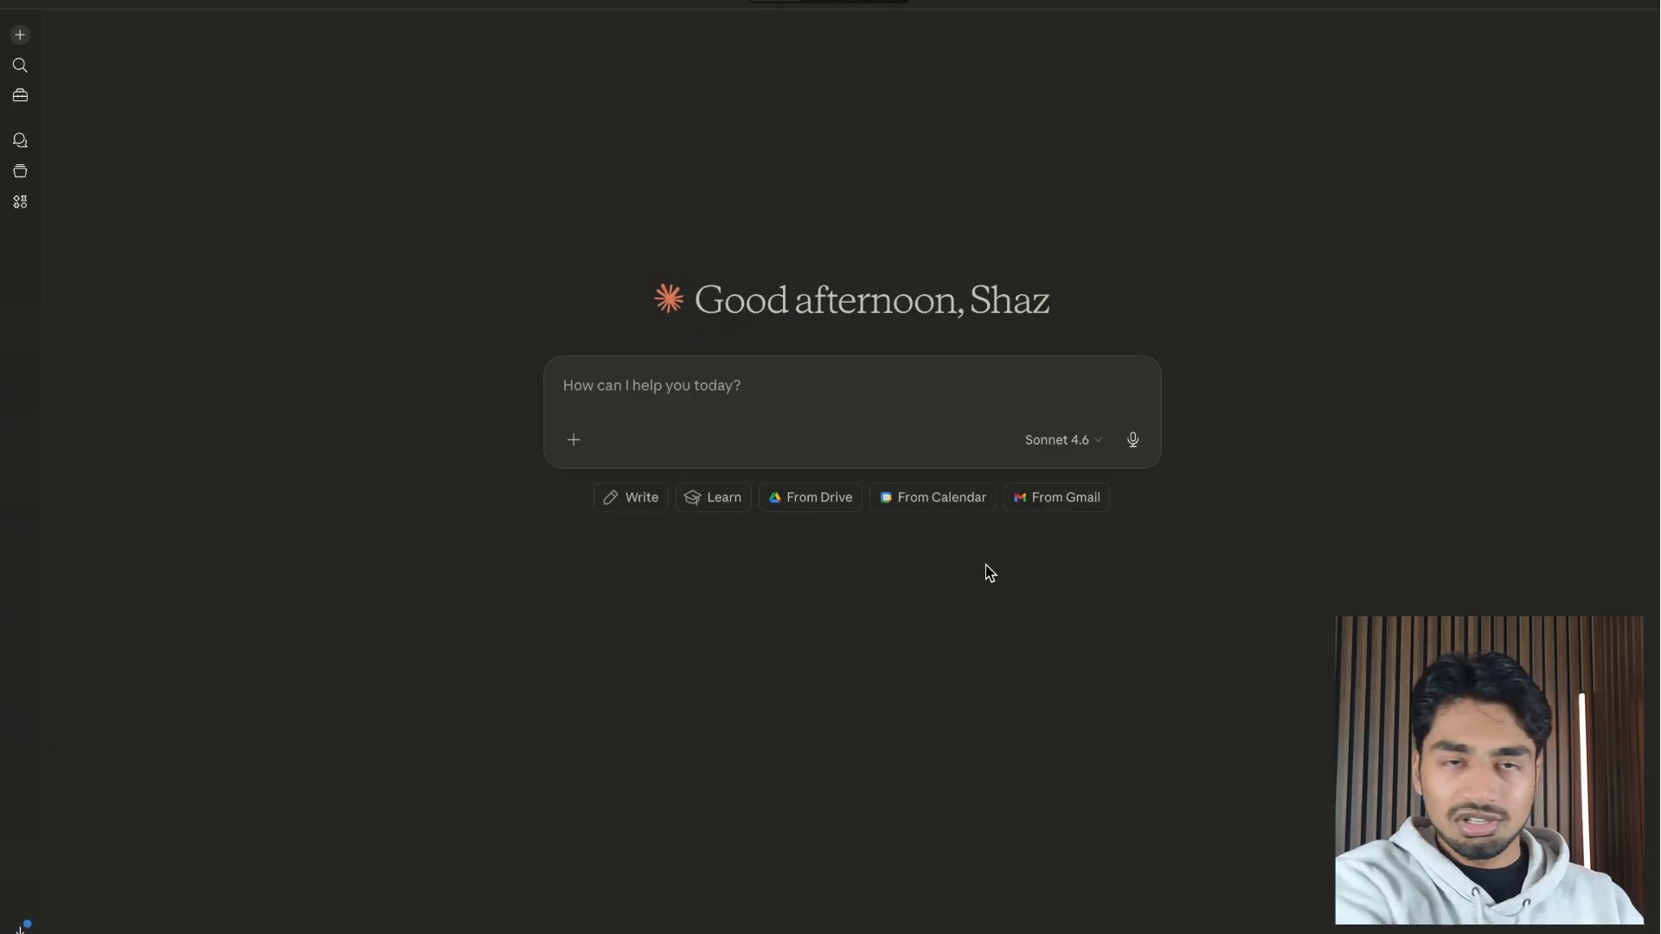
In Claude Cowork's scheduled tasks, start a task named "Competition monitoring" with the description "Monitor my competition every Sunday morning."
click(855, 5)
click(20, 95)
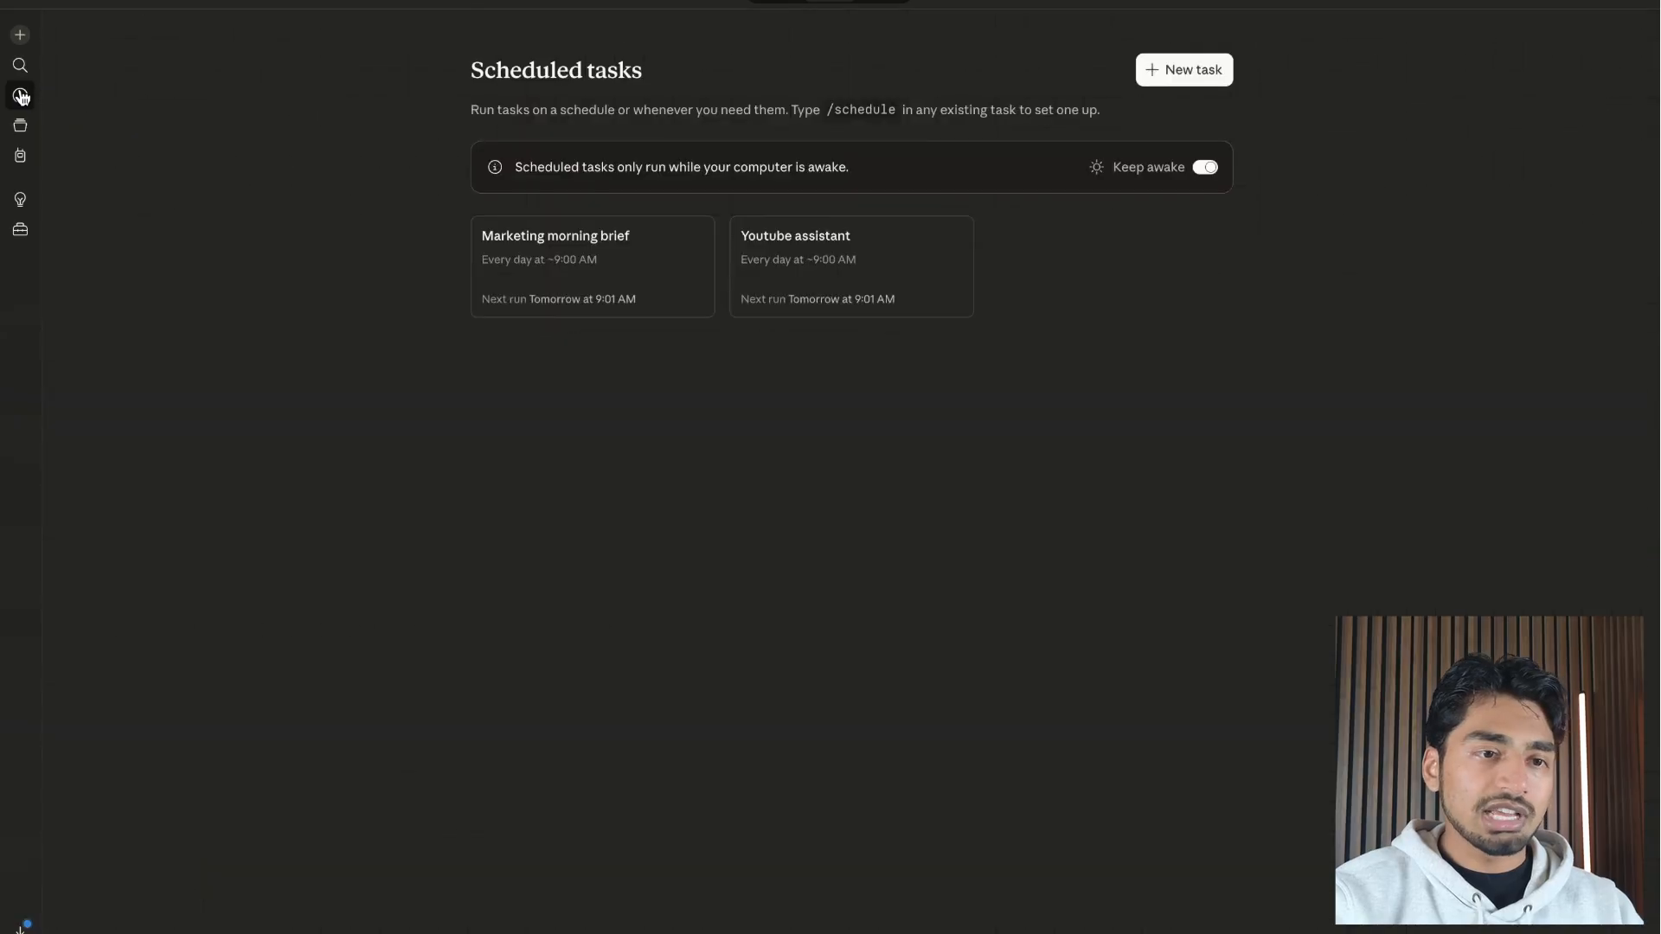
click(1206, 71)
click(782, 324)
text(Competition)
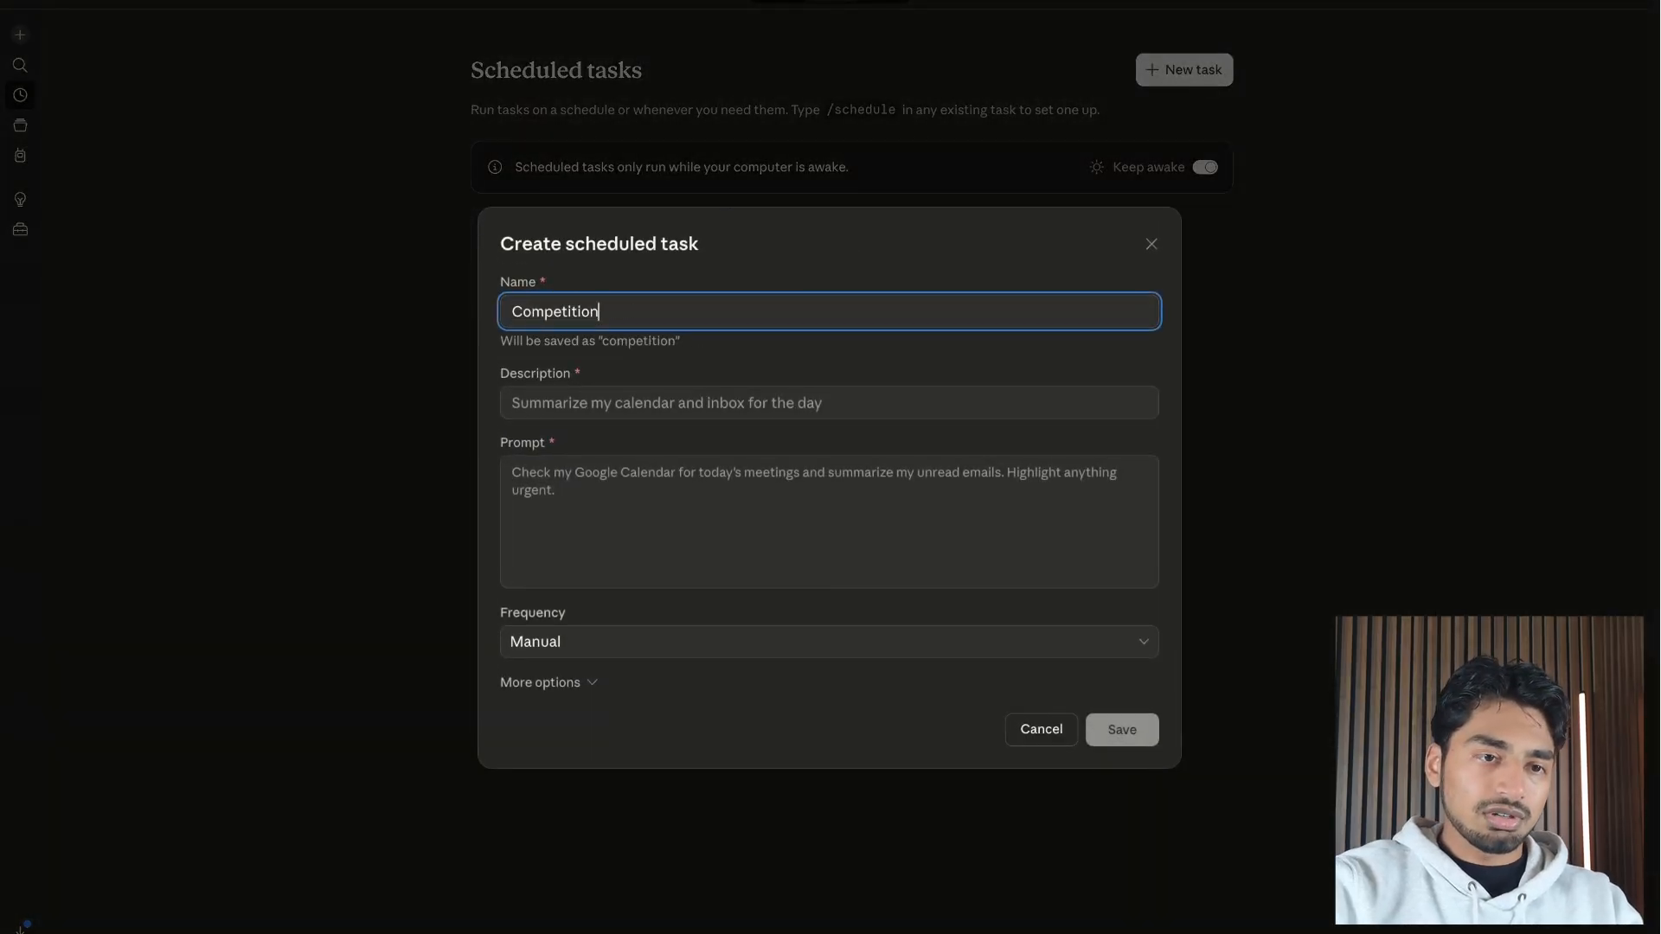
text( monitoring)
click(718, 405)
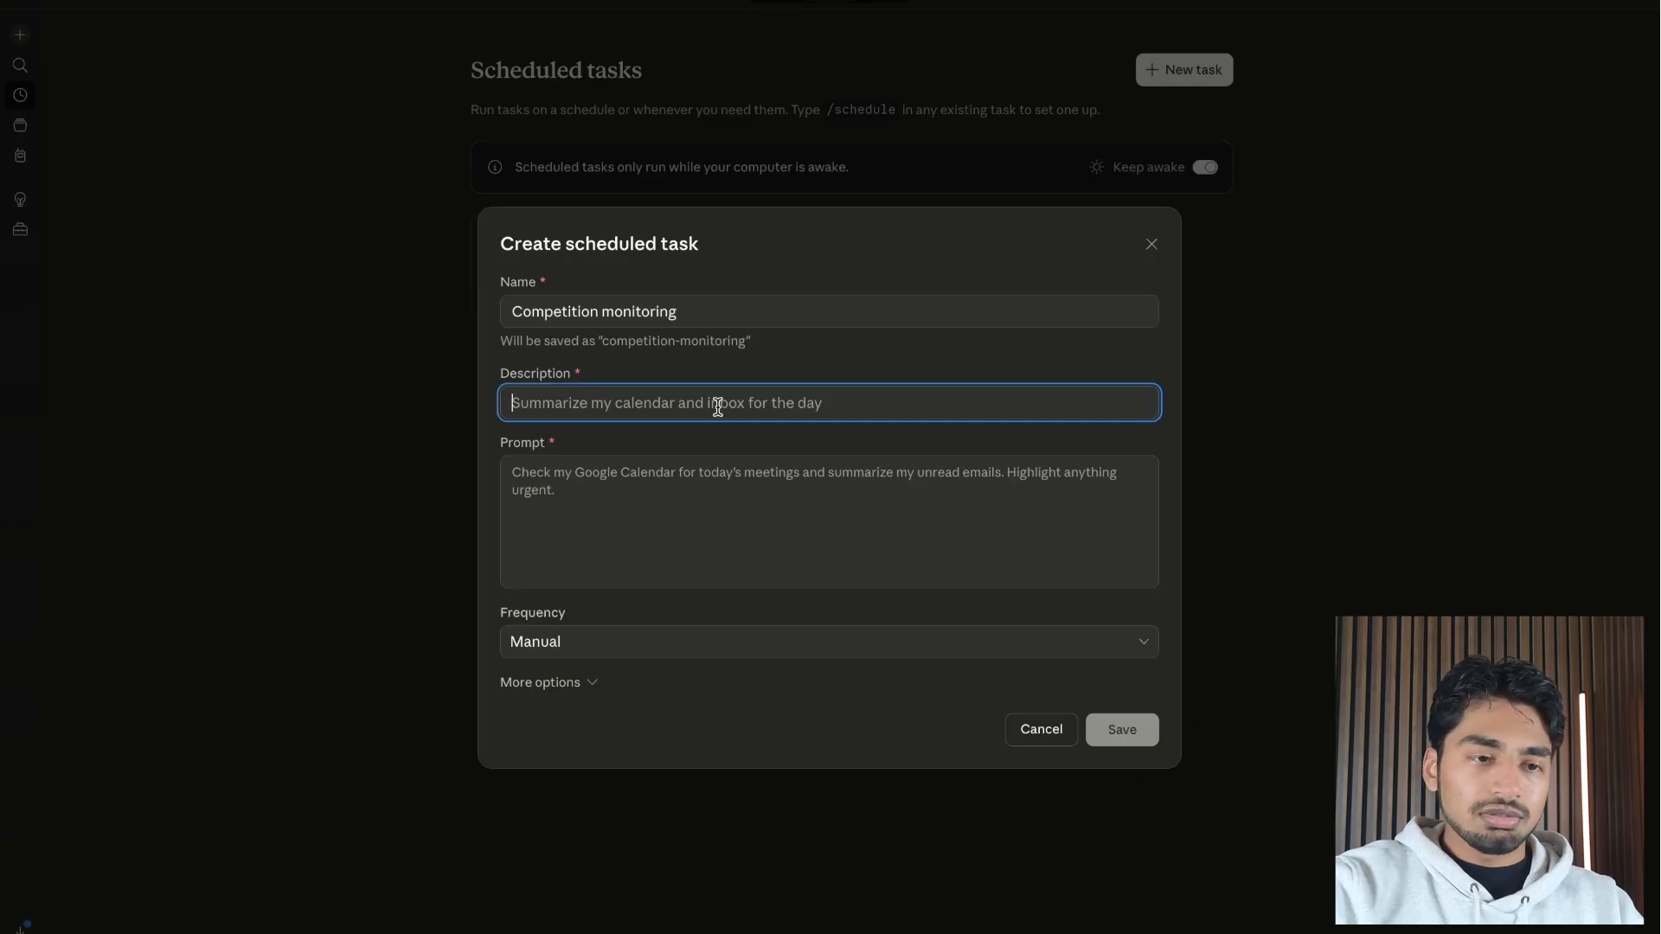
text(Monitor my competition every Sunday morning.)
Enter a prompt requesting a Sunday report on competitors' Trustpilot reviews, reviewers' businesses and bad reviews, and set the frequency to Weekly on Sunday
click(652, 514)
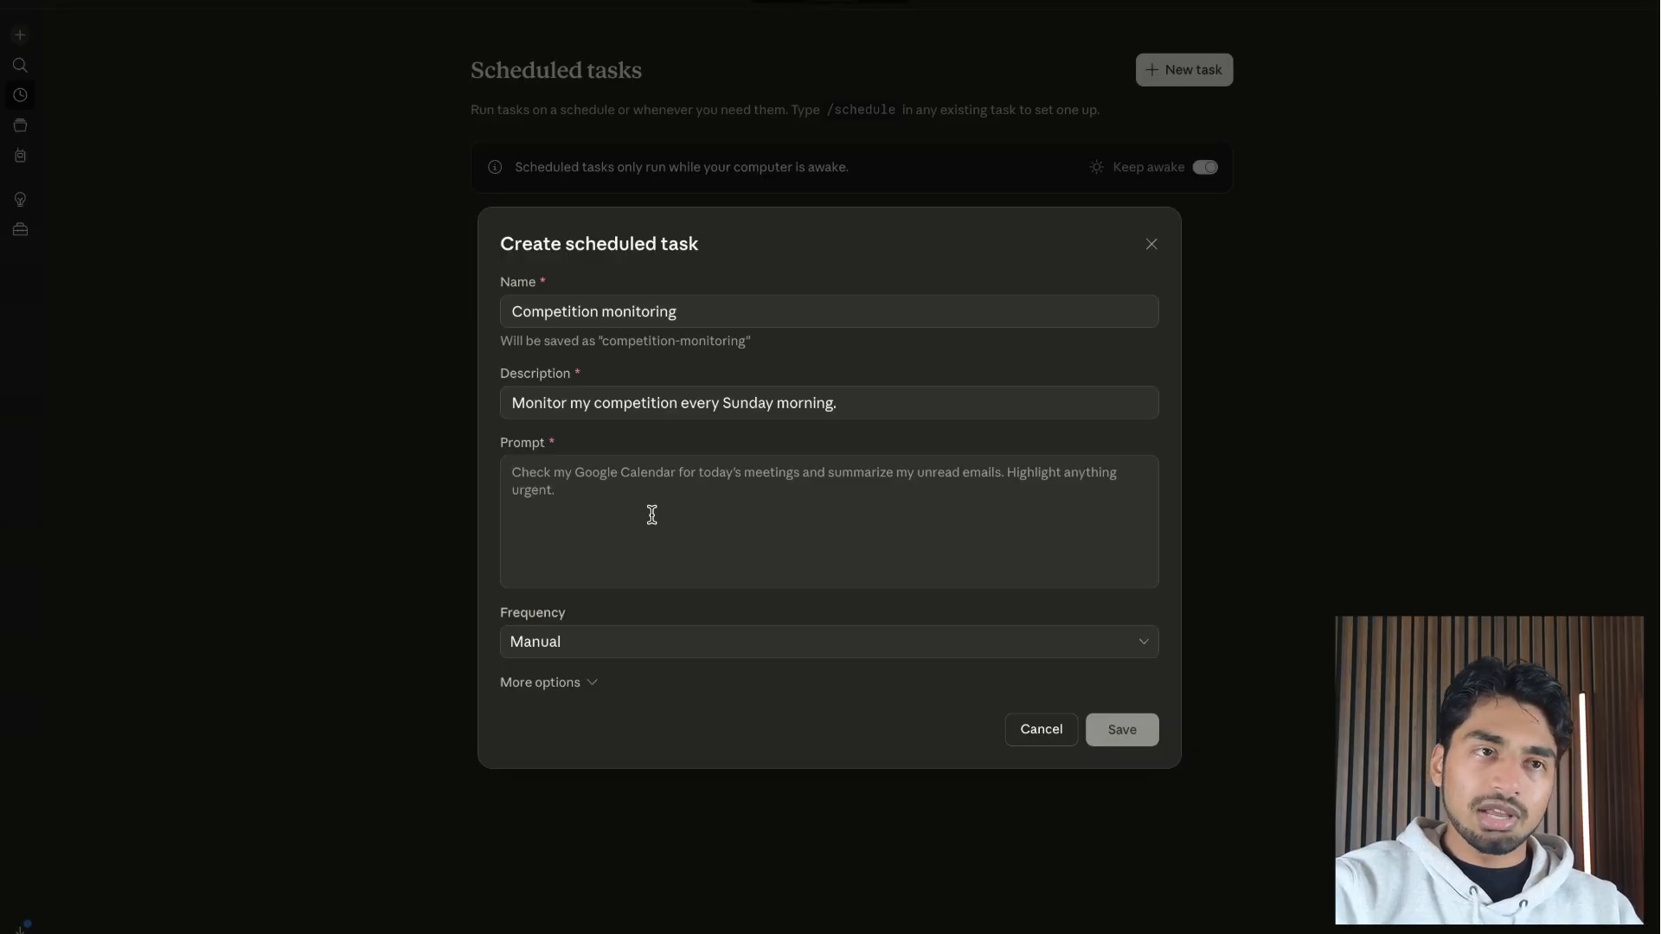
click(652, 514)
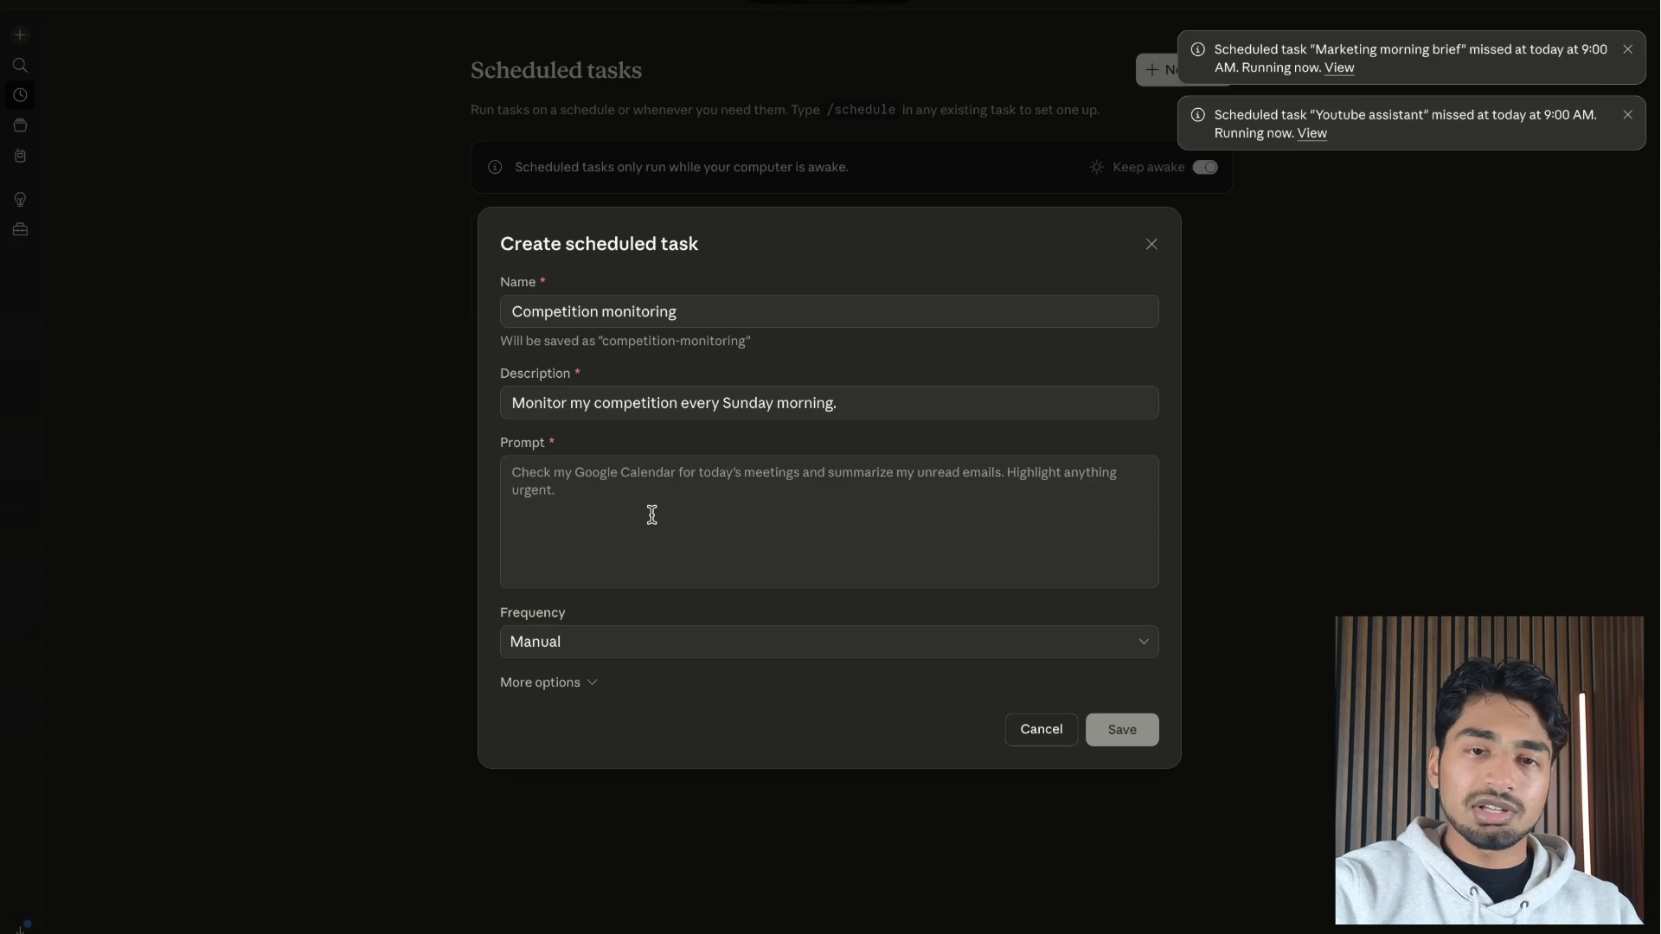
text(Check the reviews of my competition on Trustpilot every Sunday morning and give me a report as to who left a review, what business they run, and all the bad reviews. Send them to me as well so I can improve my service to beat my competition.)
click(788, 642)
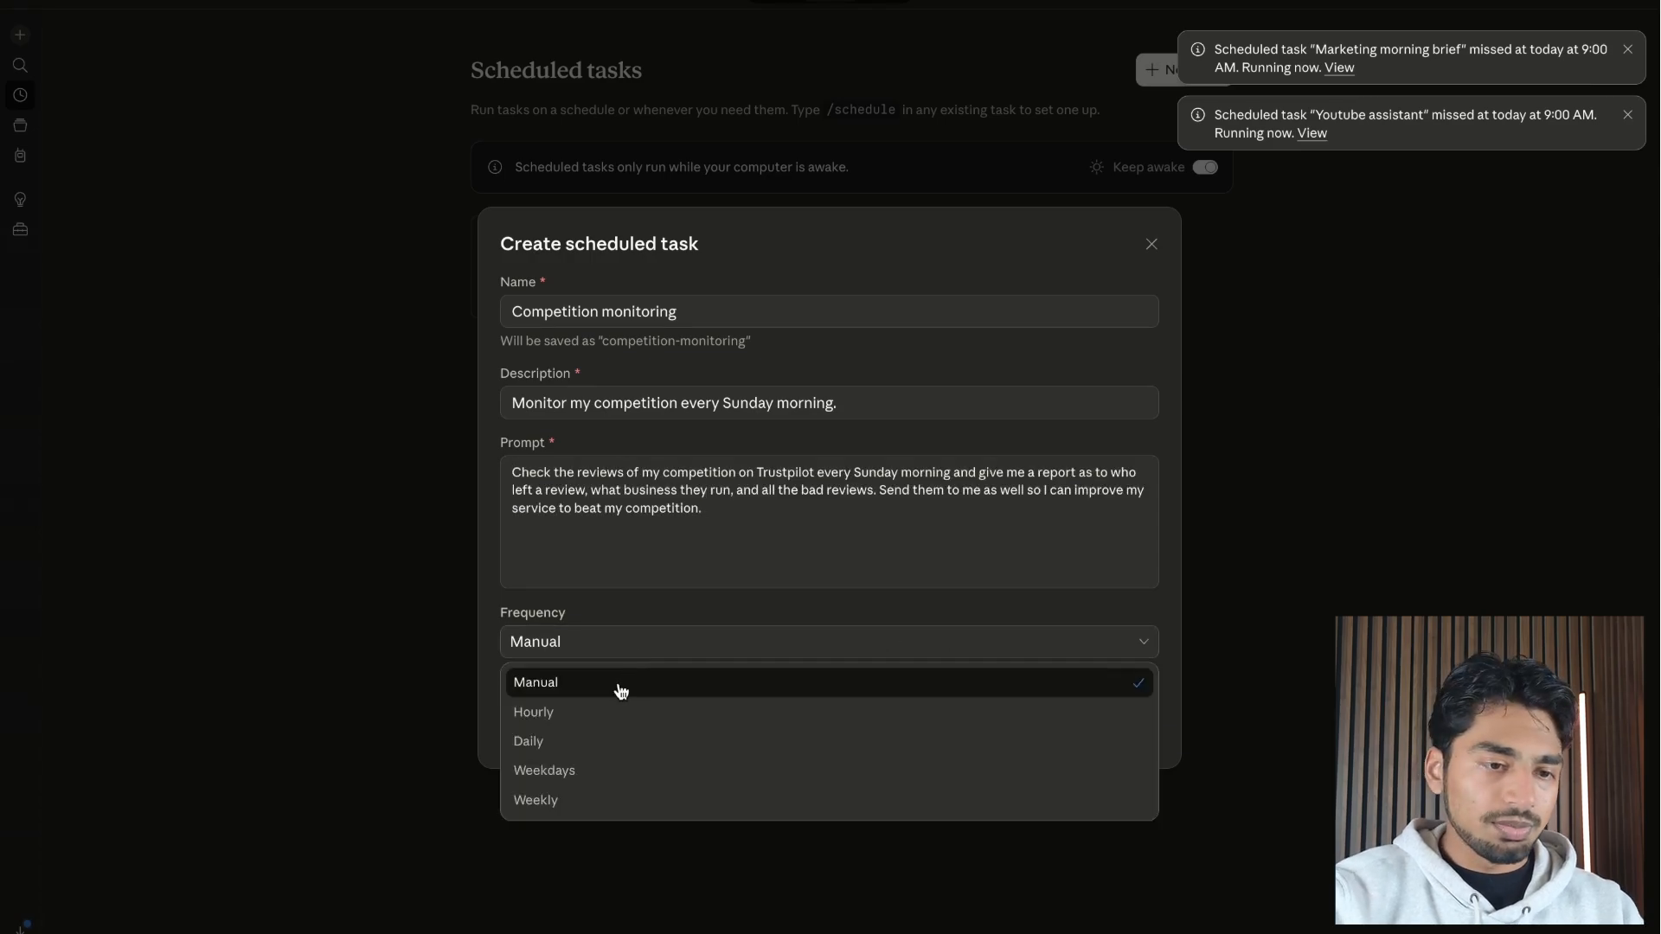
click(571, 799)
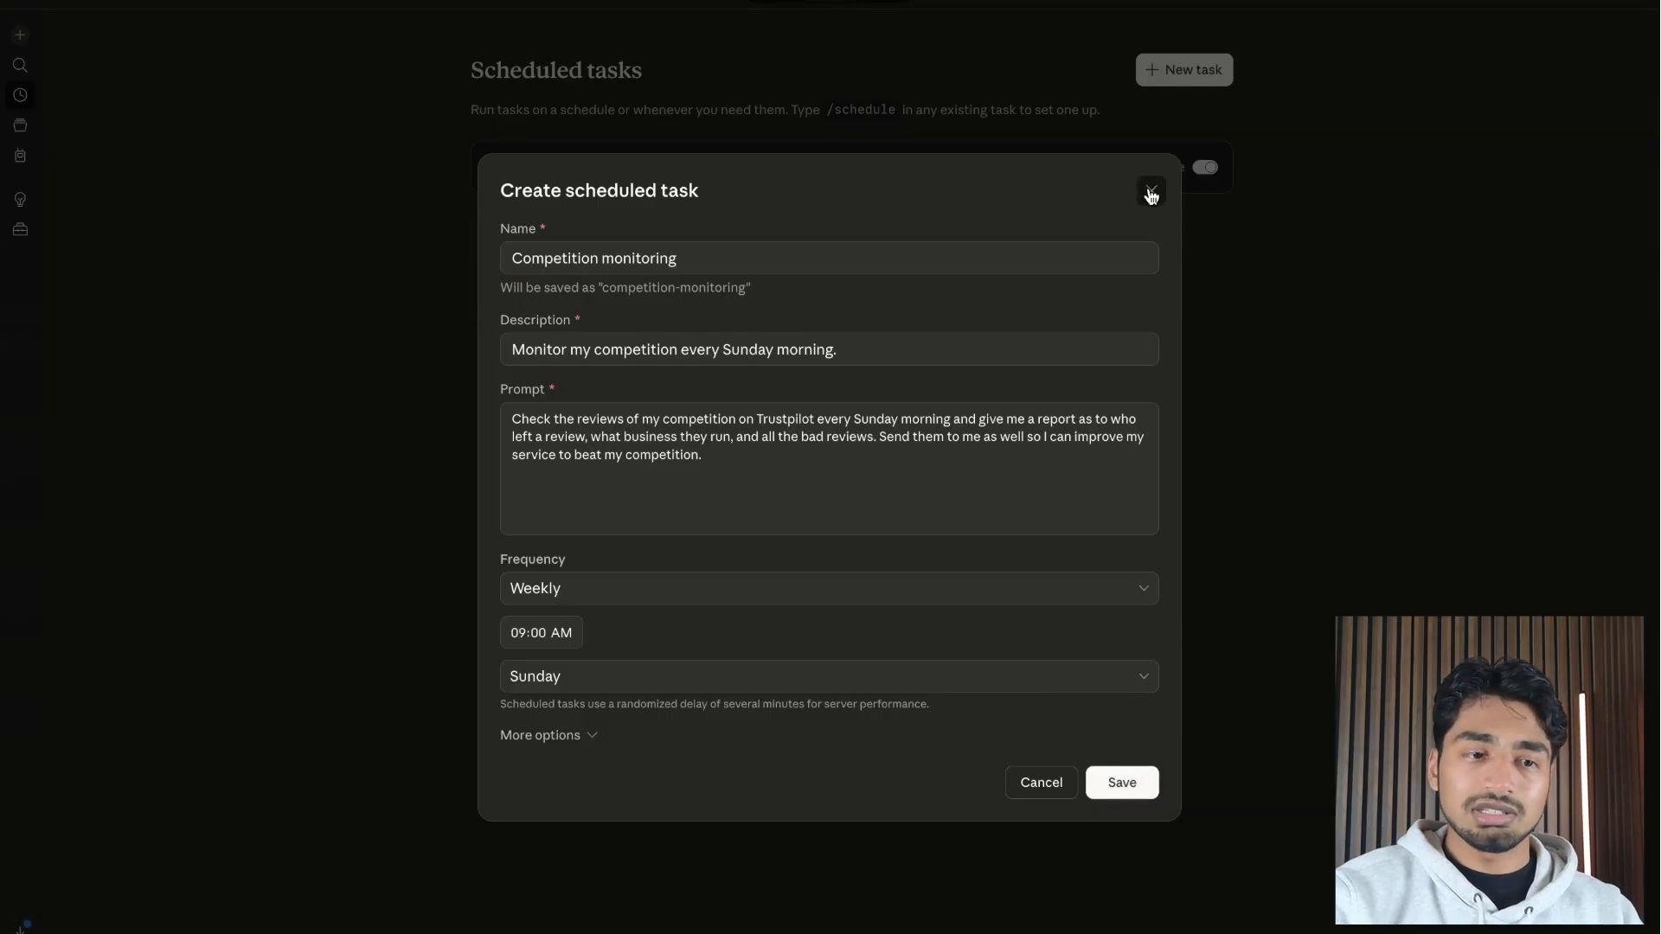
Highlight the last part of the task's prompt, and close the scheduled task form without saving
drag(712, 508, 547, 437)
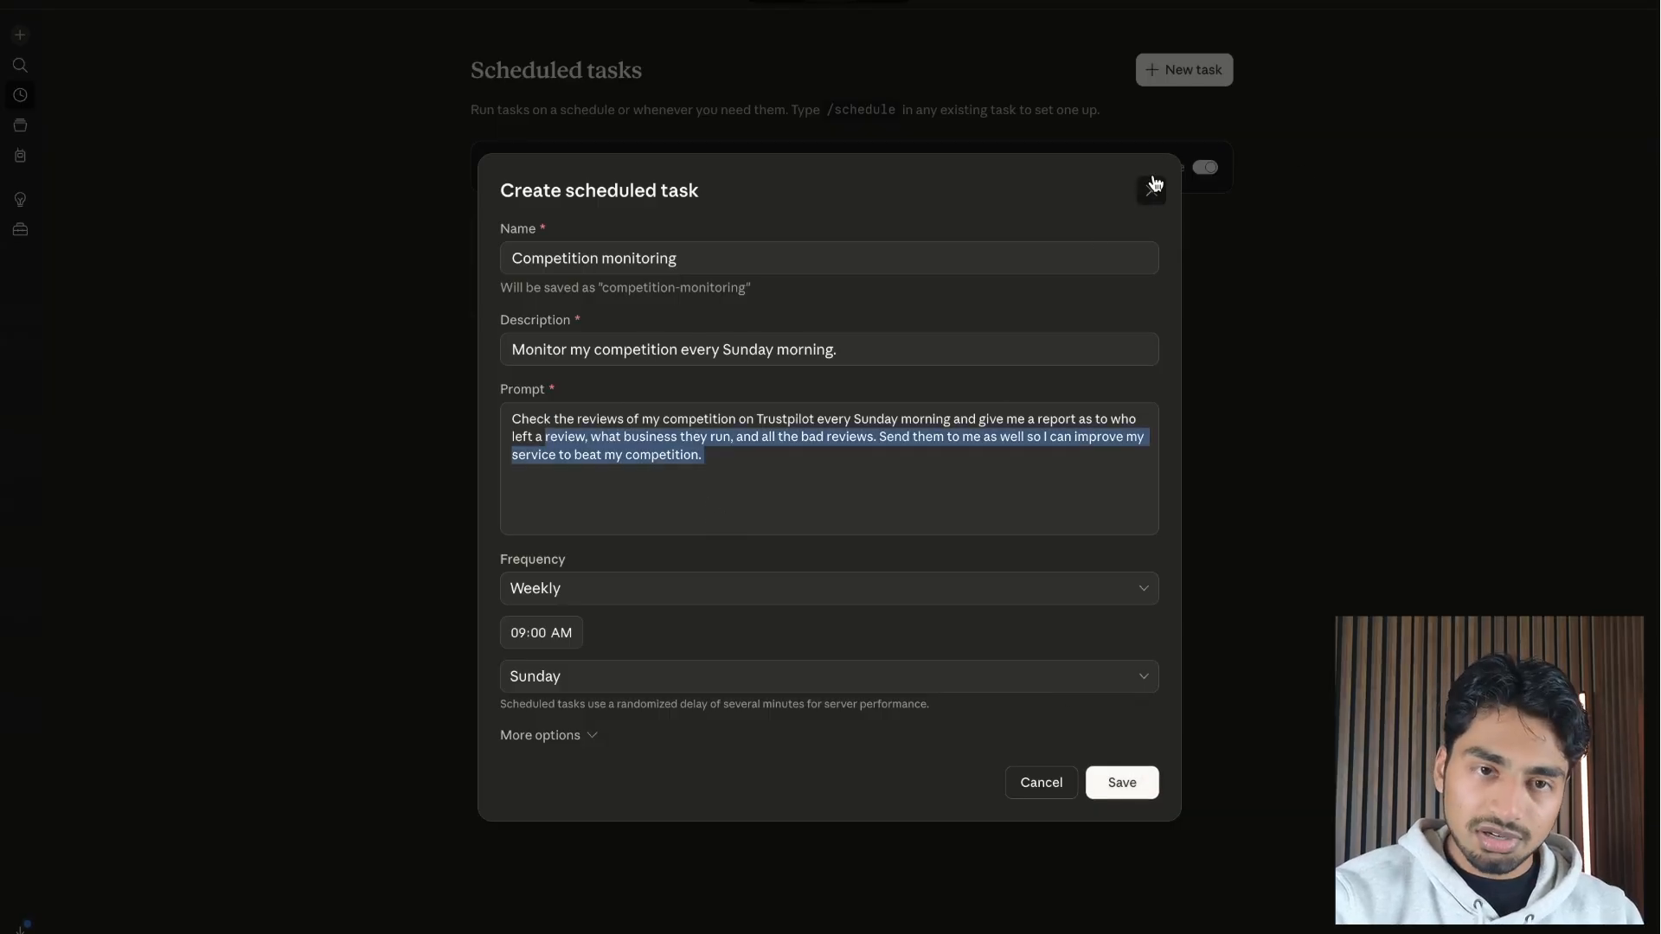
key(ctrl+Left)
key(ctrl+Right)
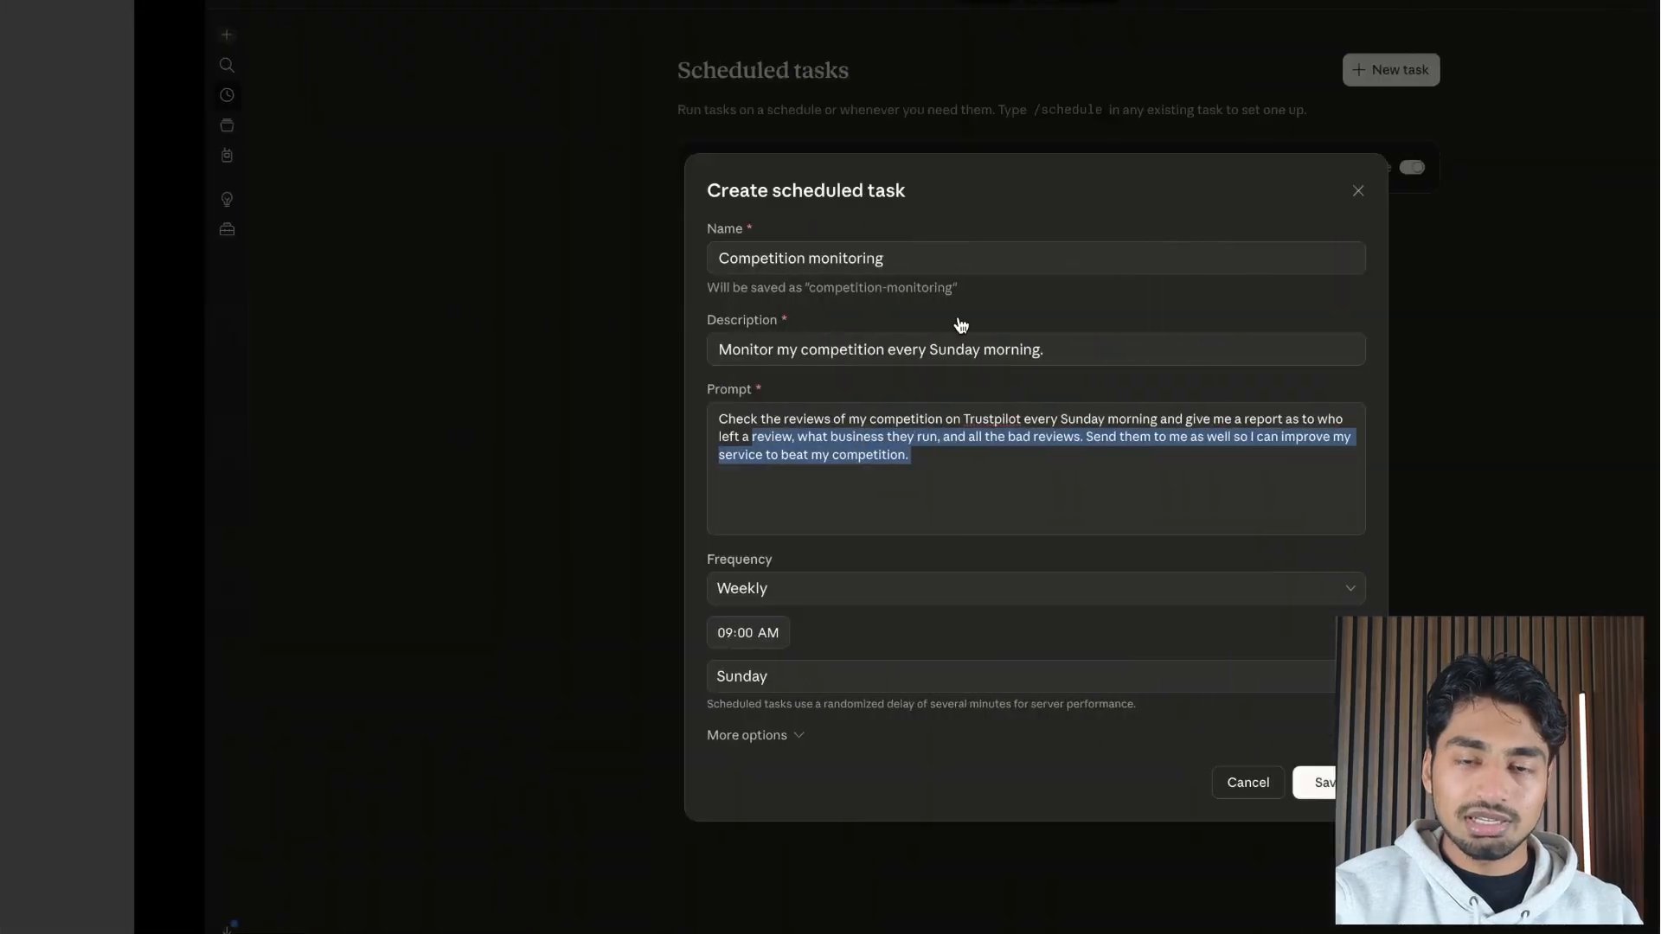
click(1160, 176)
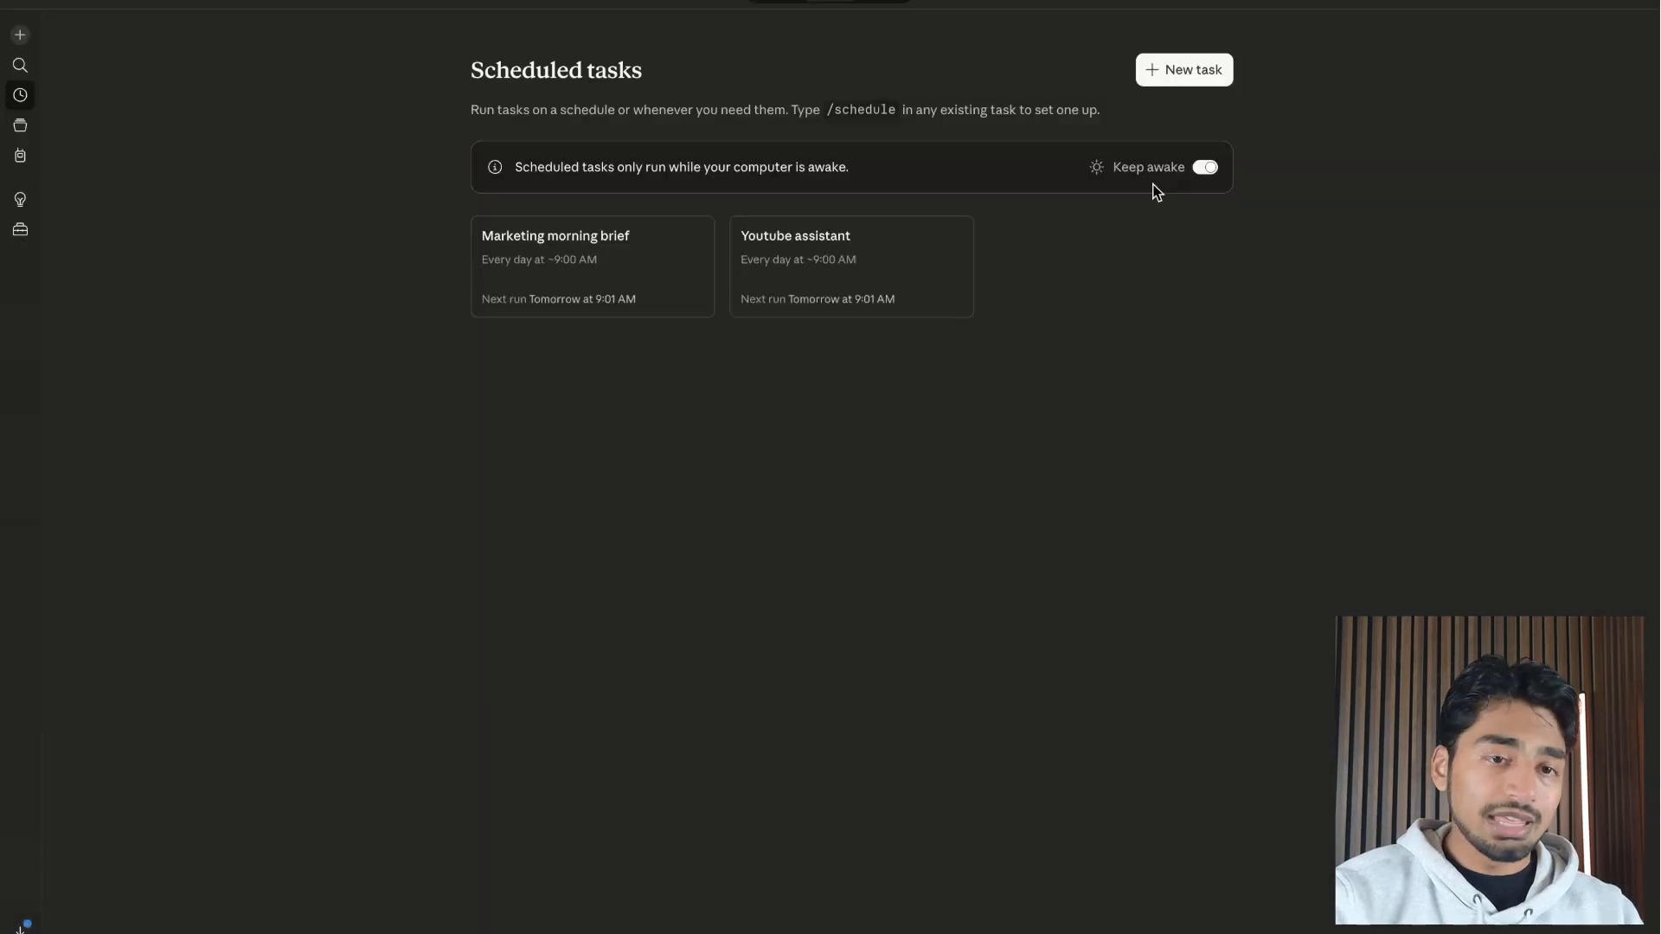
Review the Marketing morning brief scheduled task and open its run from today at 5:22 PM
click(564, 292)
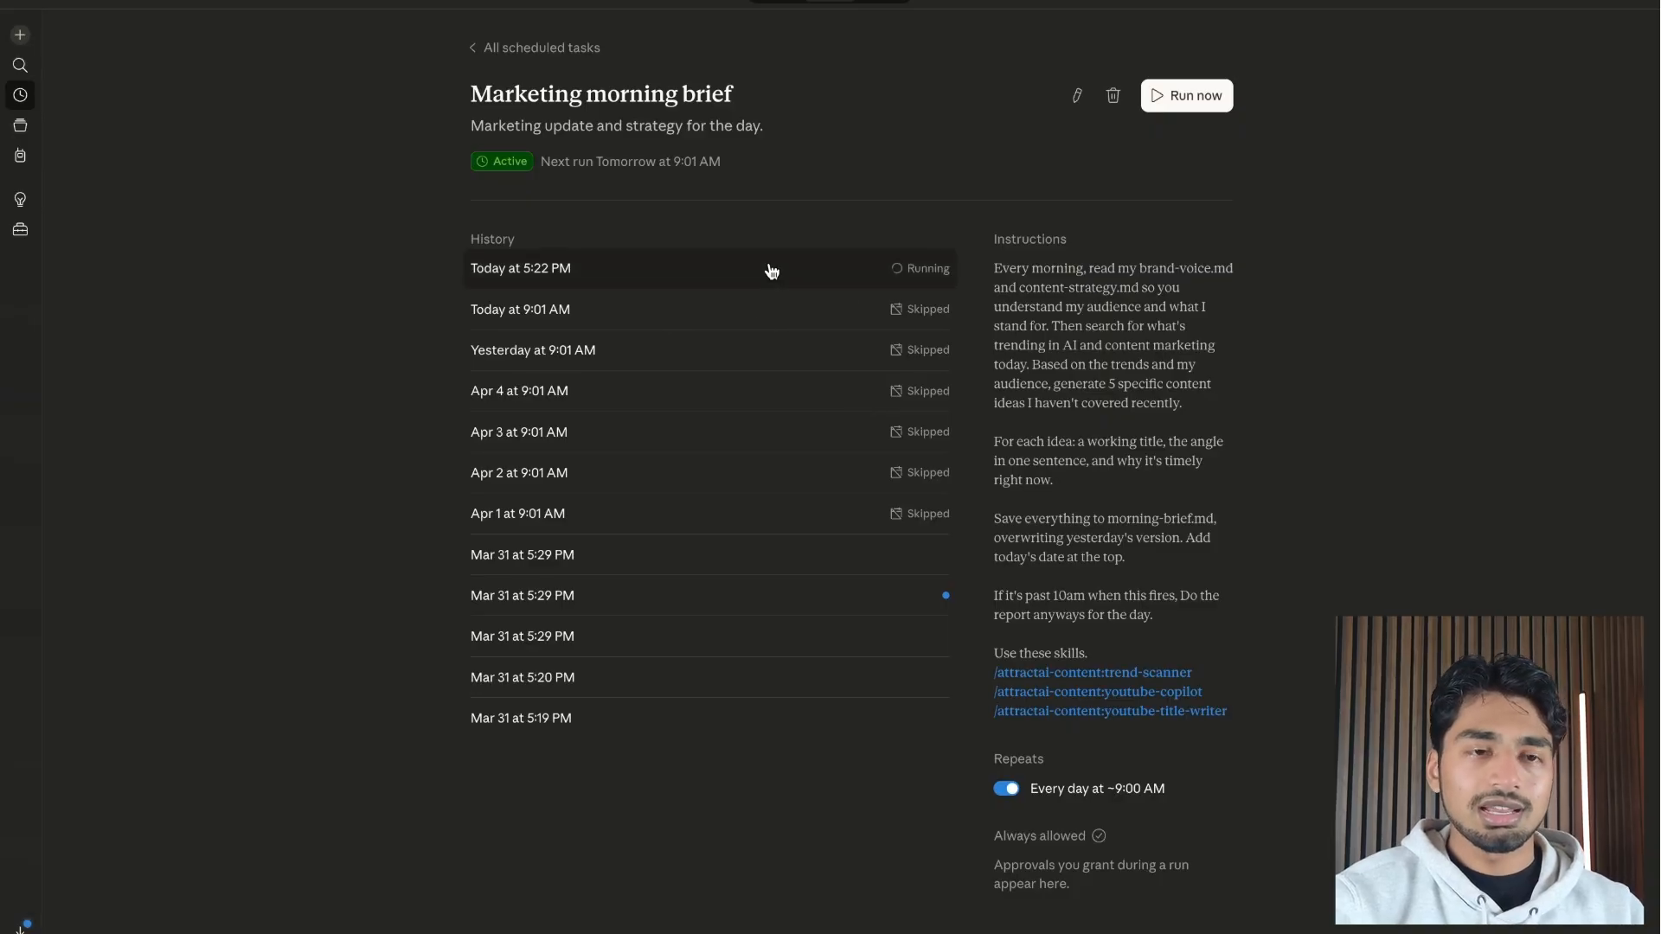
click(528, 50)
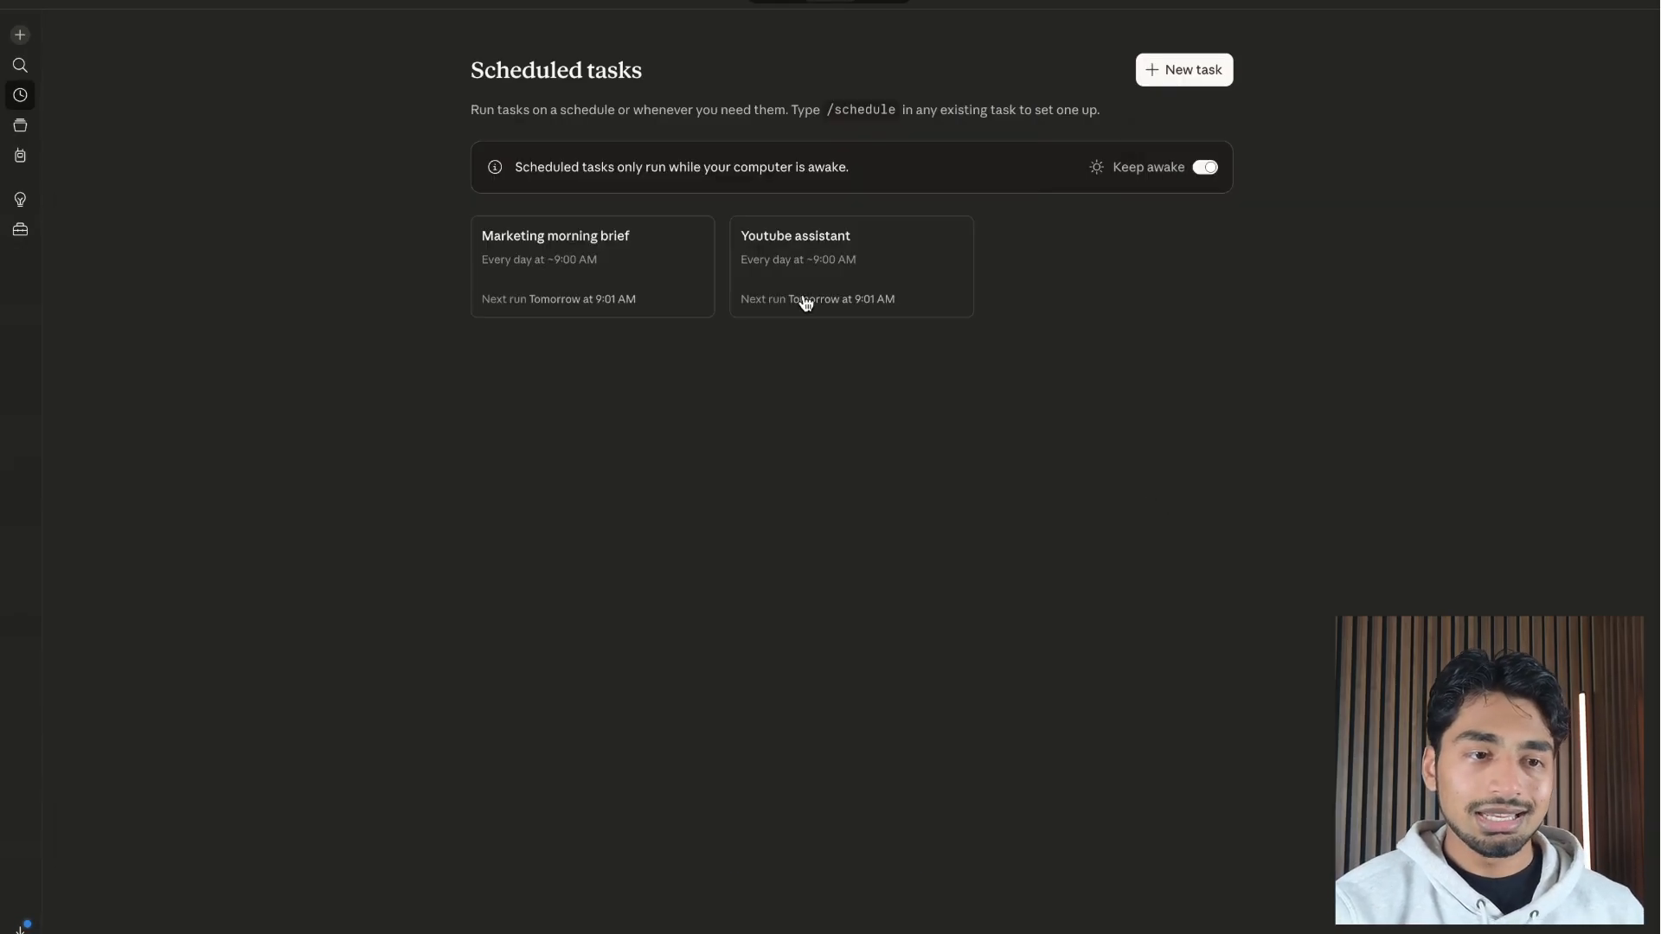
click(645, 285)
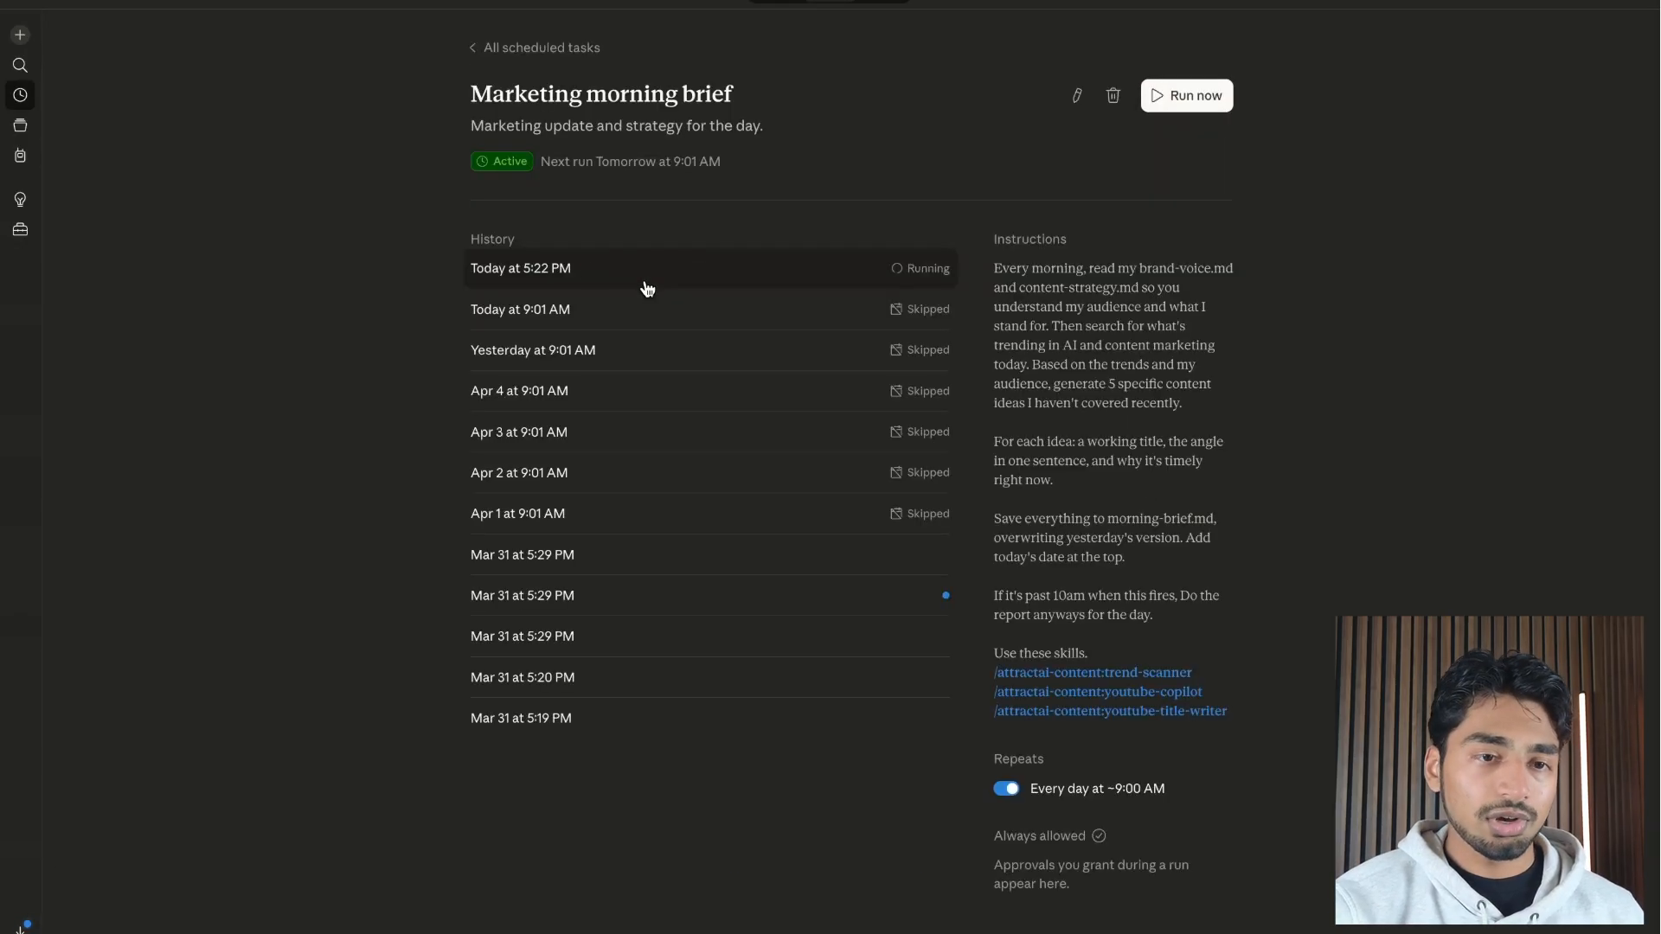
click(903, 268)
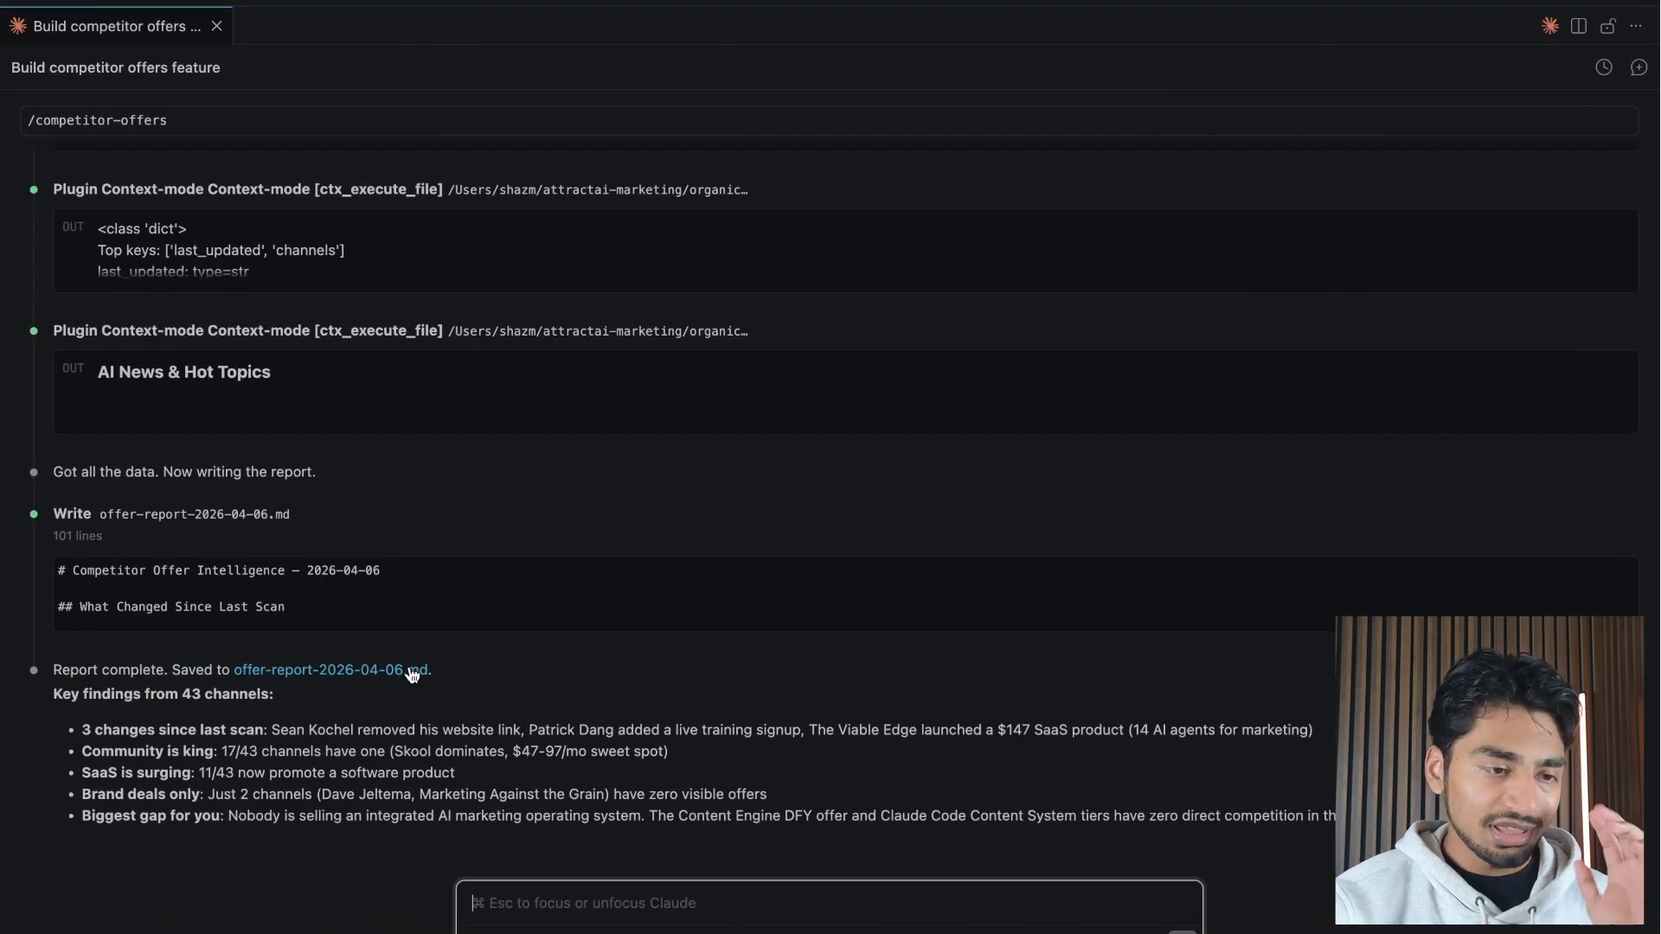
Switch to the Claude Code session, open offer-report-2026-04-06.md as a Markdown preview, and examine the changes since the last scan
click(412, 673)
right_click(381, 26)
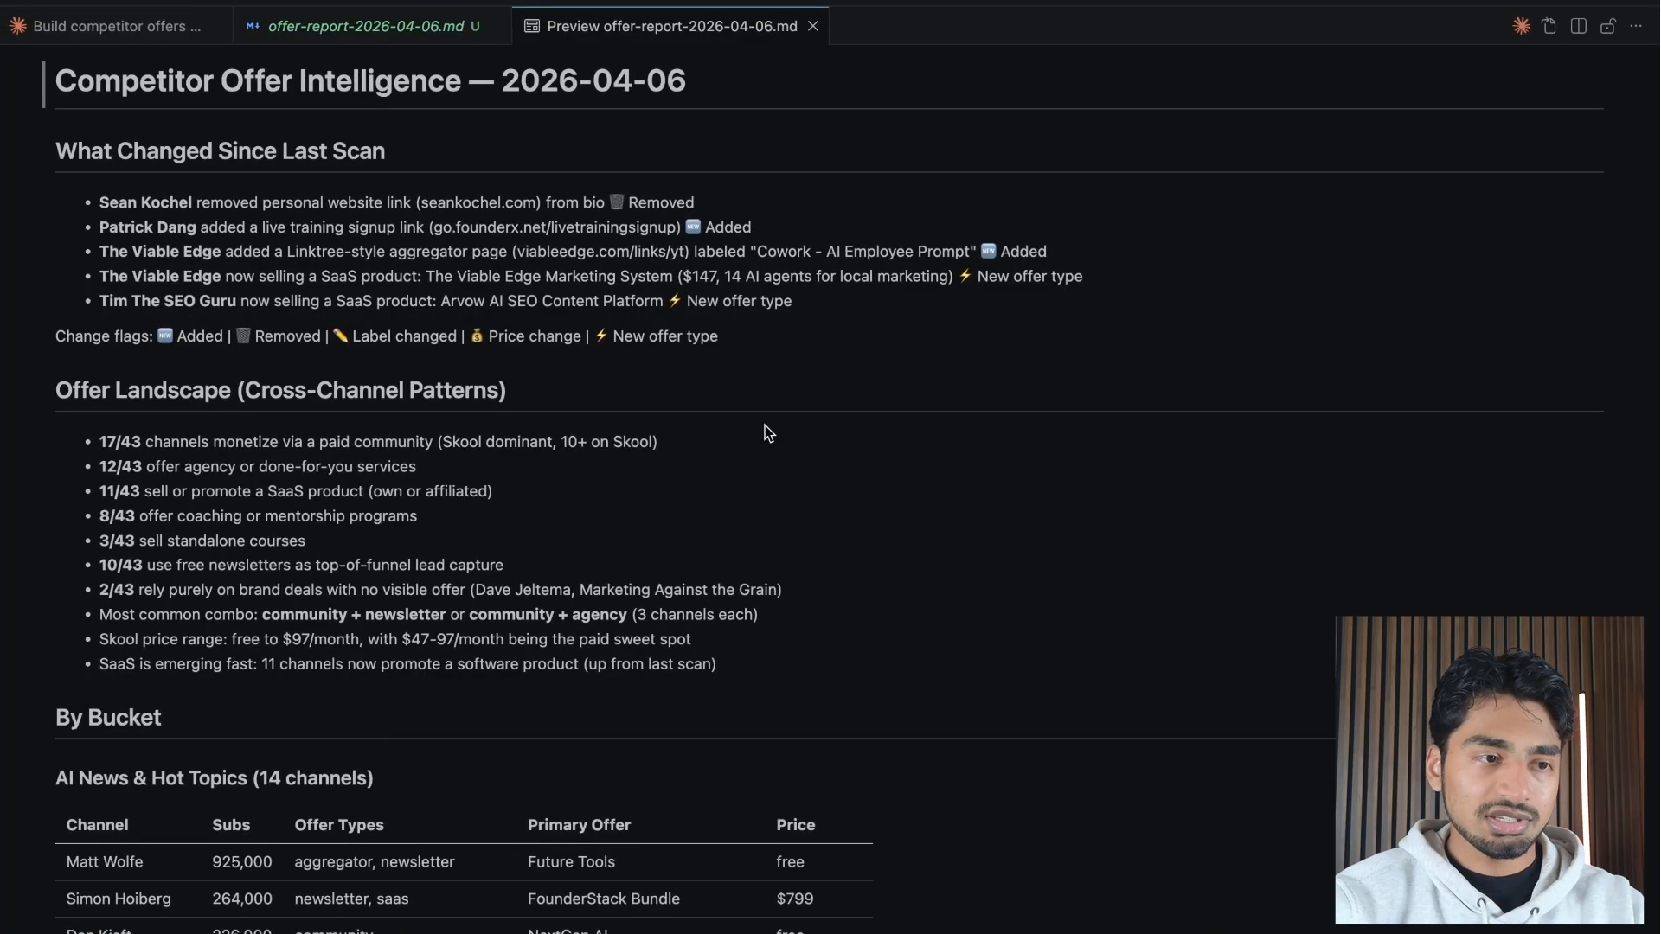
drag(99, 201, 157, 227)
click(364, 223)
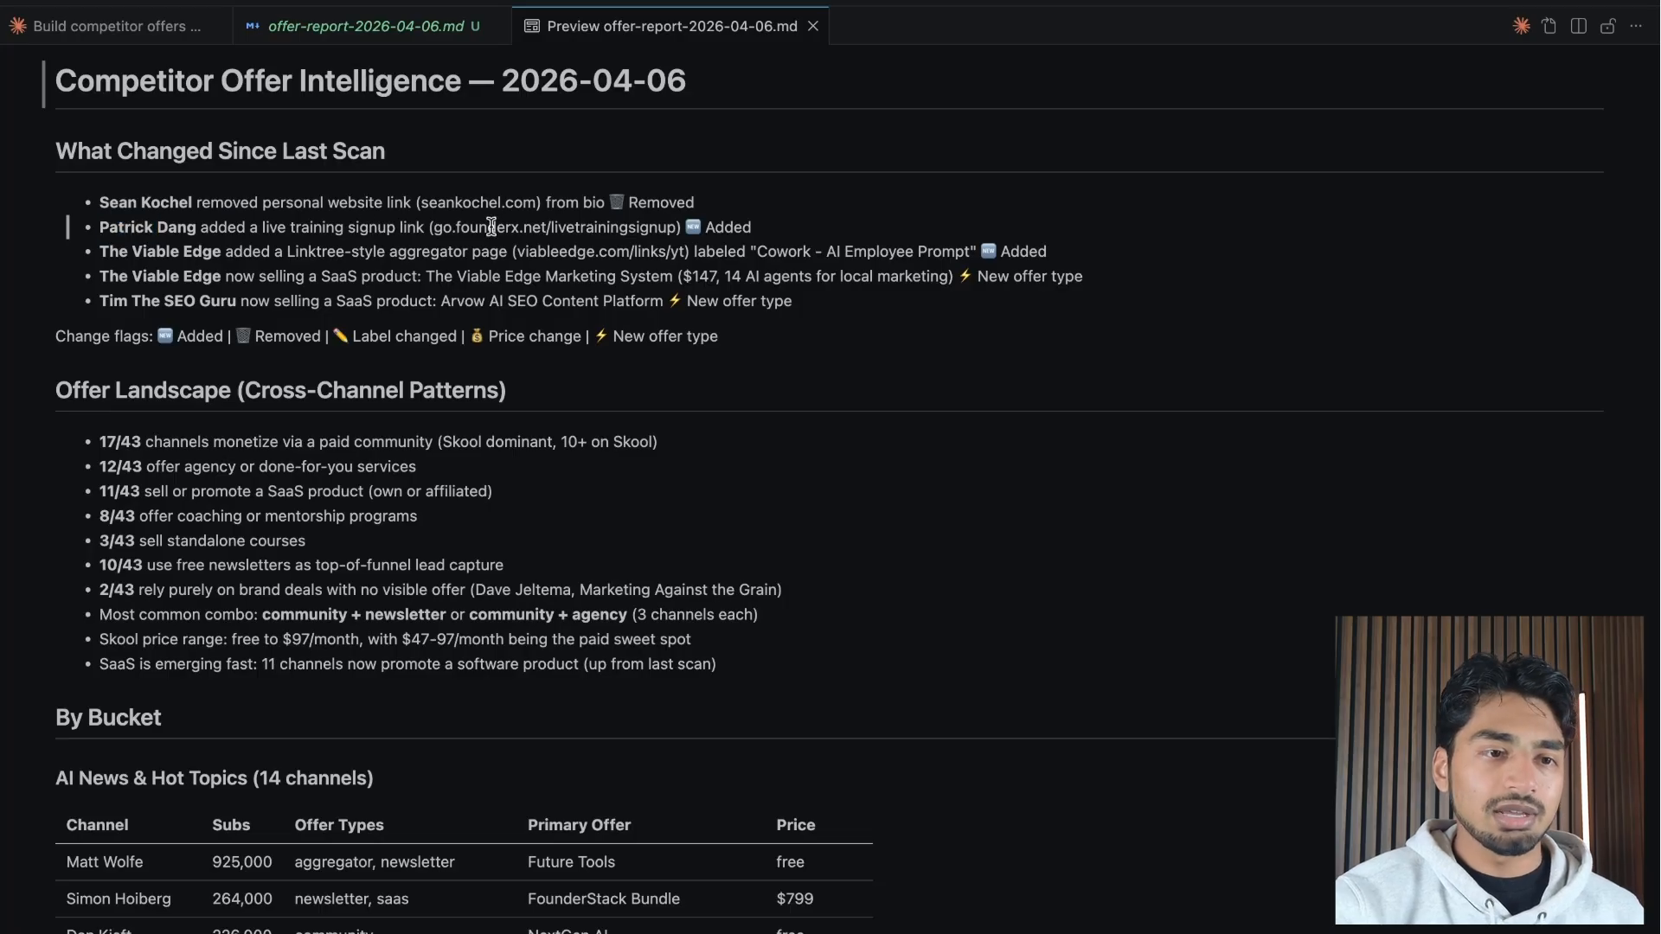
drag(434, 227, 769, 222)
click(725, 246)
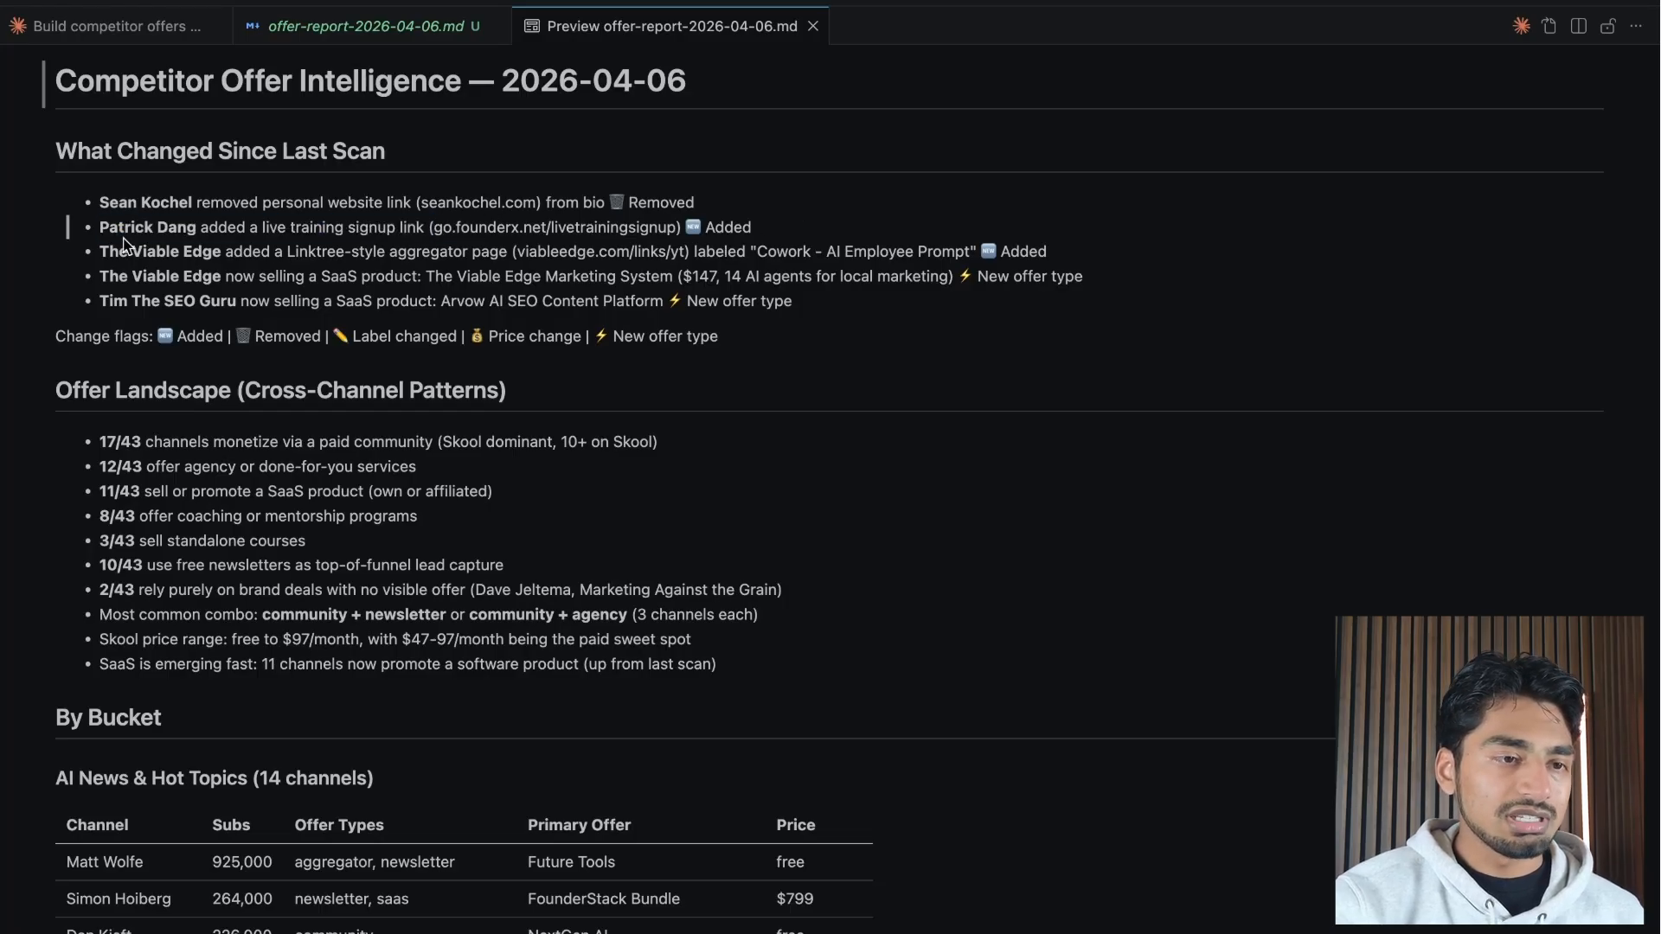
double_click(329, 276)
click(275, 330)
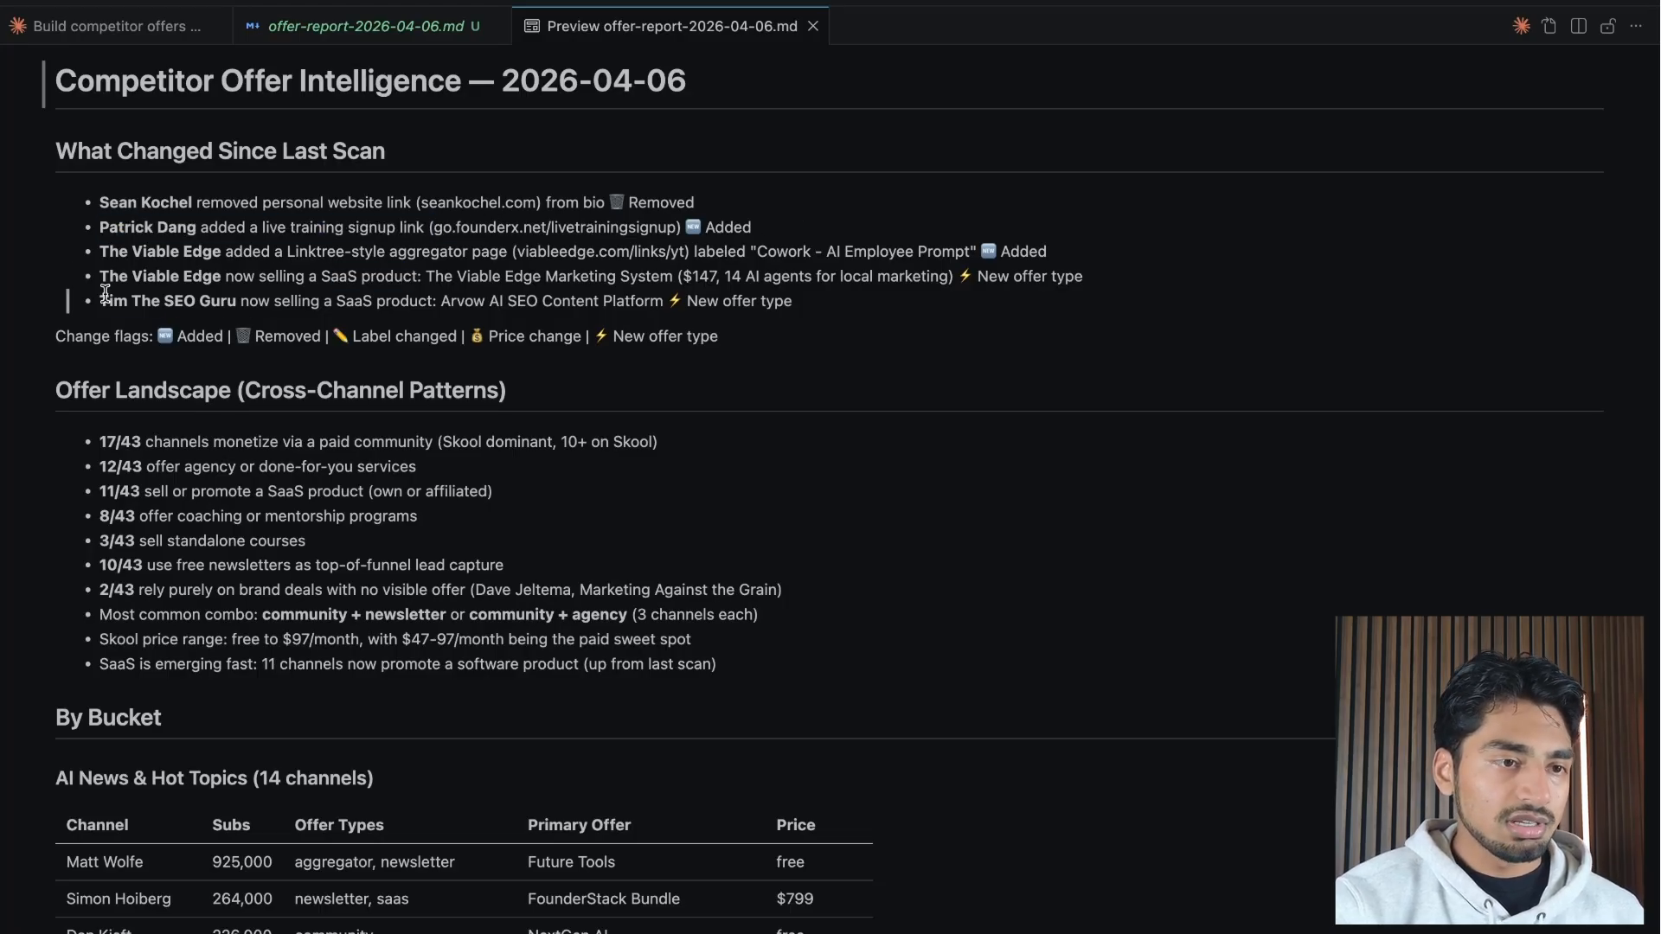
drag(107, 294, 221, 299)
click(332, 296)
drag(439, 298, 651, 299)
click(646, 298)
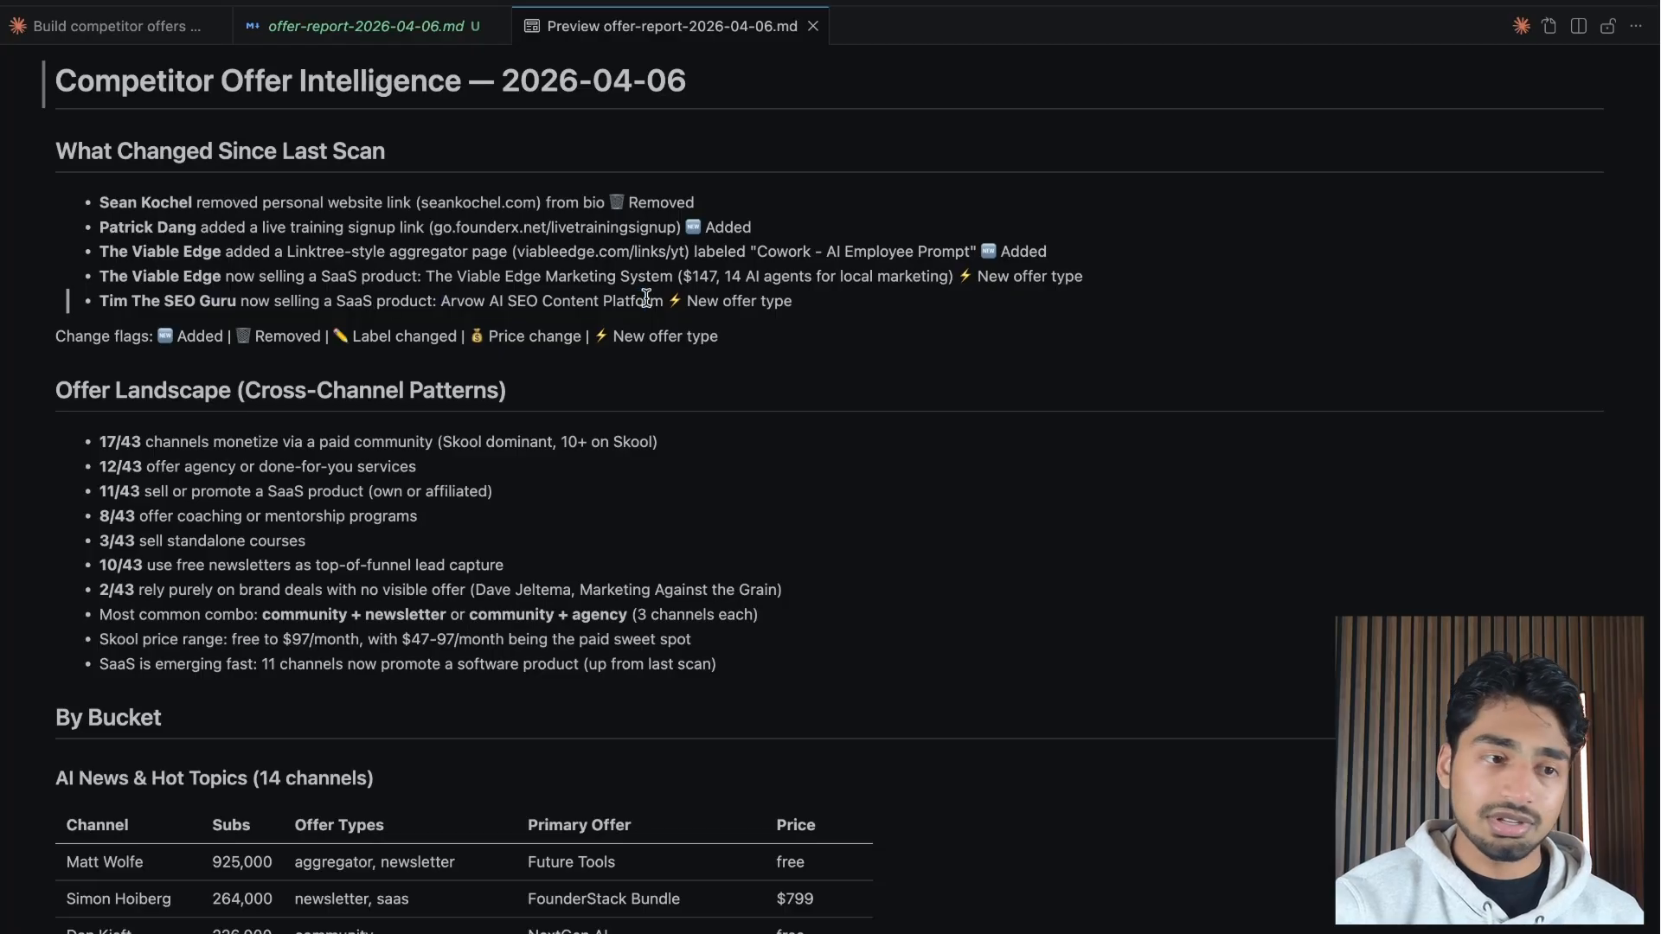
Examine the Offer Landscape section of the competitor report
click(109, 443)
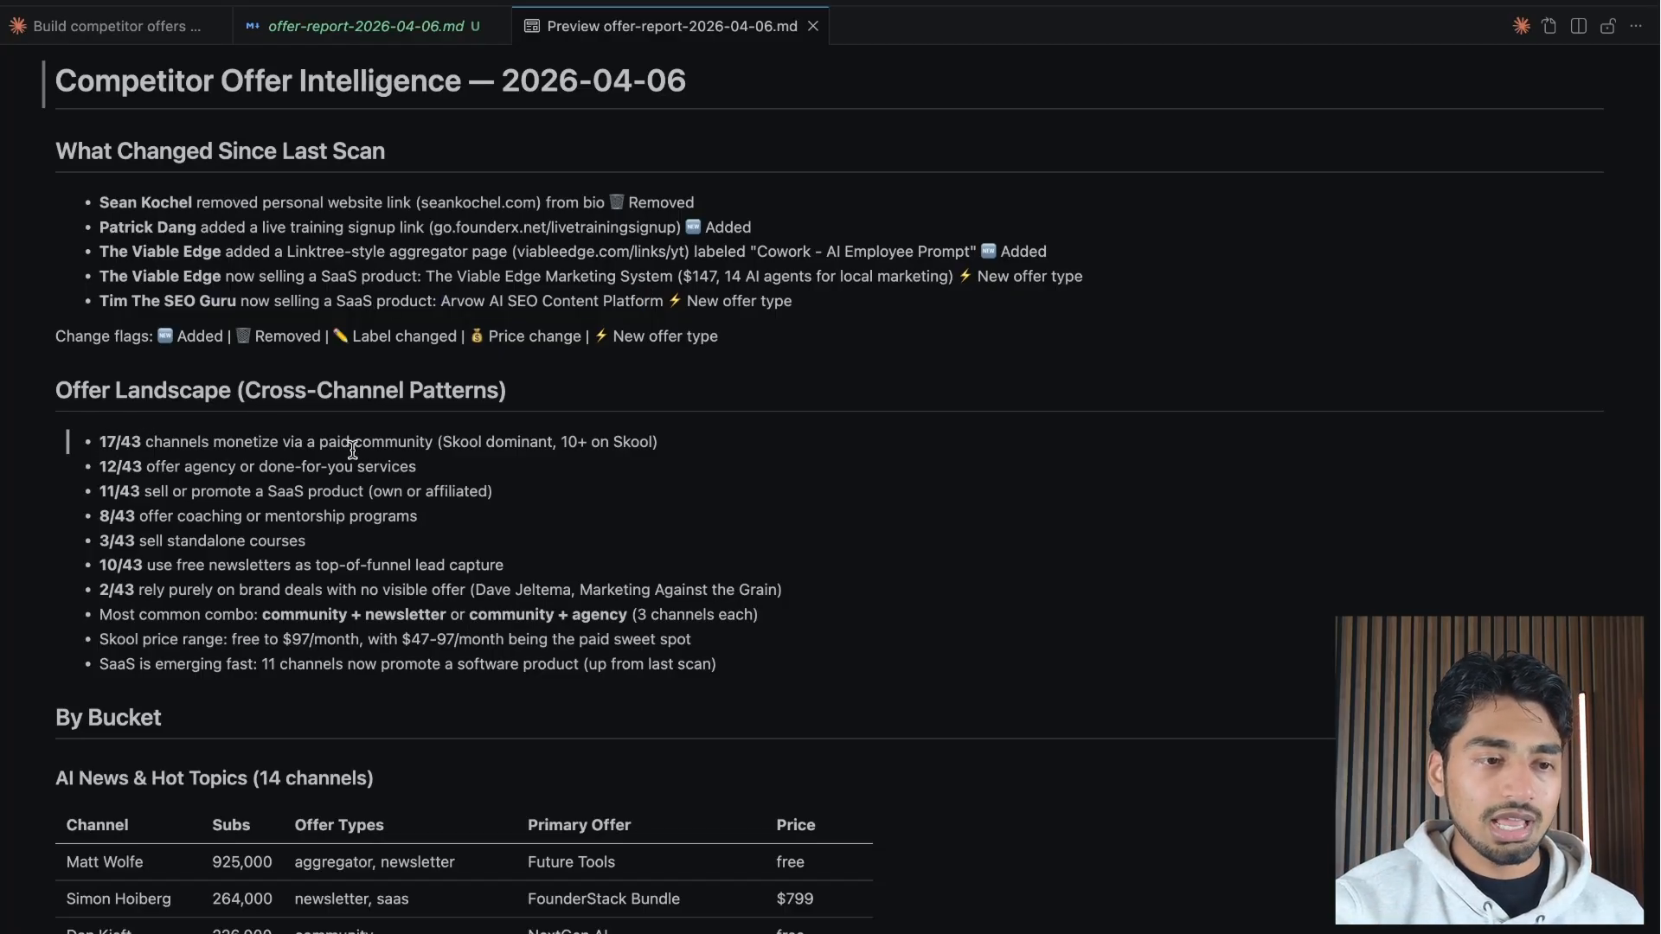
scroll(294, 476, down, 20)
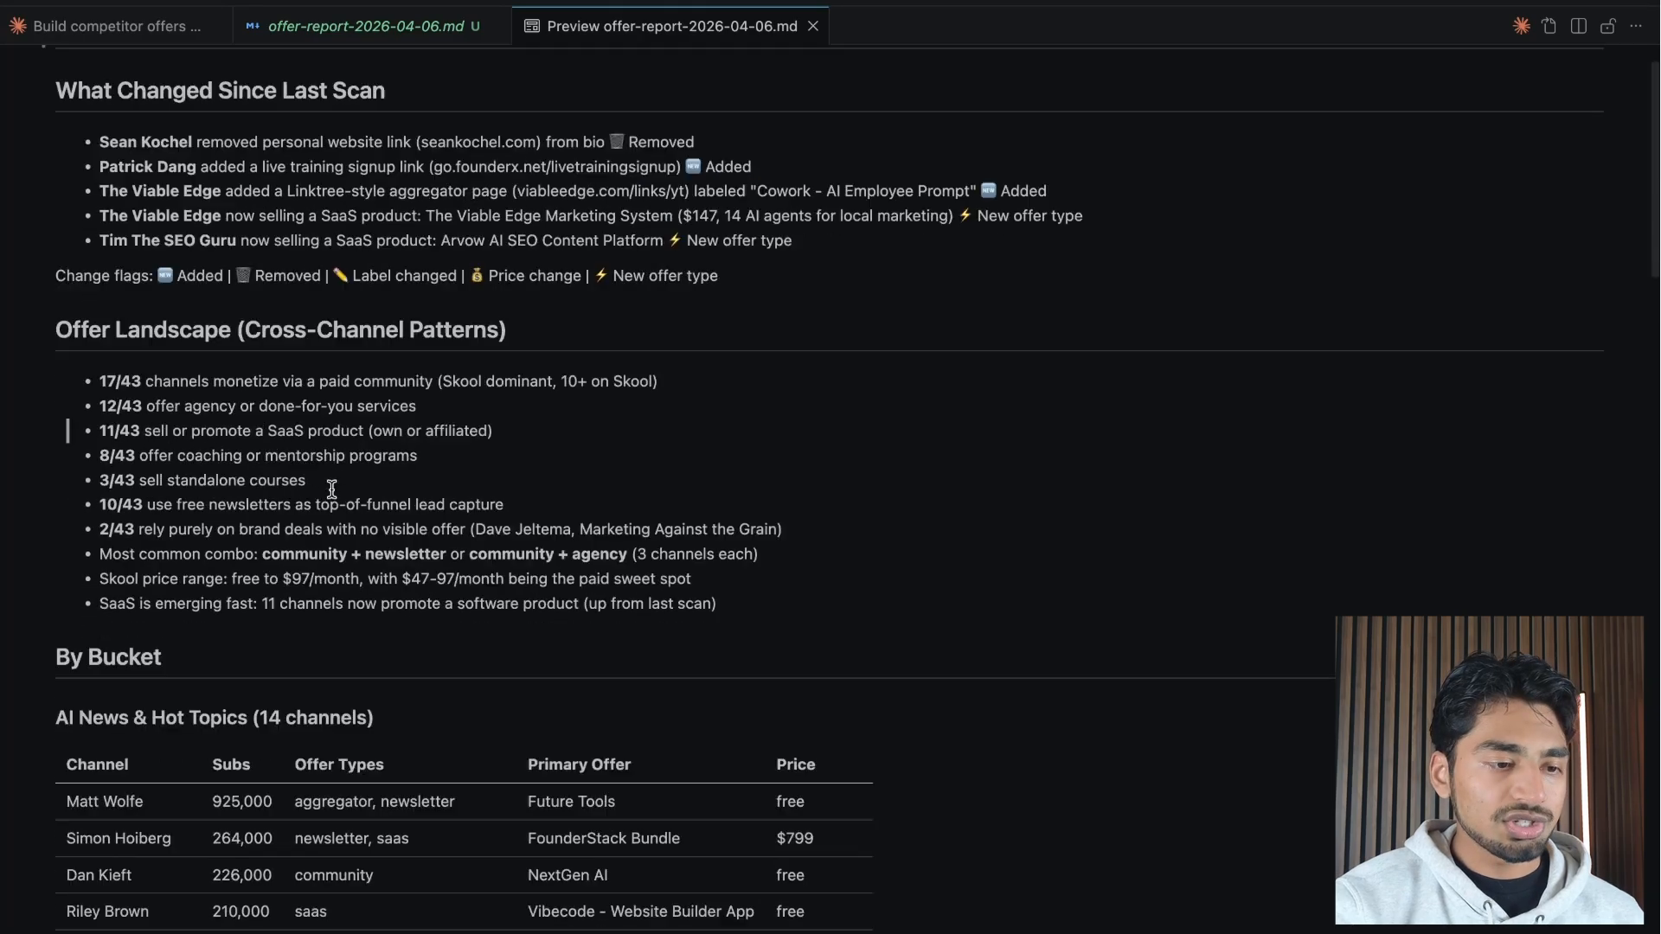
scroll(332, 490, up, 20)
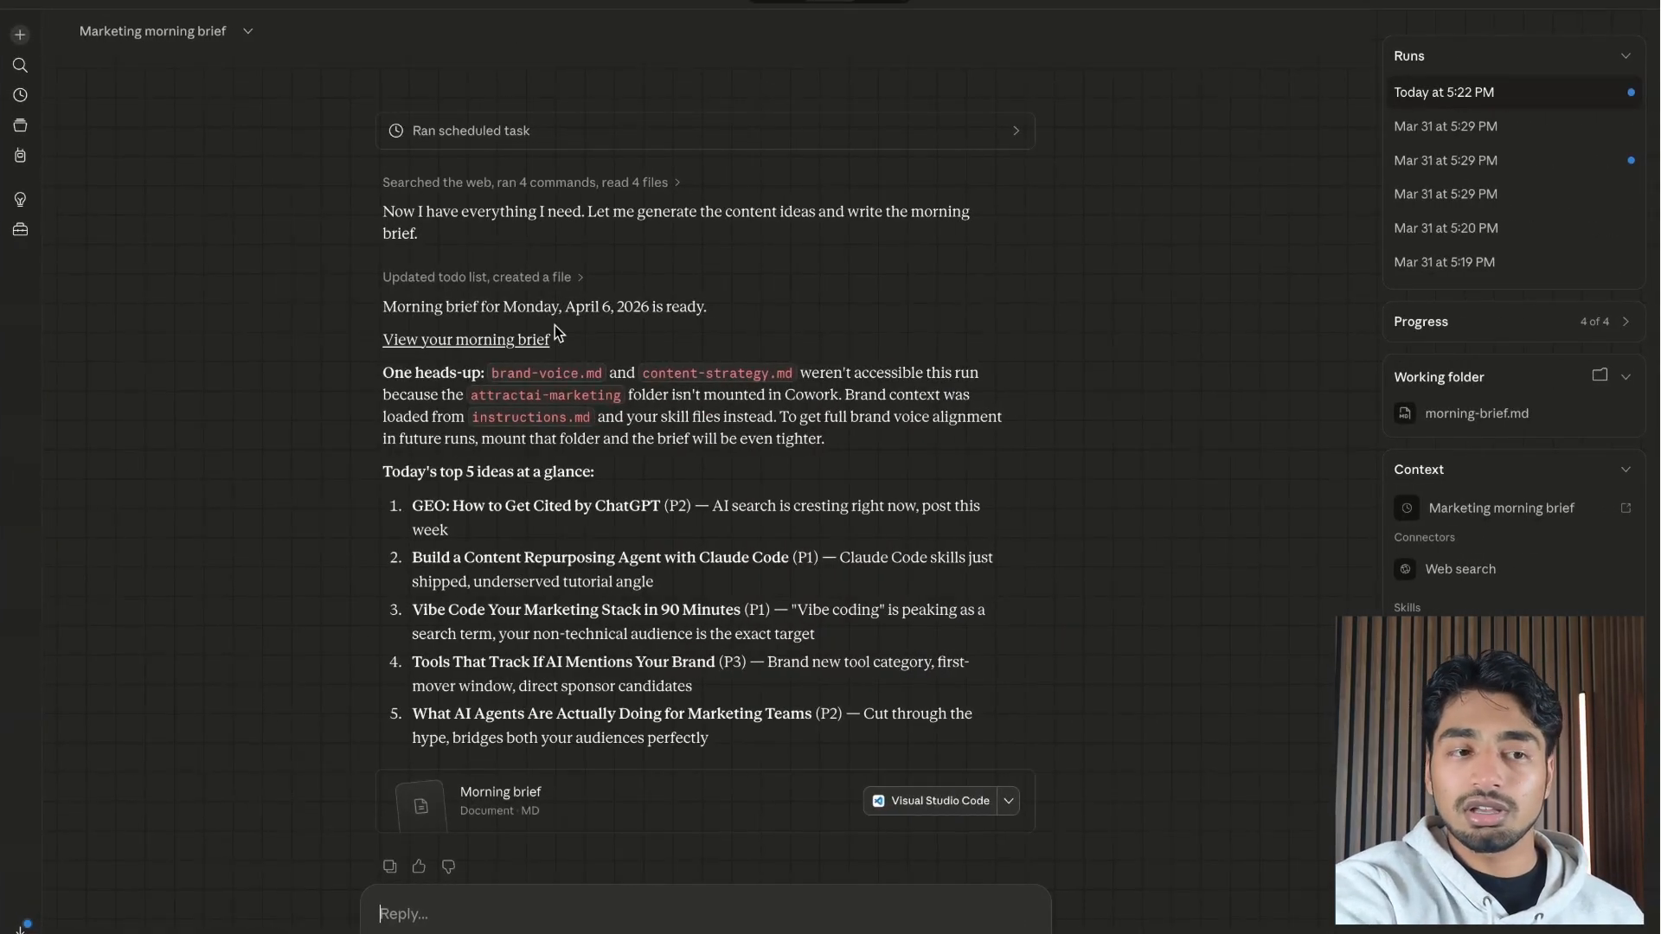
In the Marketing morning brief run in Claude, open the Morning brief document, review its video ideas and Watch List, and close it
click(554, 805)
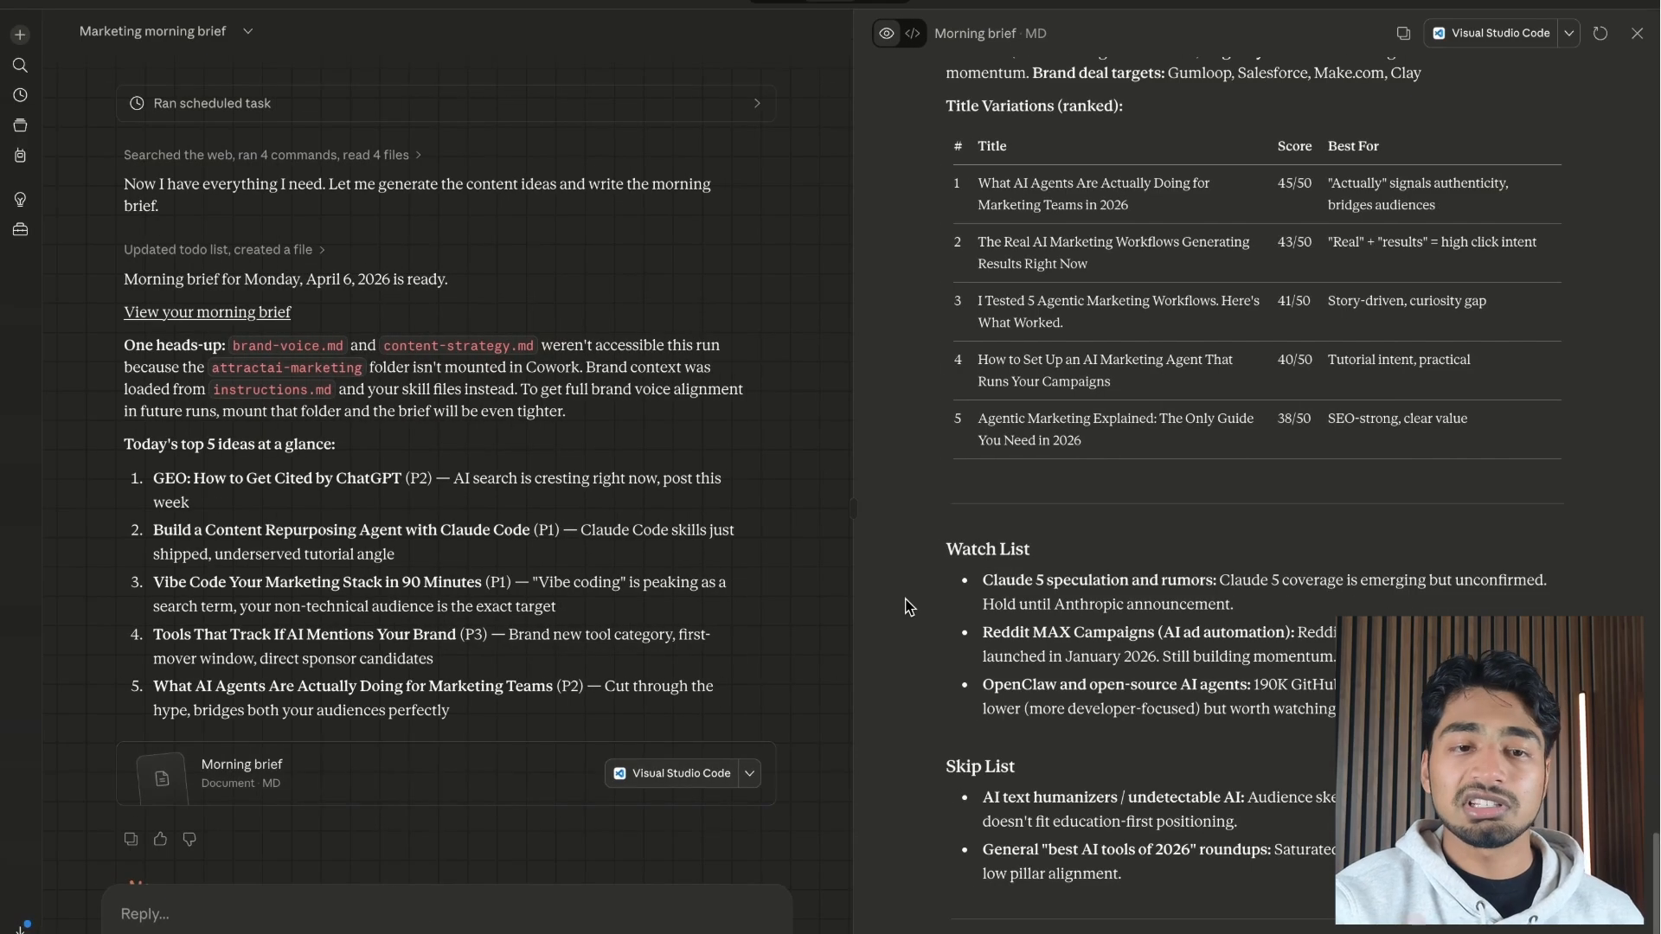
scroll(1291, 538, up, 15)
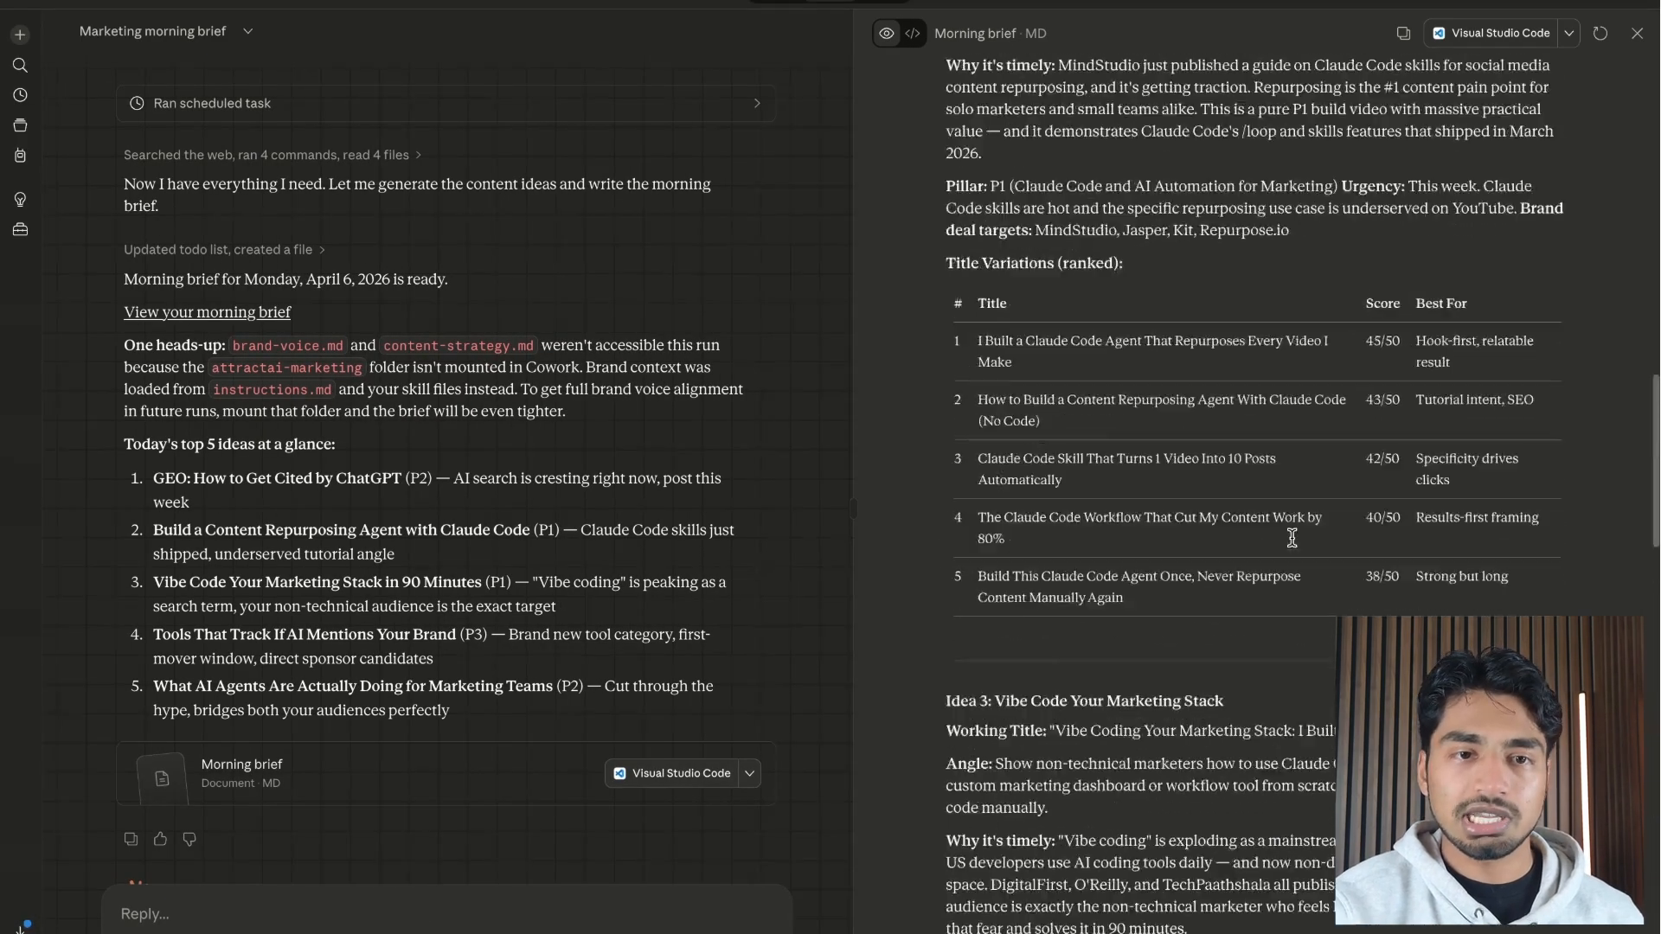
scroll(1292, 538, up, 15)
scroll(1194, 510, down, 10)
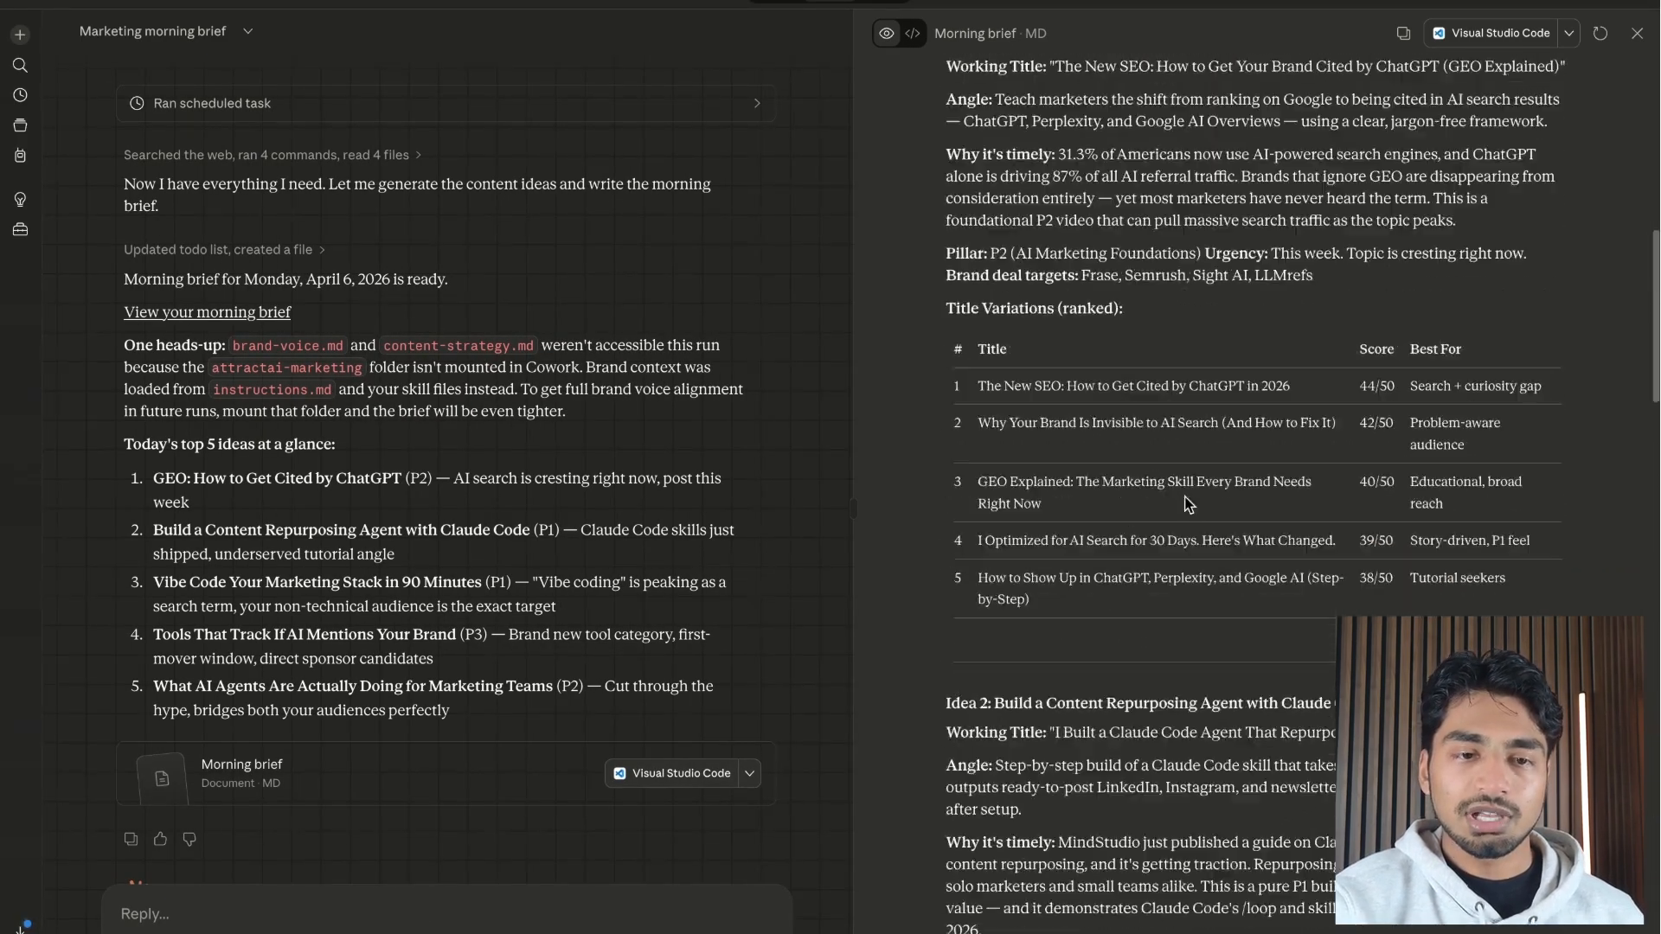
scroll(1188, 504, down, 15)
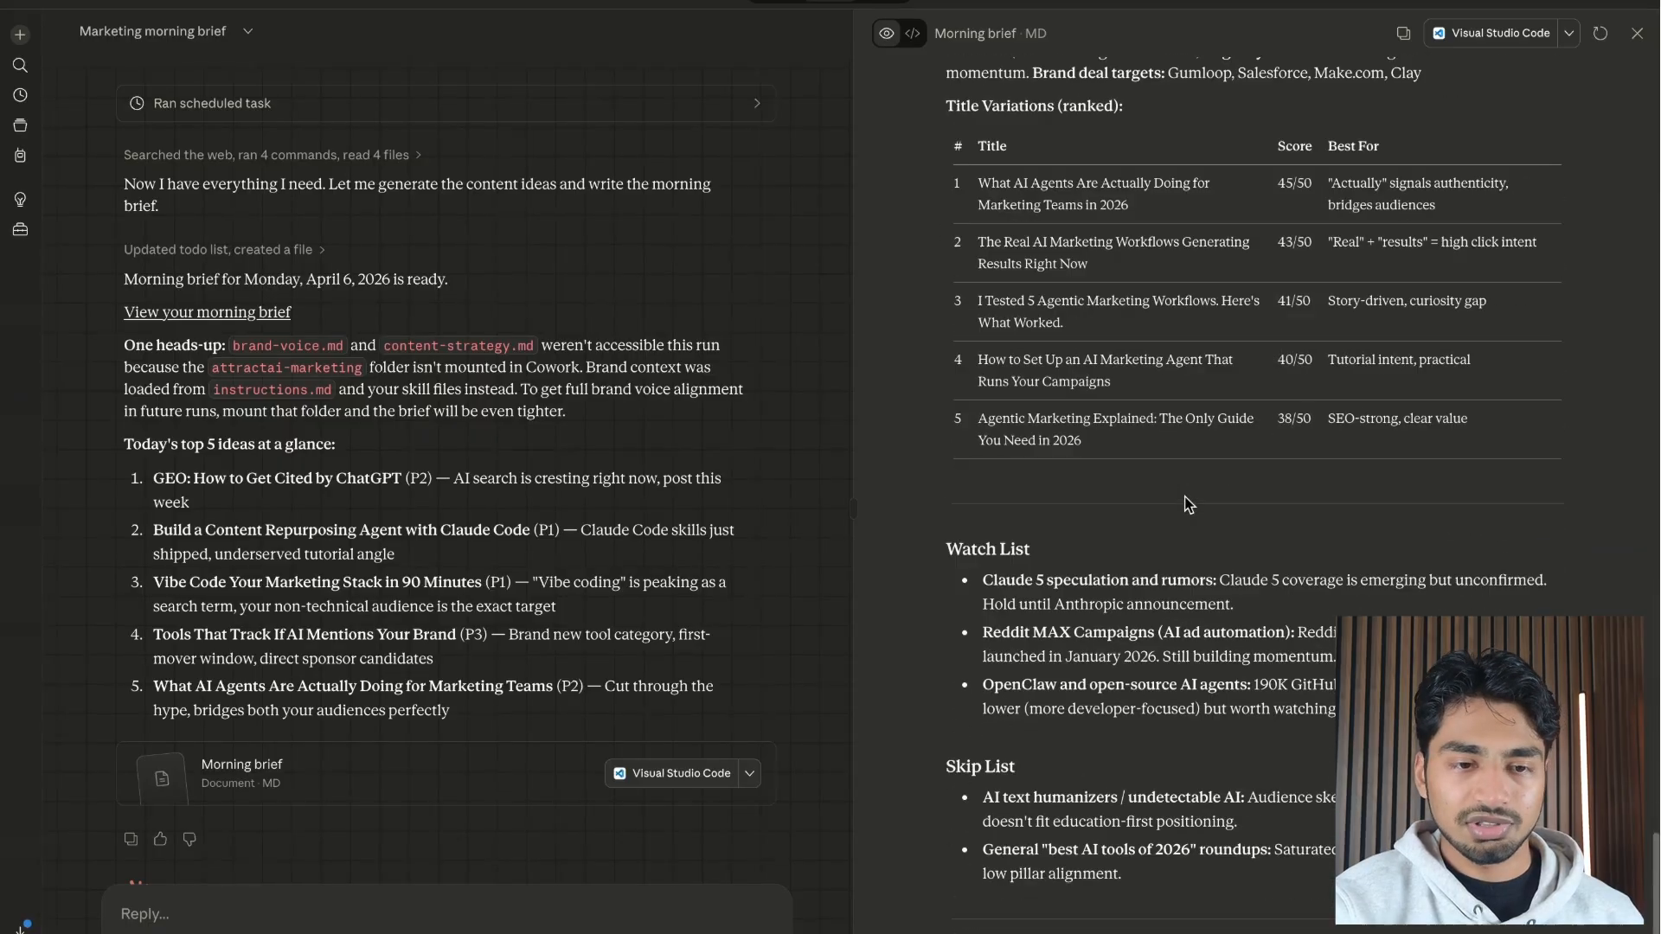
drag(985, 575, 1401, 713)
click(1401, 713)
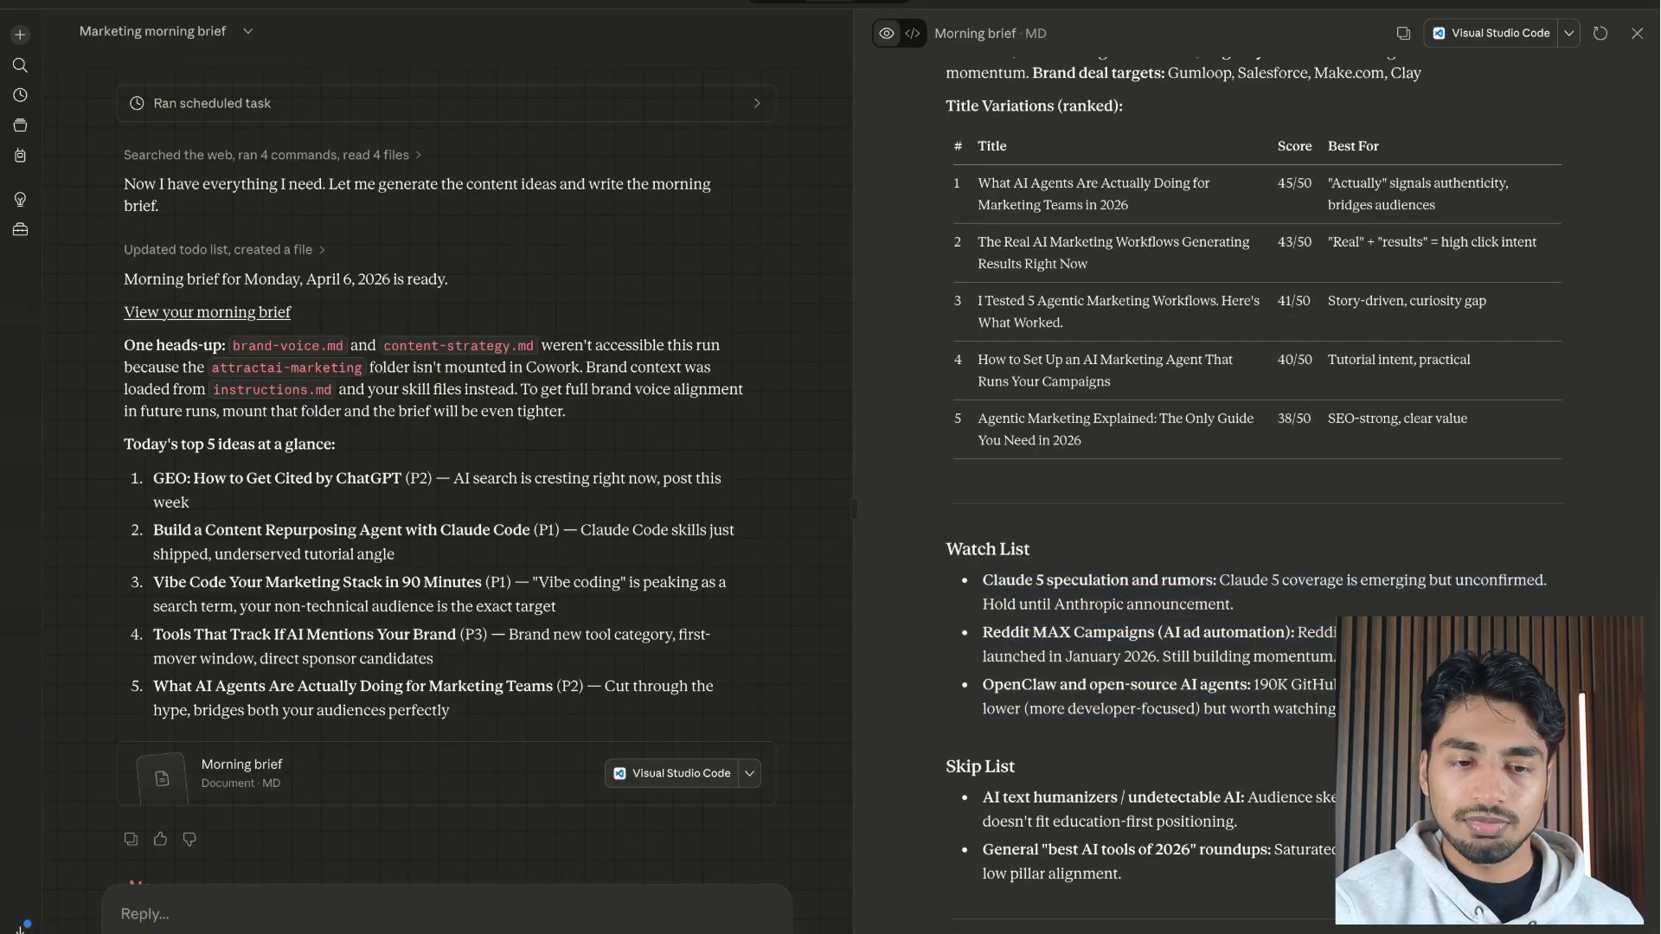
scroll(1255, 493, up, 10)
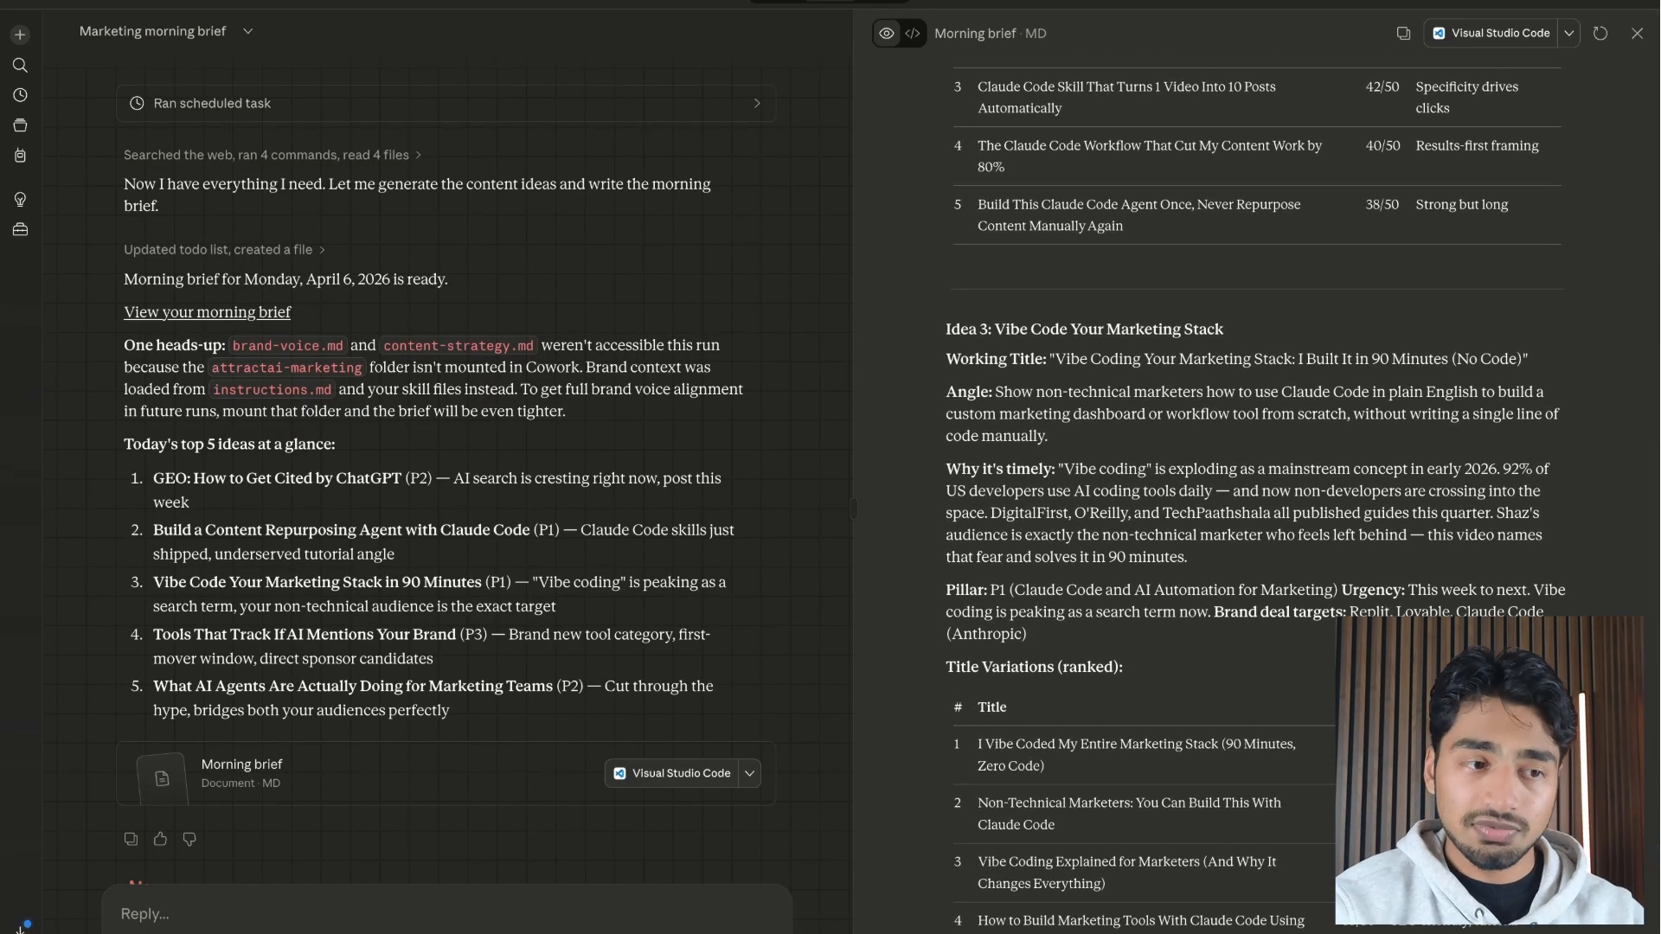
click(1637, 33)
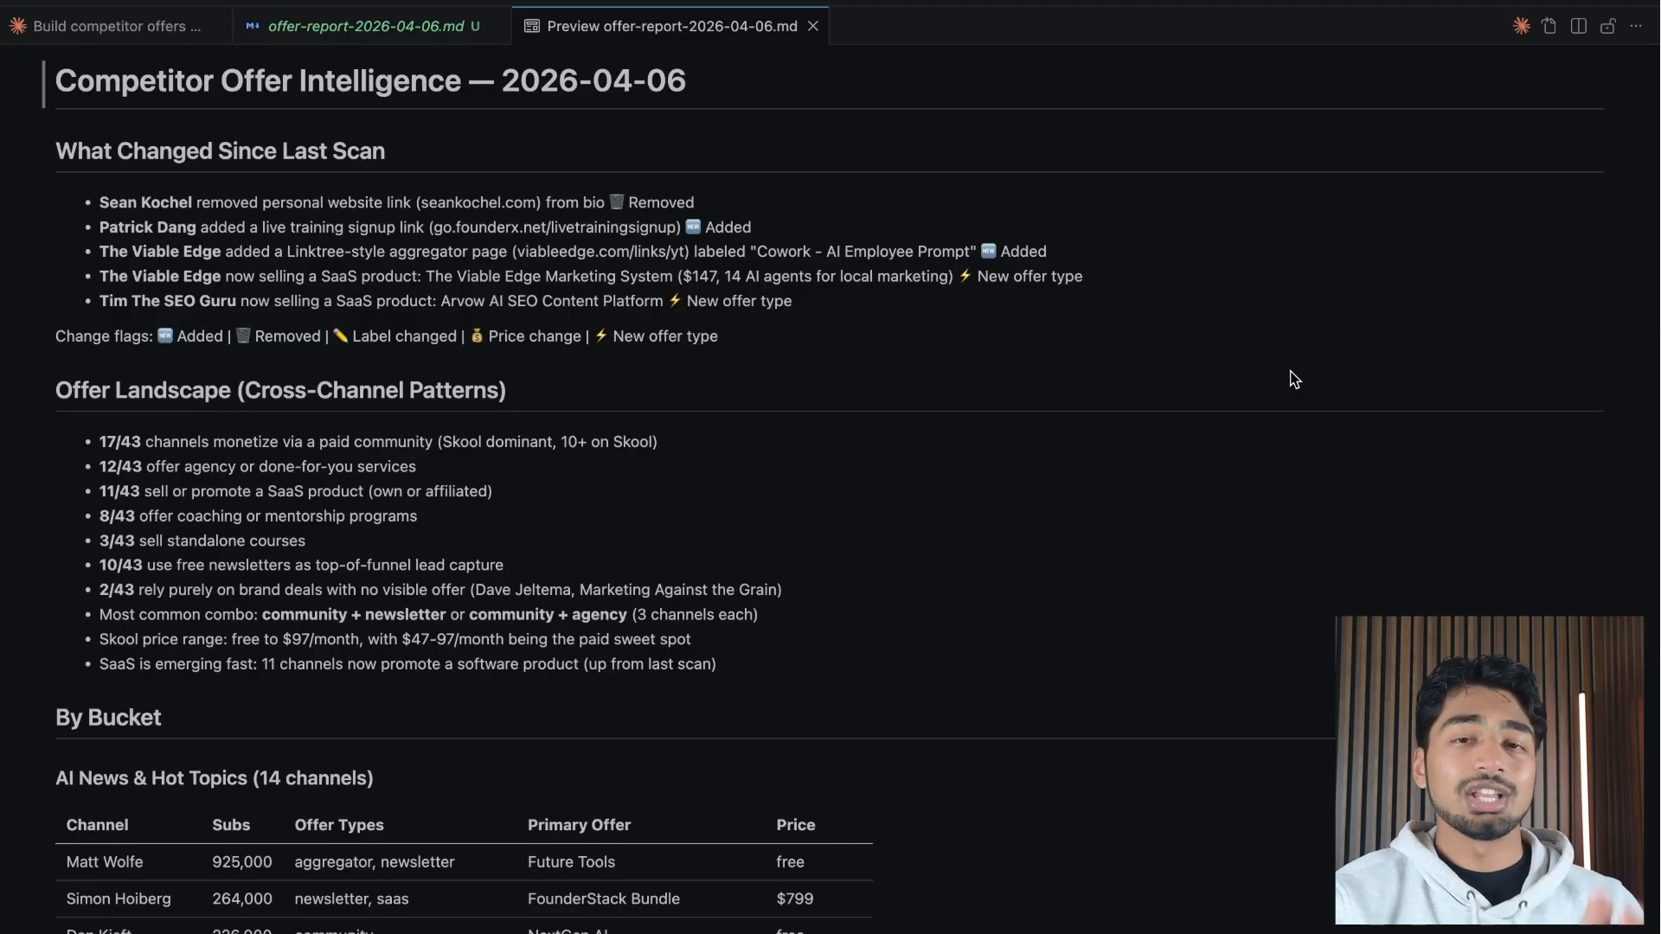
Switch to the browser presentation and go from the "Know the Landscape" slide to the Part 2 "Building" slide
key(ctrl+Right)
drag(506, 424, 1015, 398)
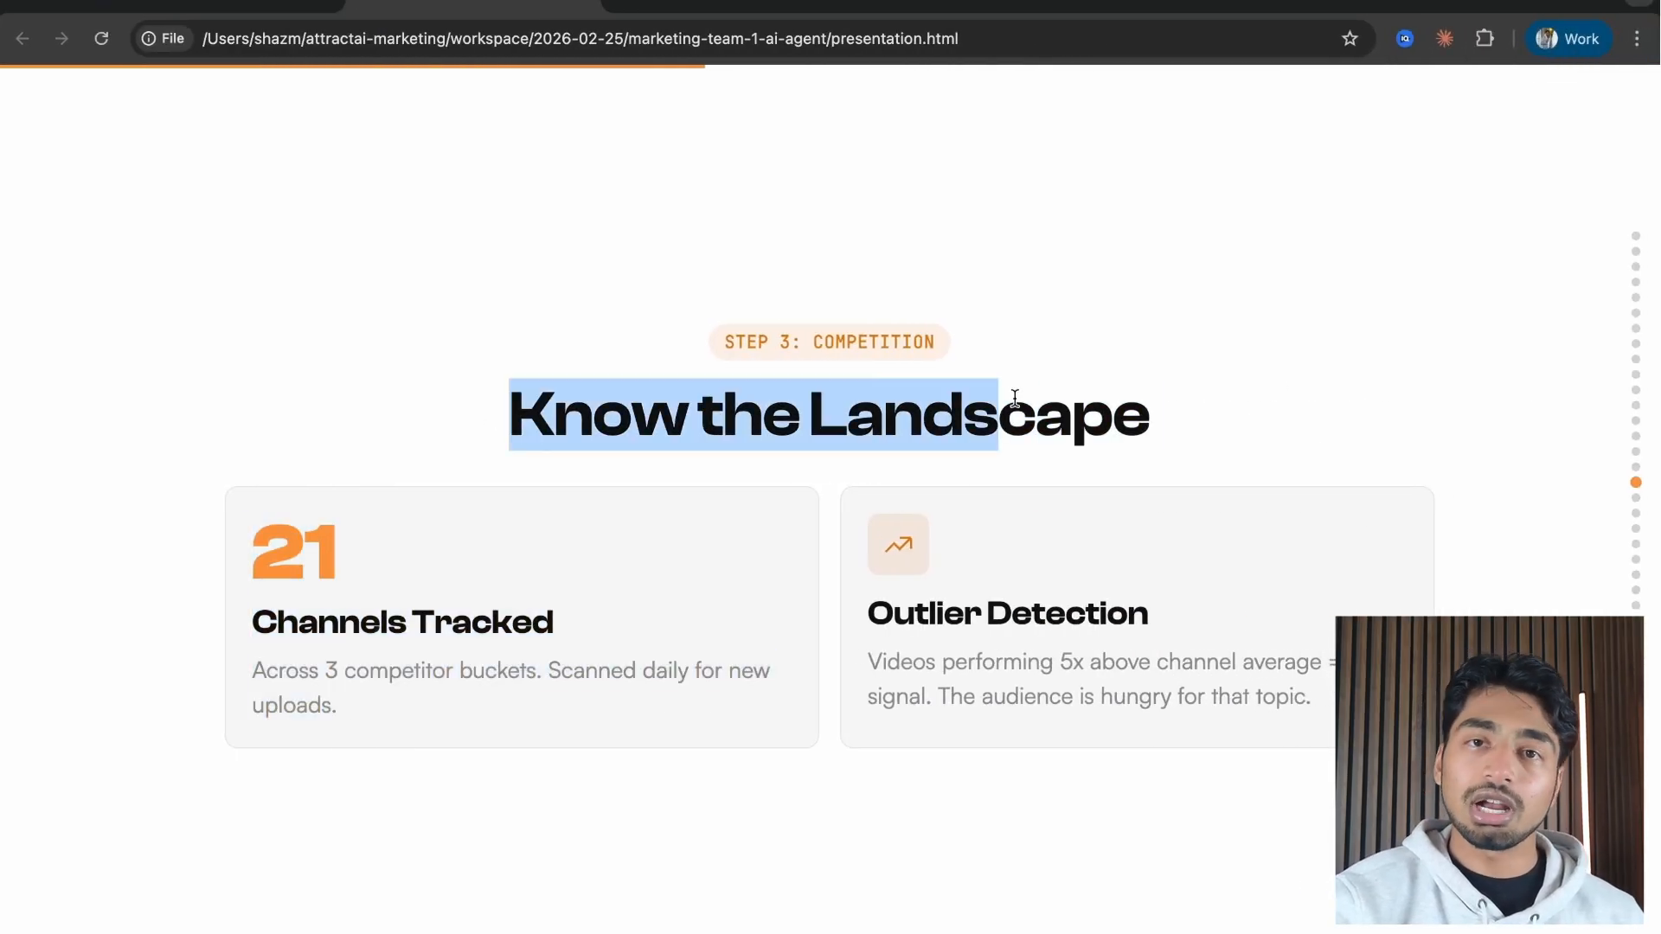
scroll(675, 287, down, 3)
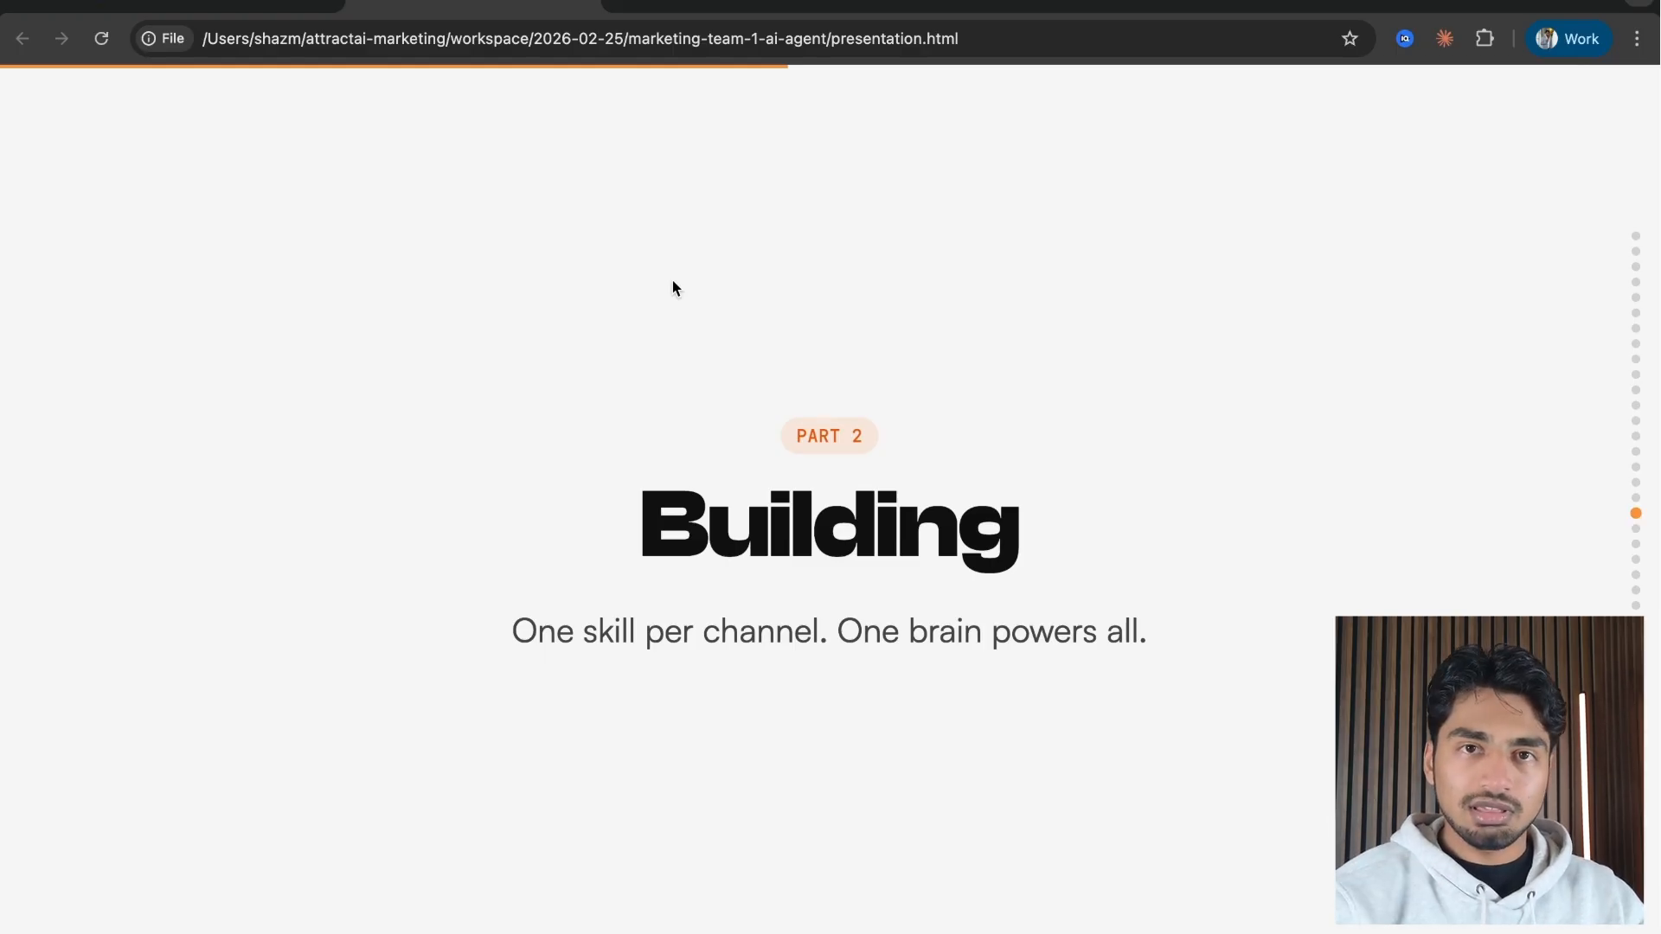
mouse_move(600, 845)
mouse_down()
mouse_move(600, 640)
mouse_move(916, 646)
mouse_move(752, 670)
mouse_up()
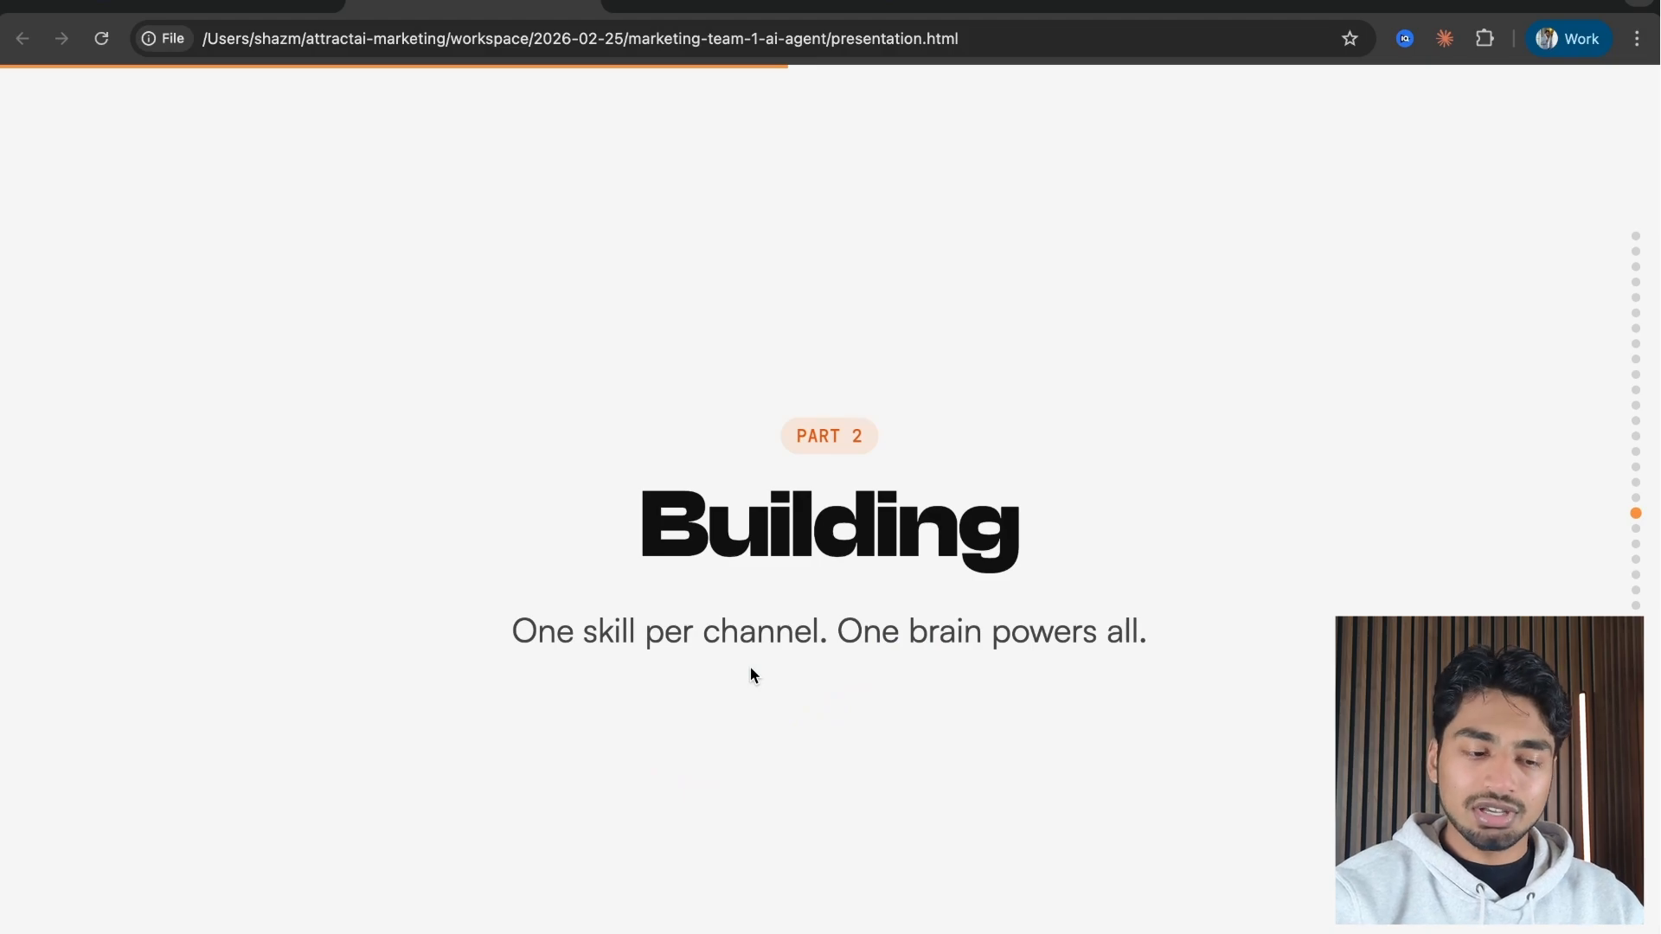
Open the whiteboard and sketch a Knowledge Base box with arrows feeding in from Live Data and Comp. boxes
key(w)
mouse_move(629, 57)
mouse_down()
mouse_move(756, 181)
mouse_move(1298, 52)
mouse_move(1216, 138)
mouse_move(1289, 104)
mouse_move(1105, 157)
mouse_up()
click(537, 171)
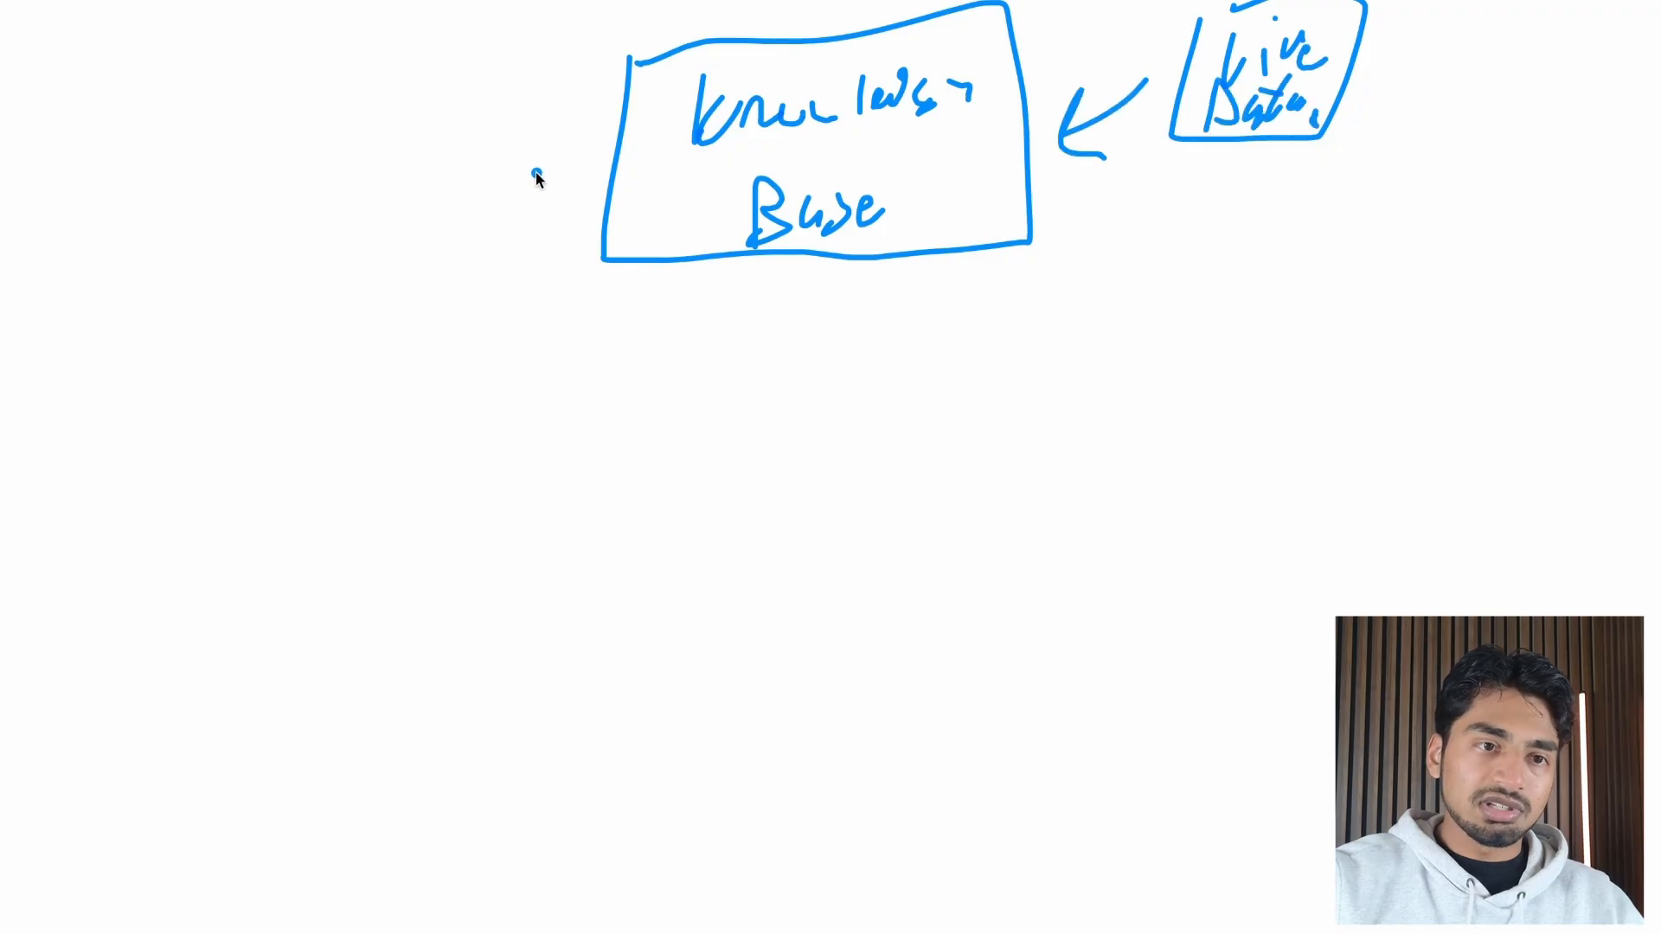
mouse_move(477, 71)
mouse_down()
mouse_move(225, 7)
mouse_move(320, 35)
mouse_move(426, 31)
mouse_move(432, 62)
mouse_move(477, 3)
mouse_up()
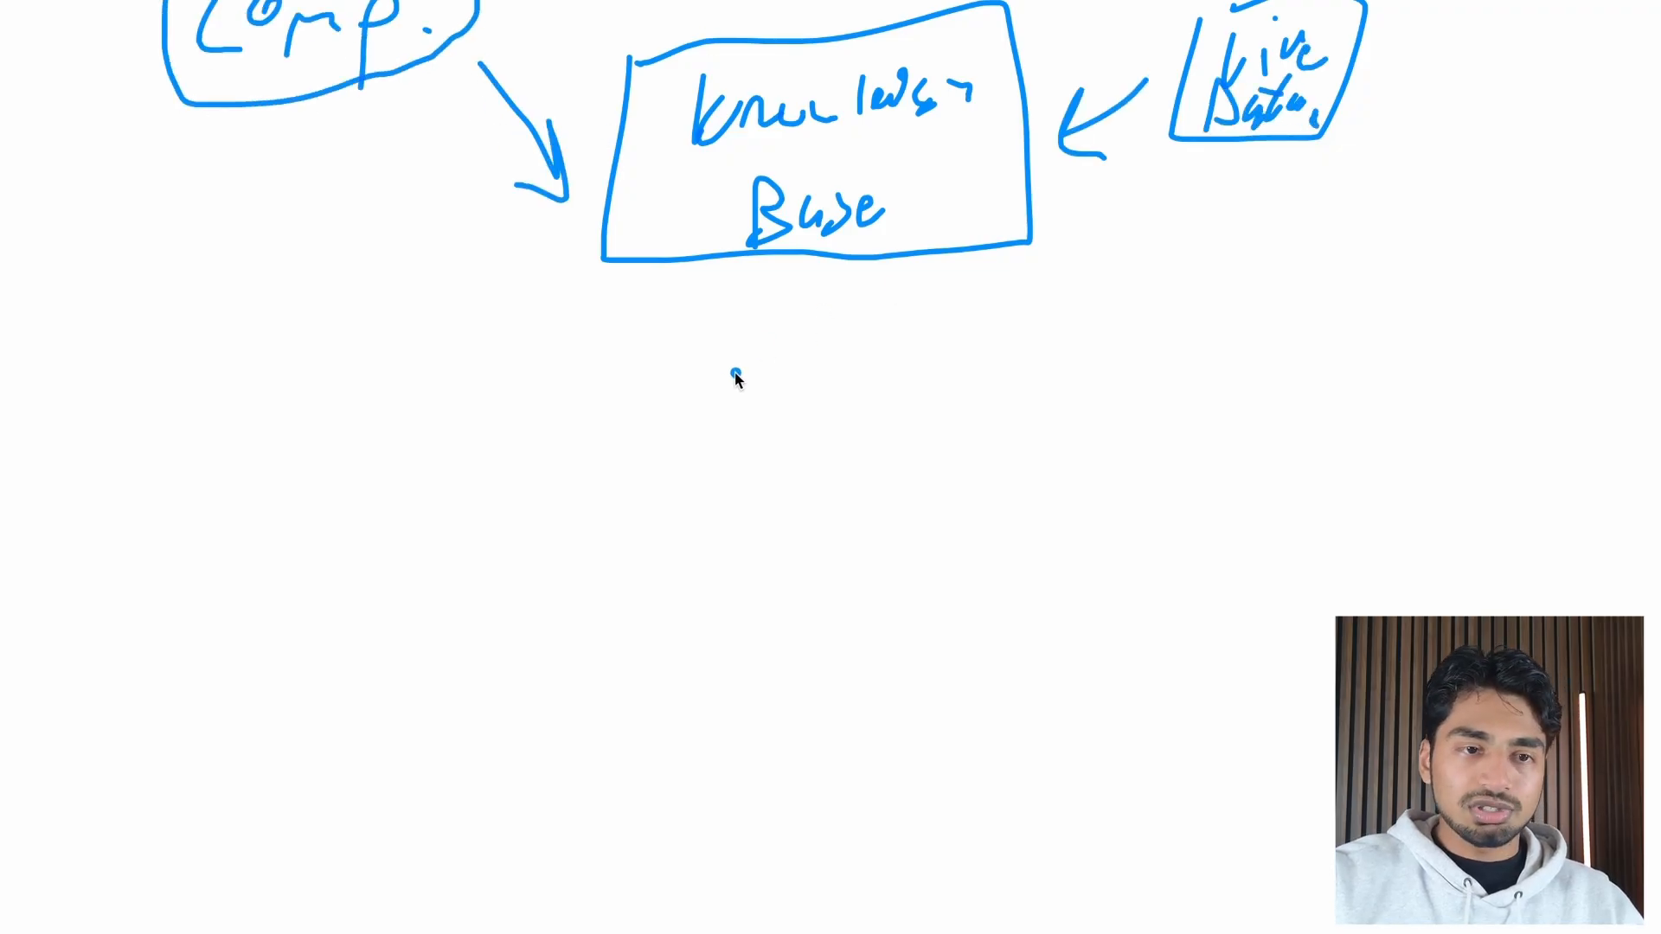
Draw five lines fanning out beneath the Knowledge Base box and hand-letter their ends VSL, YT, IG, CiC and Ads
drag(679, 322, 584, 470)
drag(499, 510, 517, 582)
drag(558, 544, 598, 543)
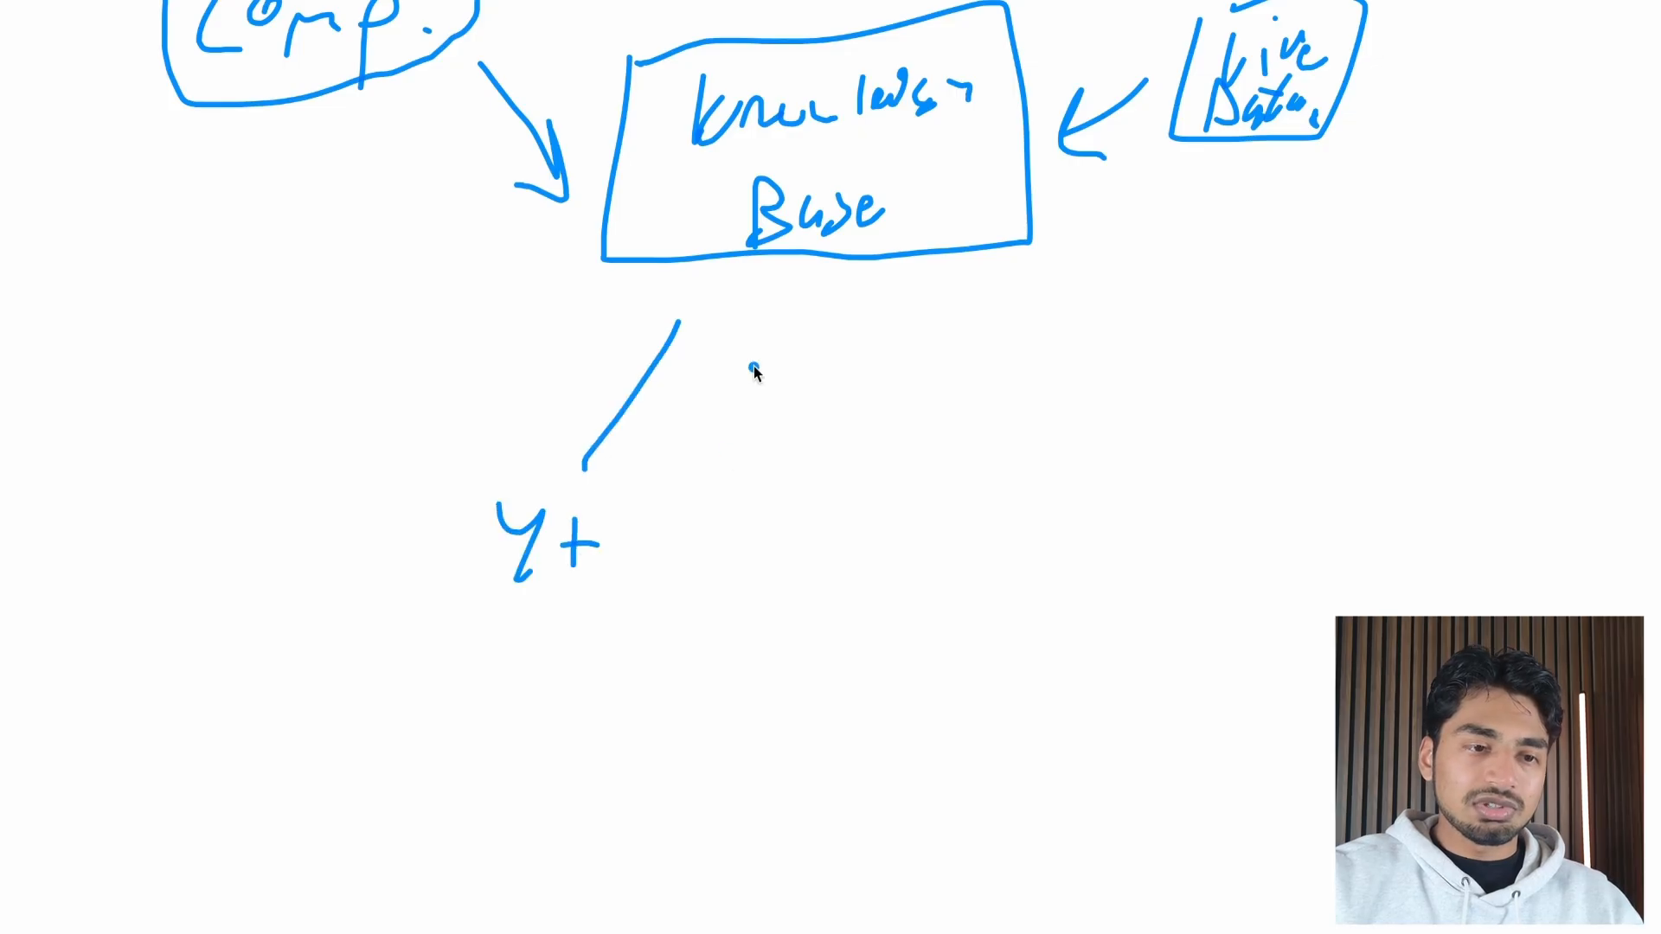
drag(796, 281, 781, 441)
drag(714, 489, 712, 595)
drag(949, 311, 974, 446)
drag(952, 500, 960, 566)
drag(1033, 497, 1030, 569)
drag(1086, 275, 1162, 414)
mouse_move(1158, 538)
mouse_down()
mouse_move(1178, 454)
mouse_move(1211, 501)
mouse_up()
mouse_move(1159, 524)
mouse_down()
mouse_move(1254, 493)
mouse_move(1267, 536)
mouse_up()
drag(574, 281, 363, 522)
drag(283, 536, 307, 575)
drag(377, 575, 372, 610)
mouse_move(411, 562)
mouse_down()
mouse_move(400, 610)
mouse_move(430, 610)
mouse_up()
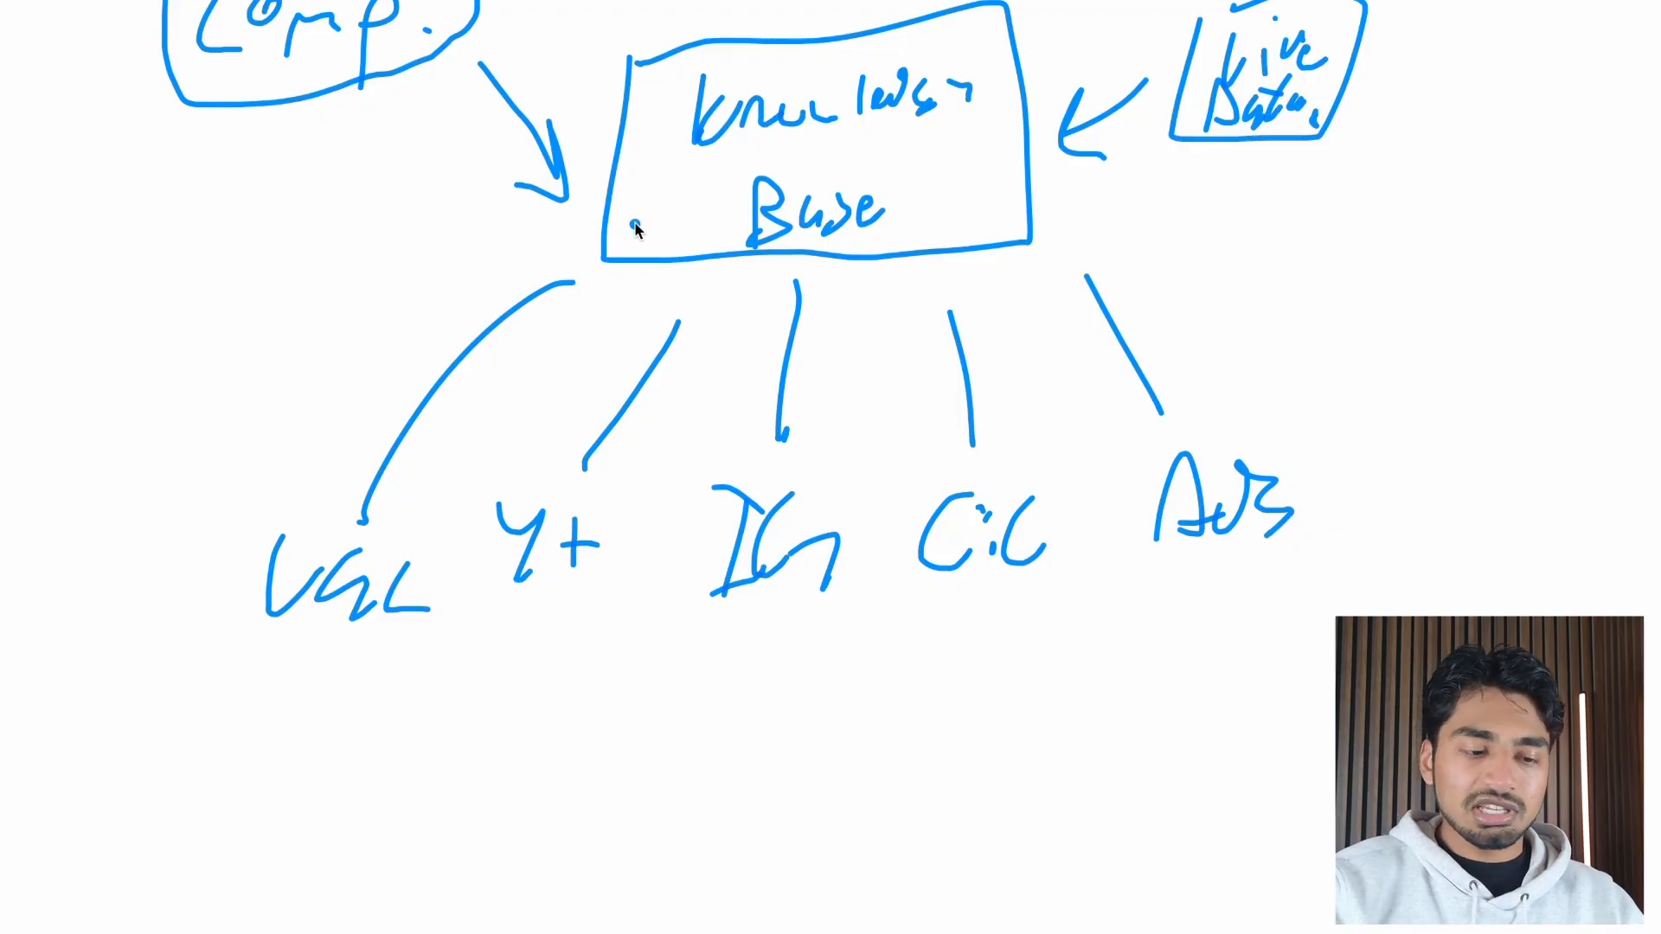
Return to the presentation, advance to the "Your Marketing Machine" slide, and draw an arrow to the YouTube card and a stroke toward the Cold card
key(super+Tab)
key(Right)
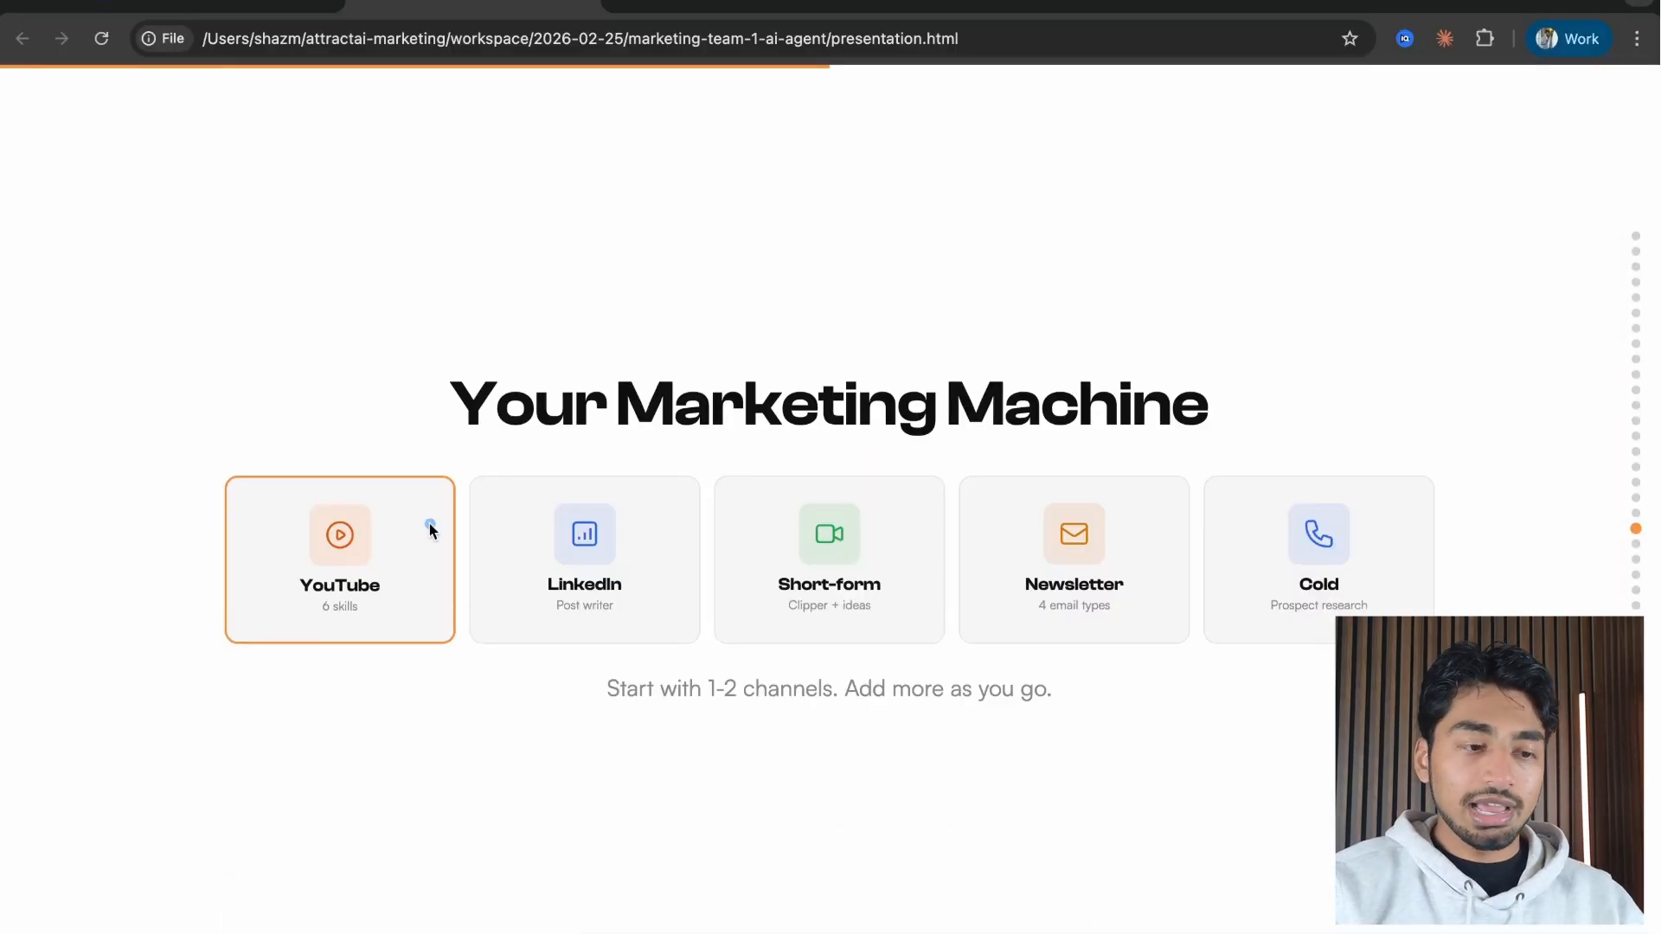
drag(294, 839, 336, 675)
drag(307, 701, 336, 678)
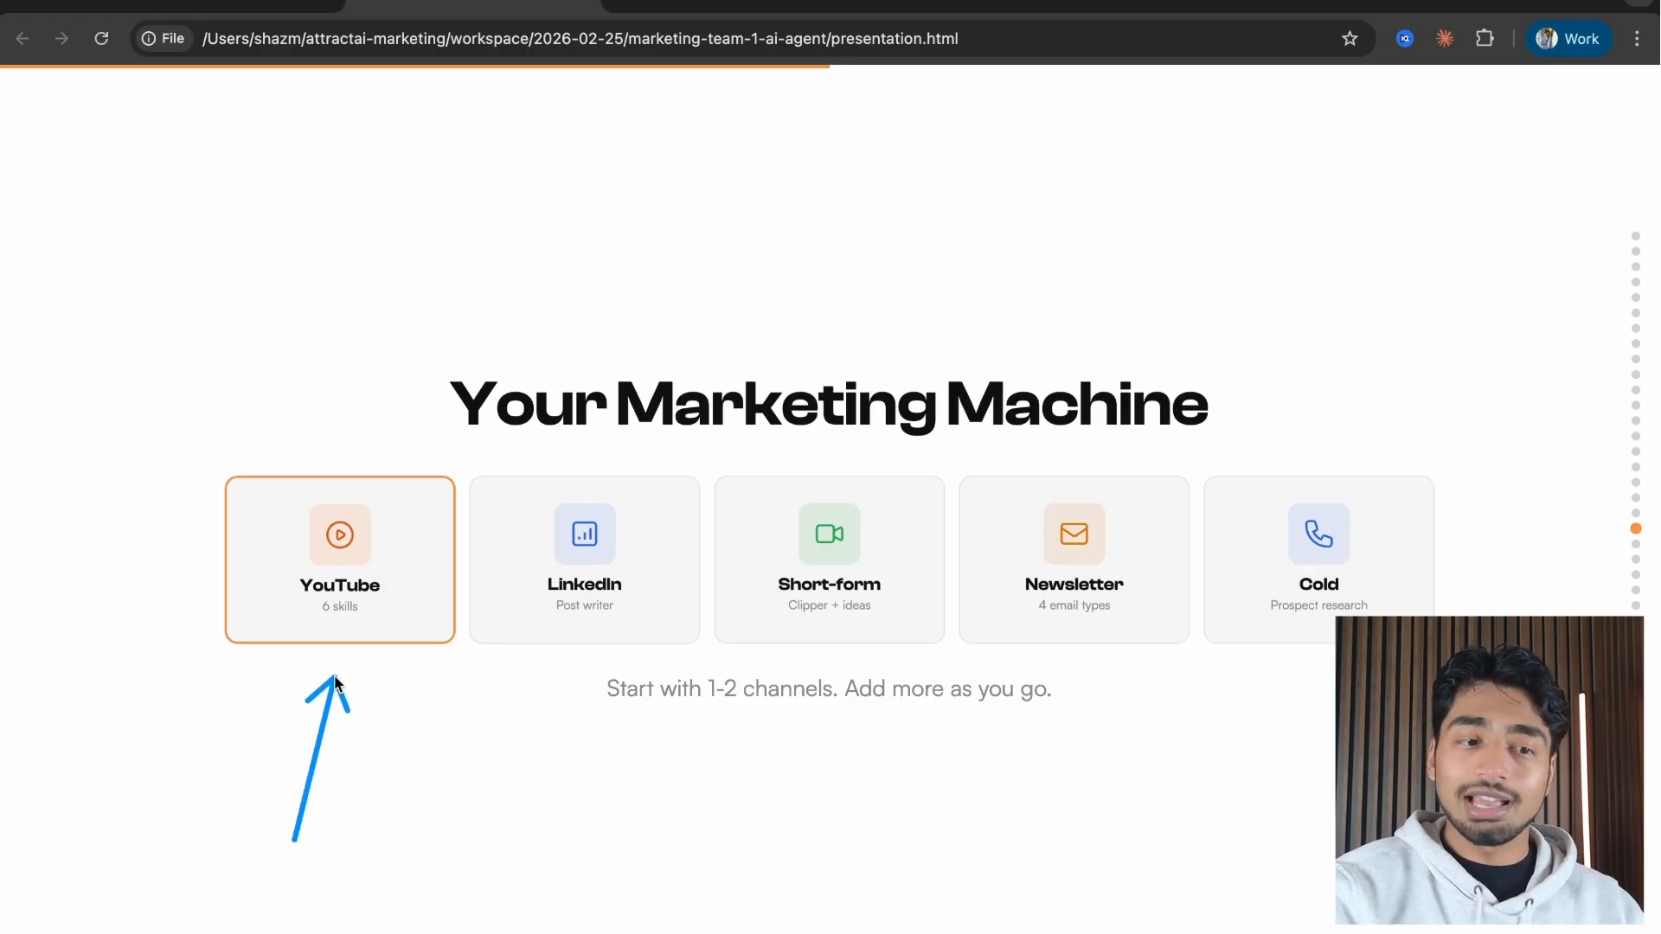
mouse_move(353, 770)
mouse_down()
mouse_move(519, 600)
mouse_move(805, 525)
mouse_move(1136, 536)
mouse_move(1302, 578)
mouse_up()
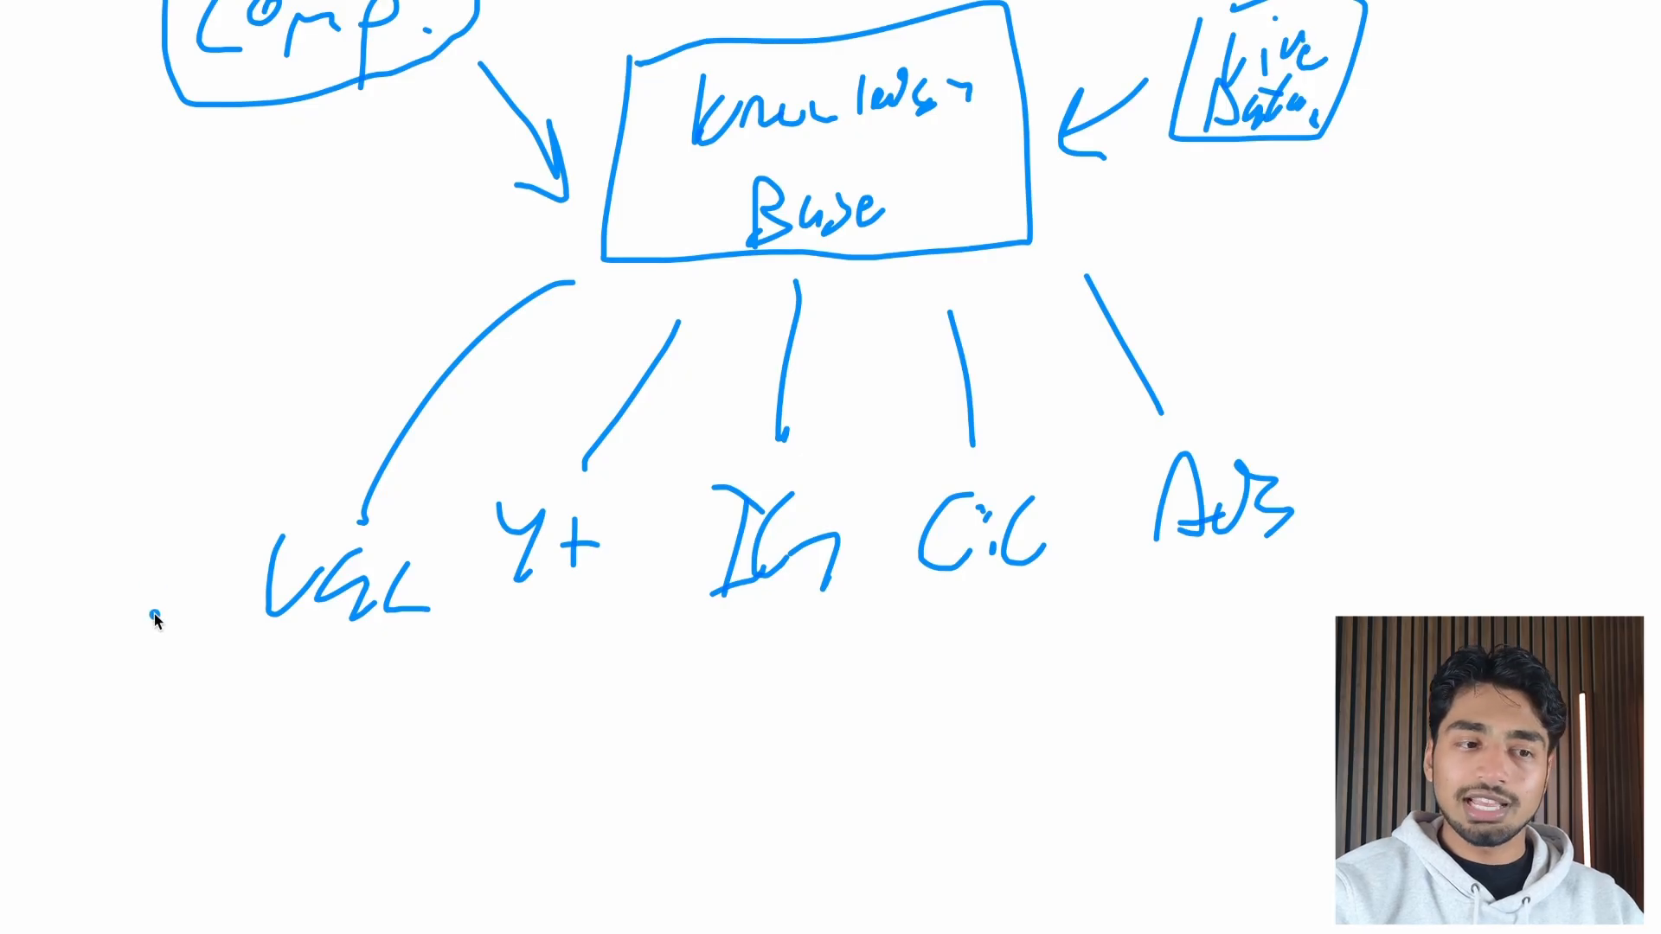
Leave the whiteboard for the "Your Marketing Machine" slide and draw four arrows branching down from the YouTube card
click(1192, 668)
key(Escape)
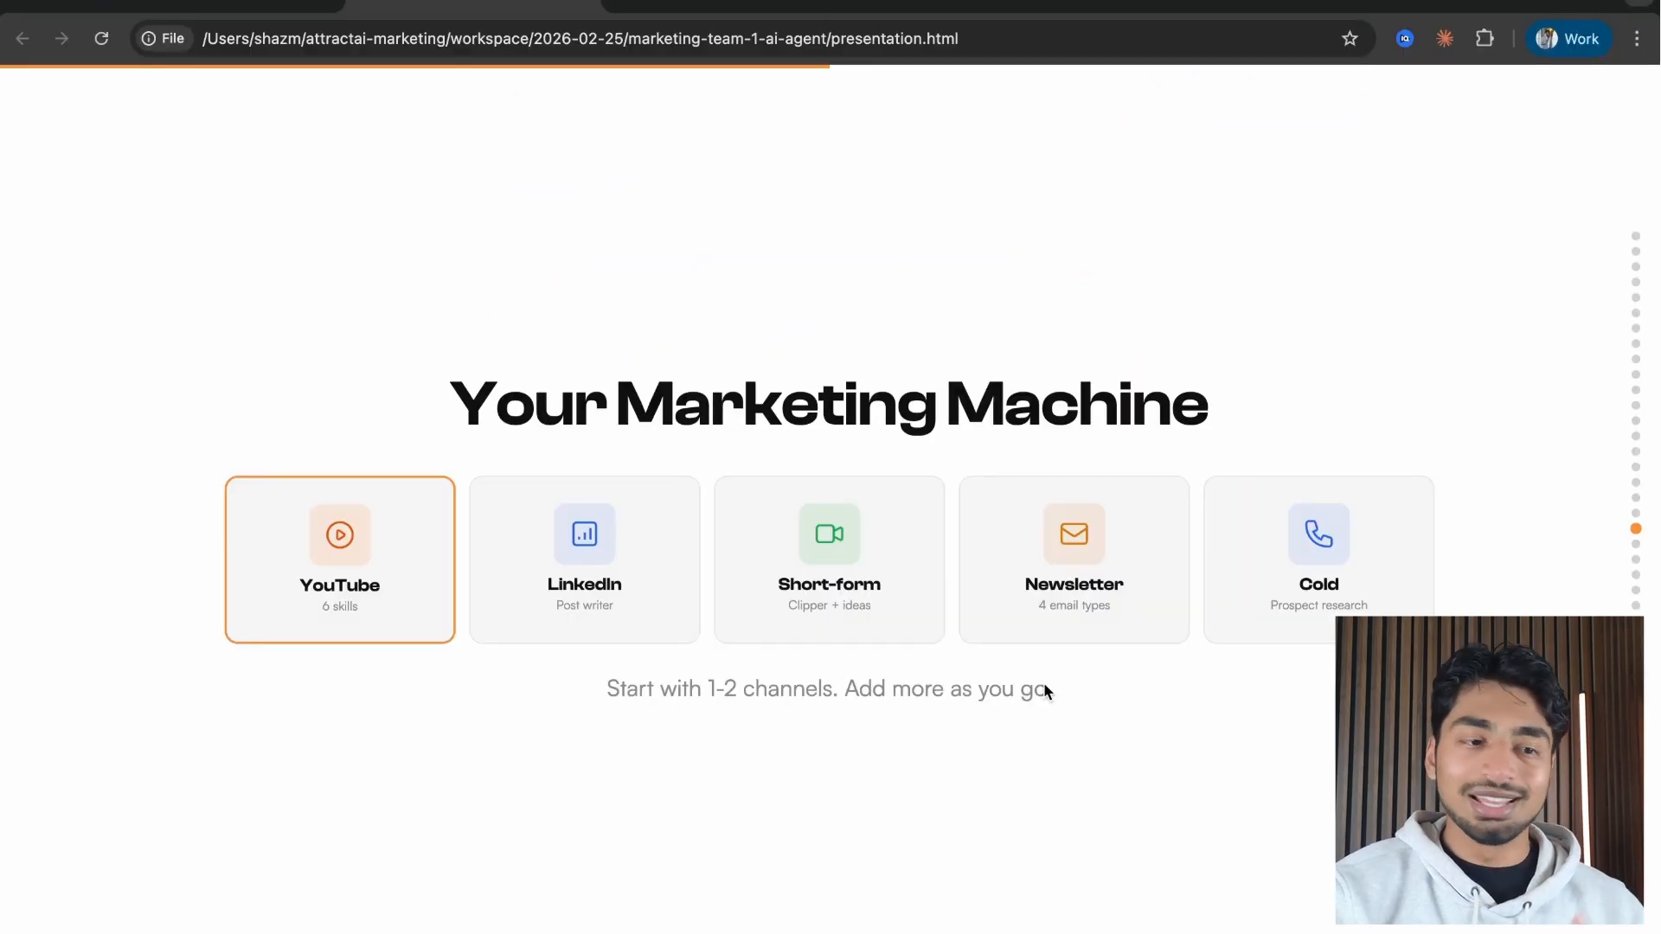
key(Right)
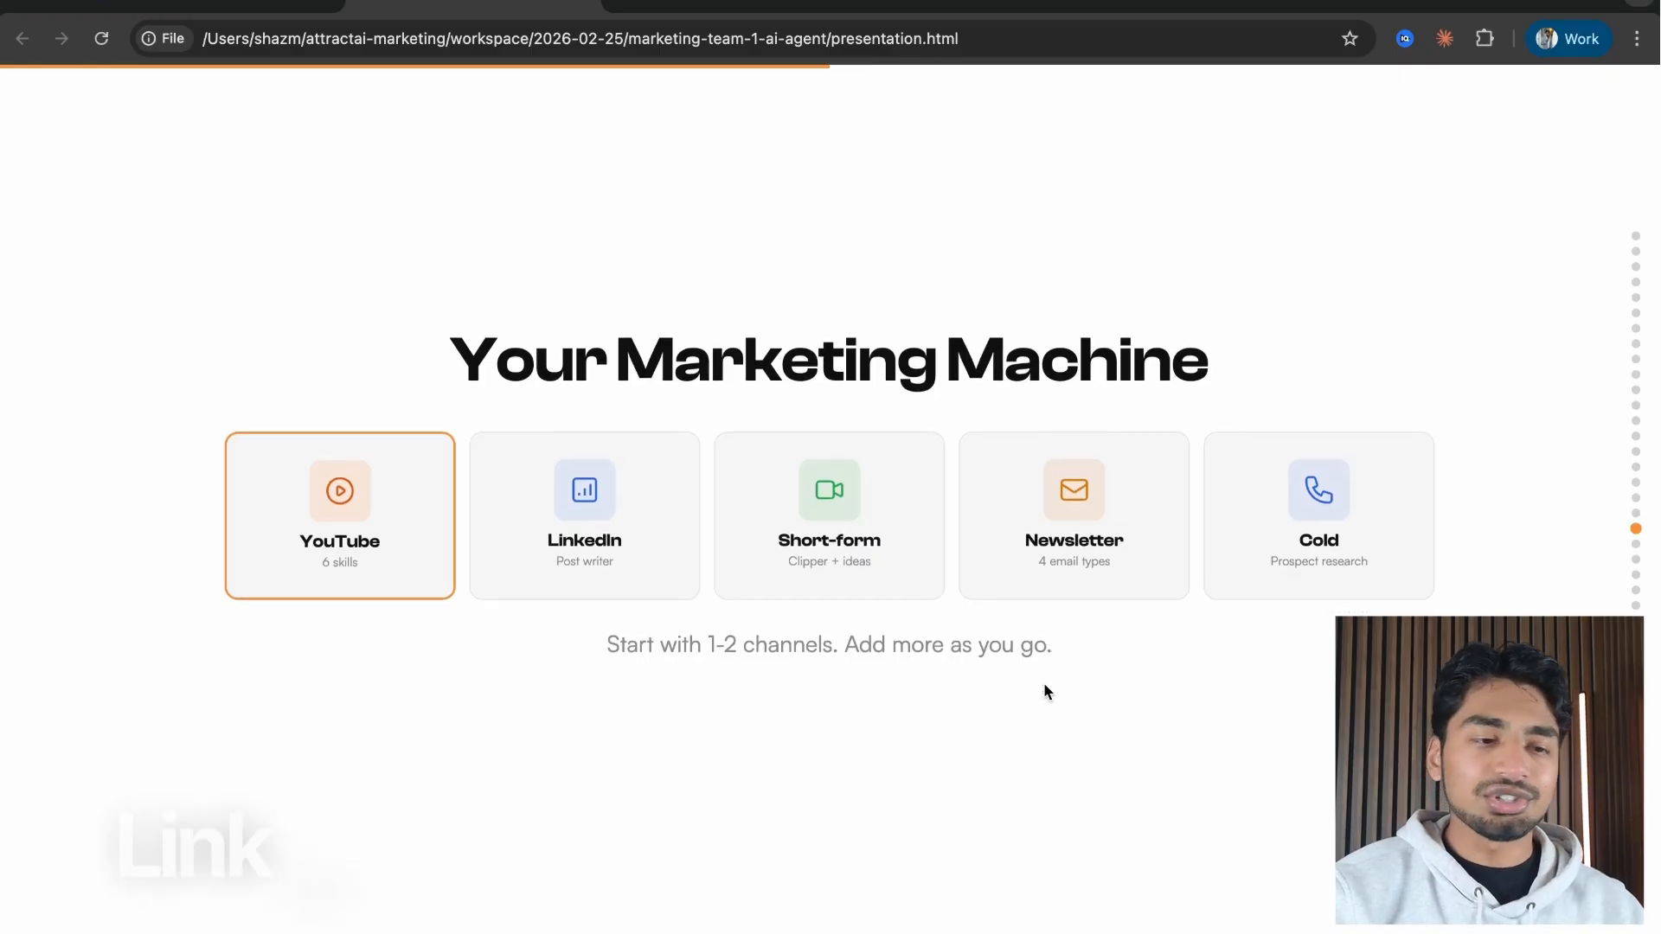
key(Left)
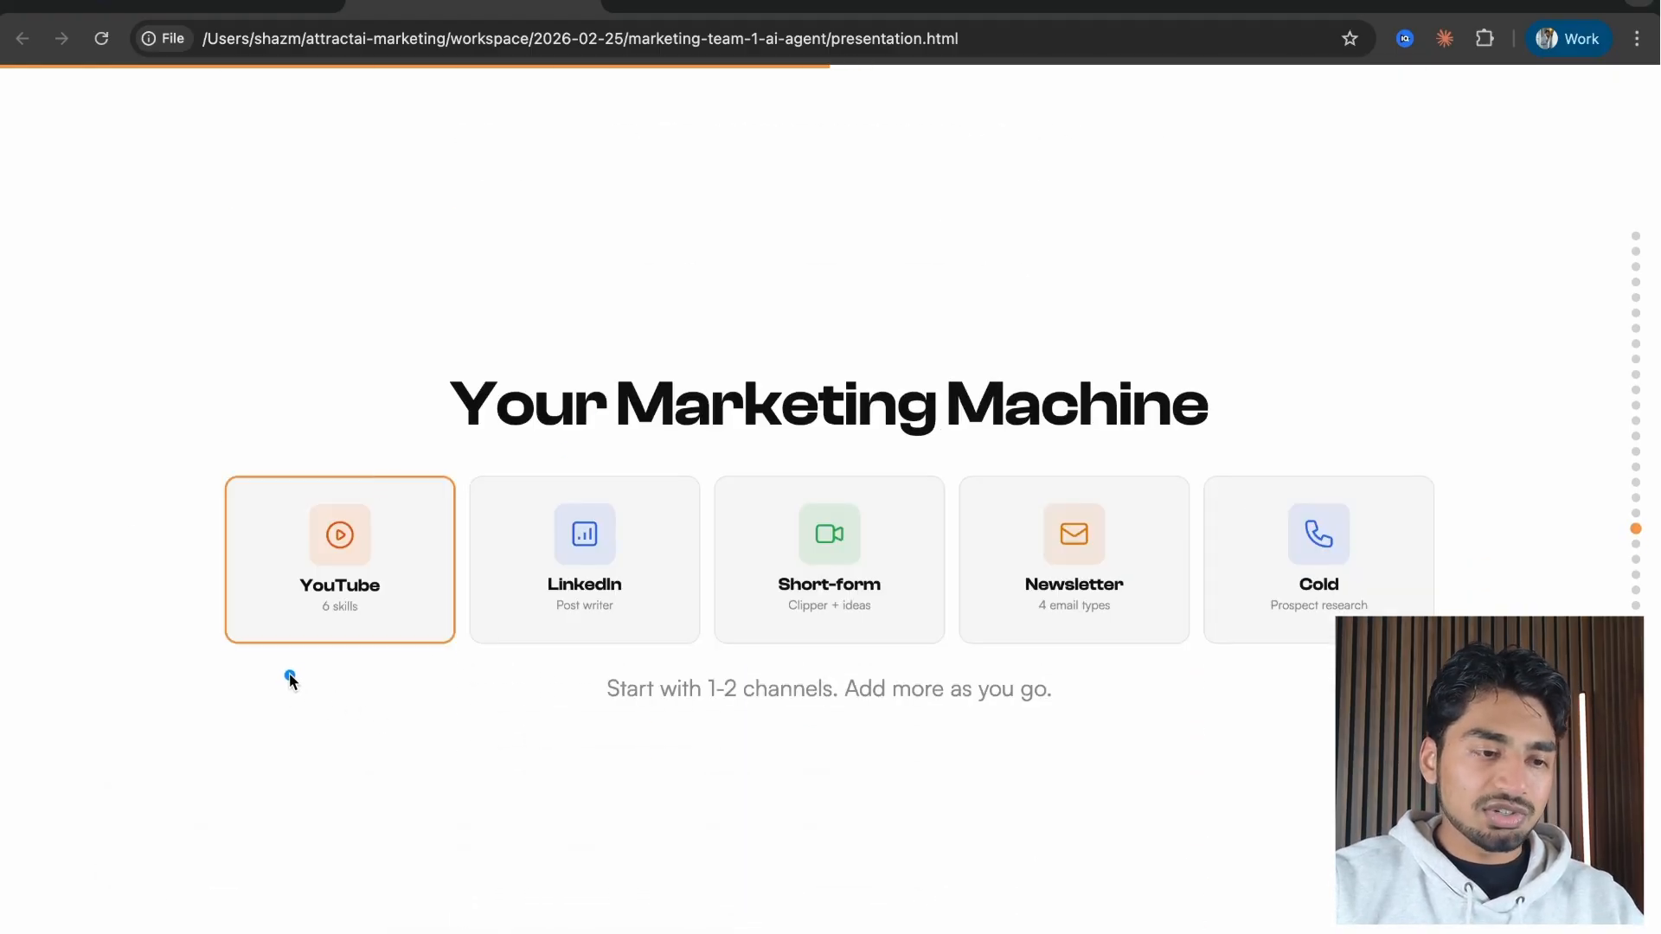
mouse_move(289, 674)
mouse_down()
mouse_move(207, 779)
mouse_move(239, 773)
mouse_up()
drag(343, 662, 361, 733)
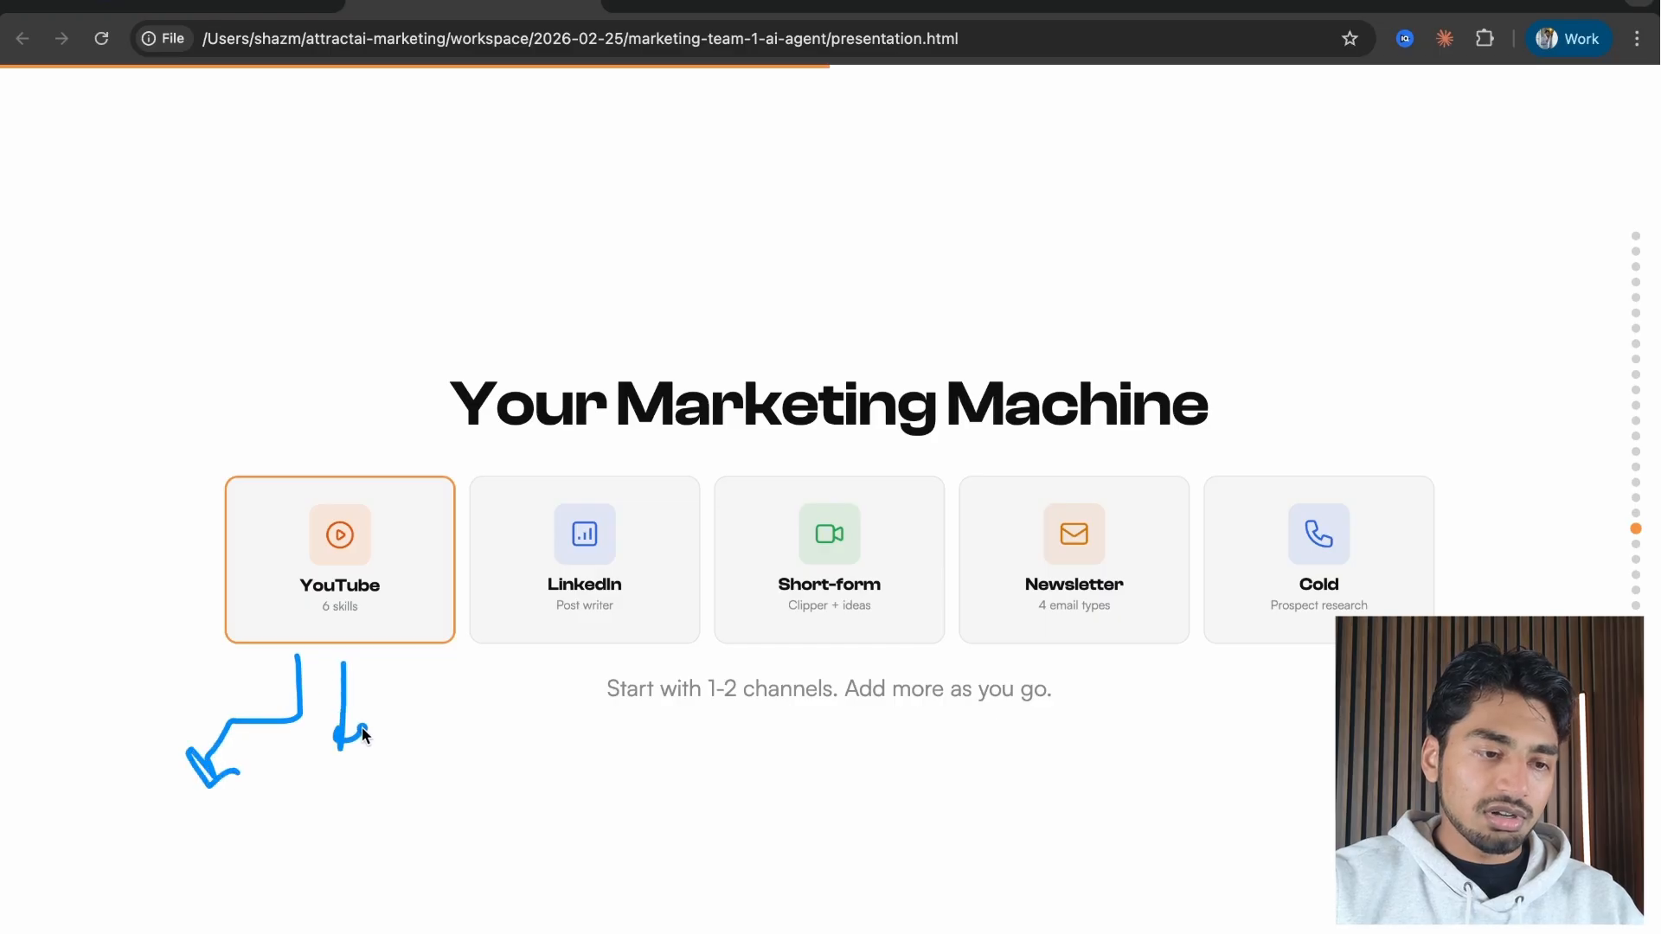
mouse_move(417, 655)
mouse_down()
mouse_move(412, 730)
mouse_move(432, 711)
mouse_move(501, 777)
mouse_up()
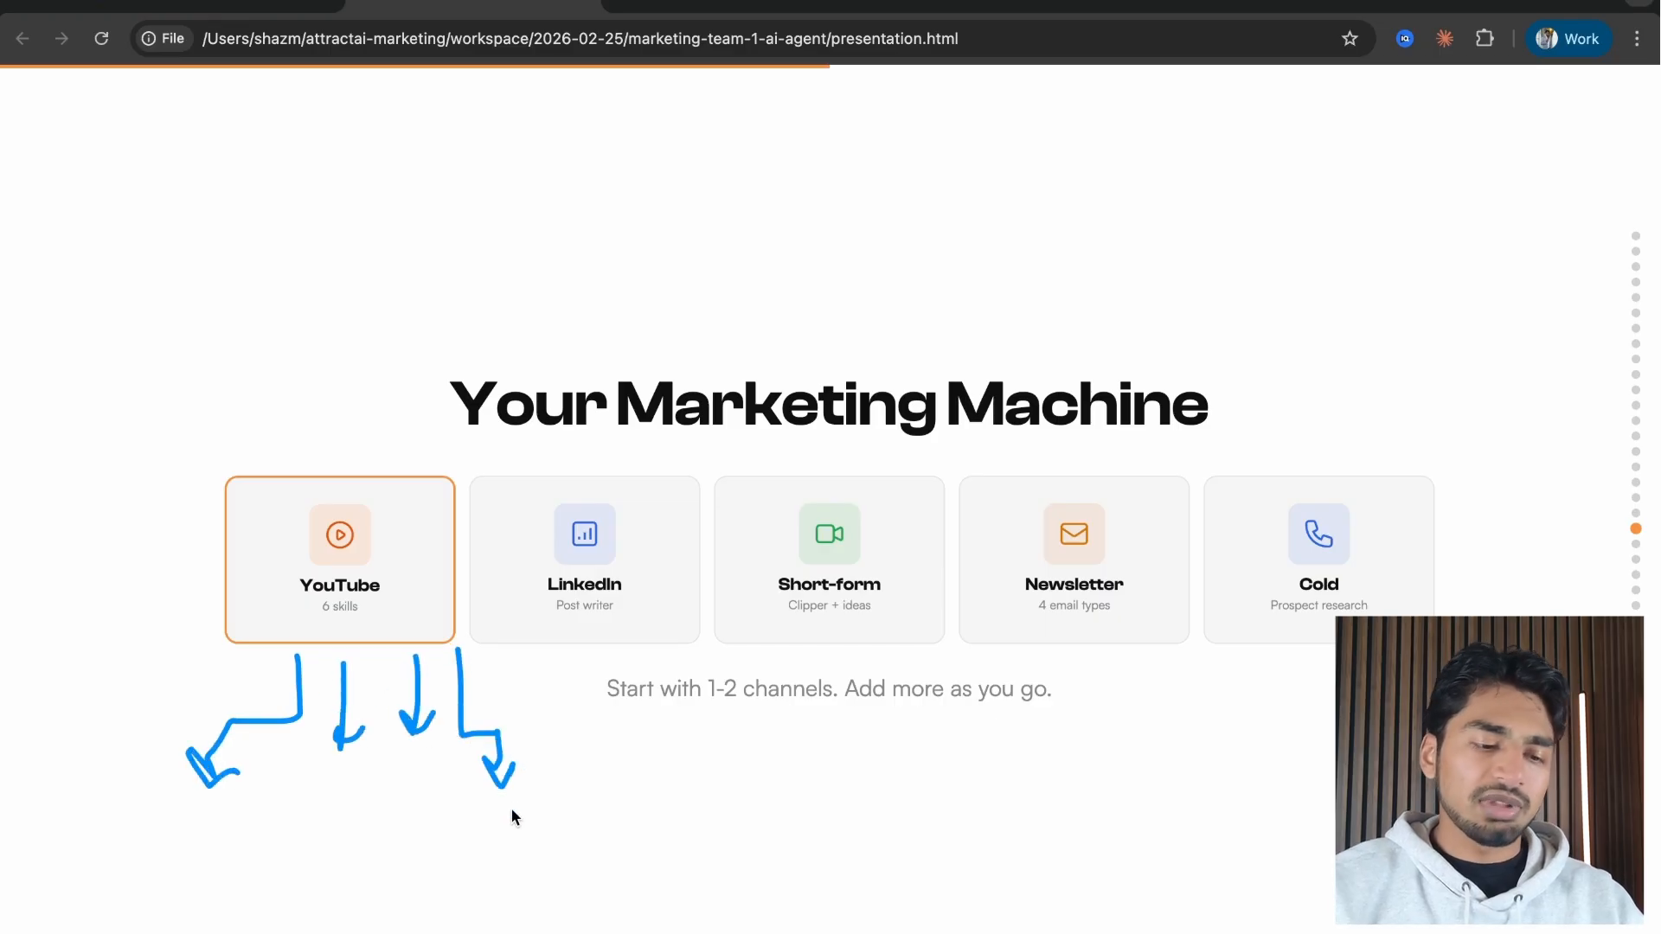
Go through the "YouTube Pipeline" and "Every Skill. Same Brain." slides, drawing an arrow to Shorts and a stroke to the One Knowledge Base box
key(Right)
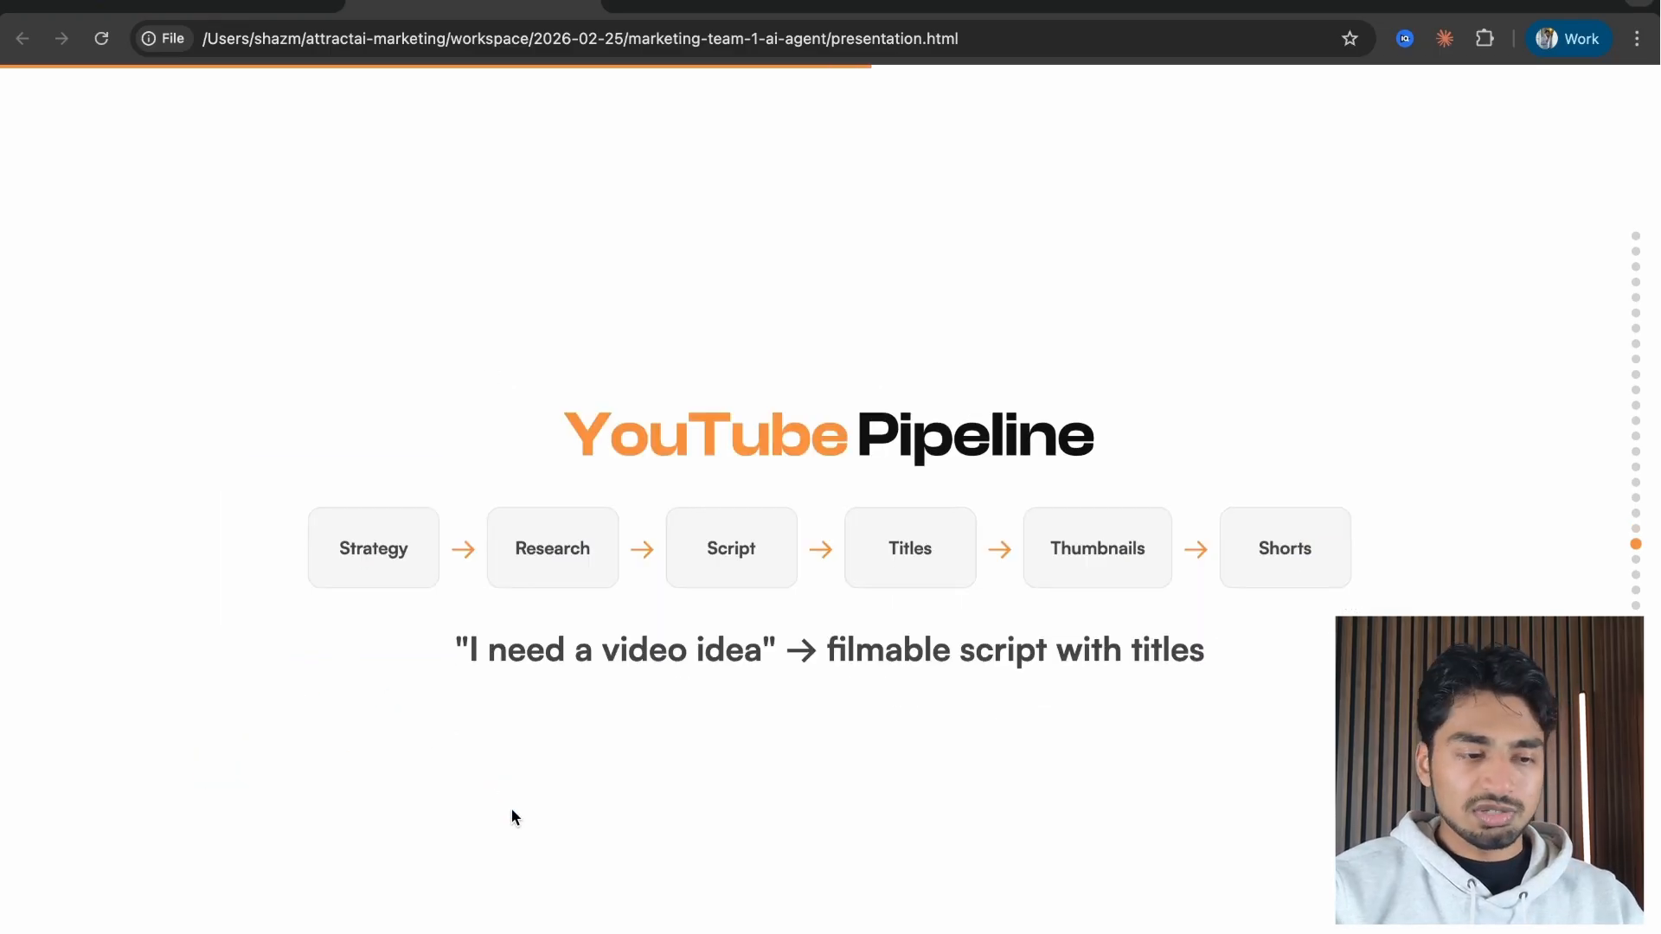
mouse_move(323, 818)
mouse_down()
mouse_move(470, 604)
mouse_move(1249, 582)
mouse_up()
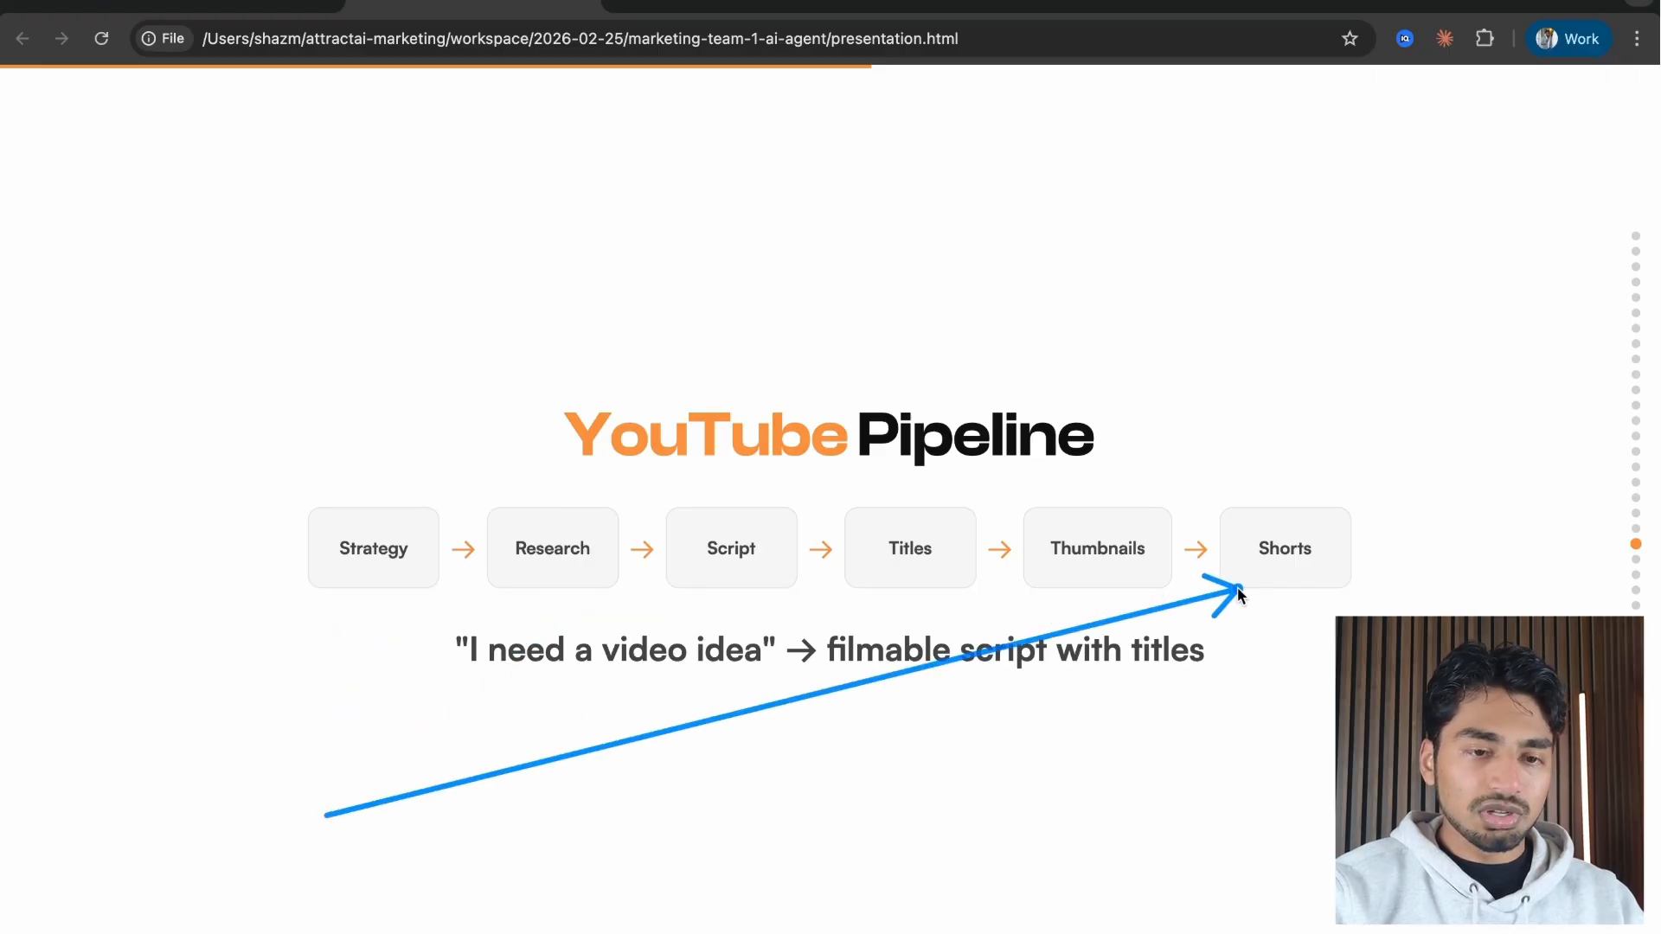
scroll(419, 603, down, 5)
scroll(418, 608, down, 10)
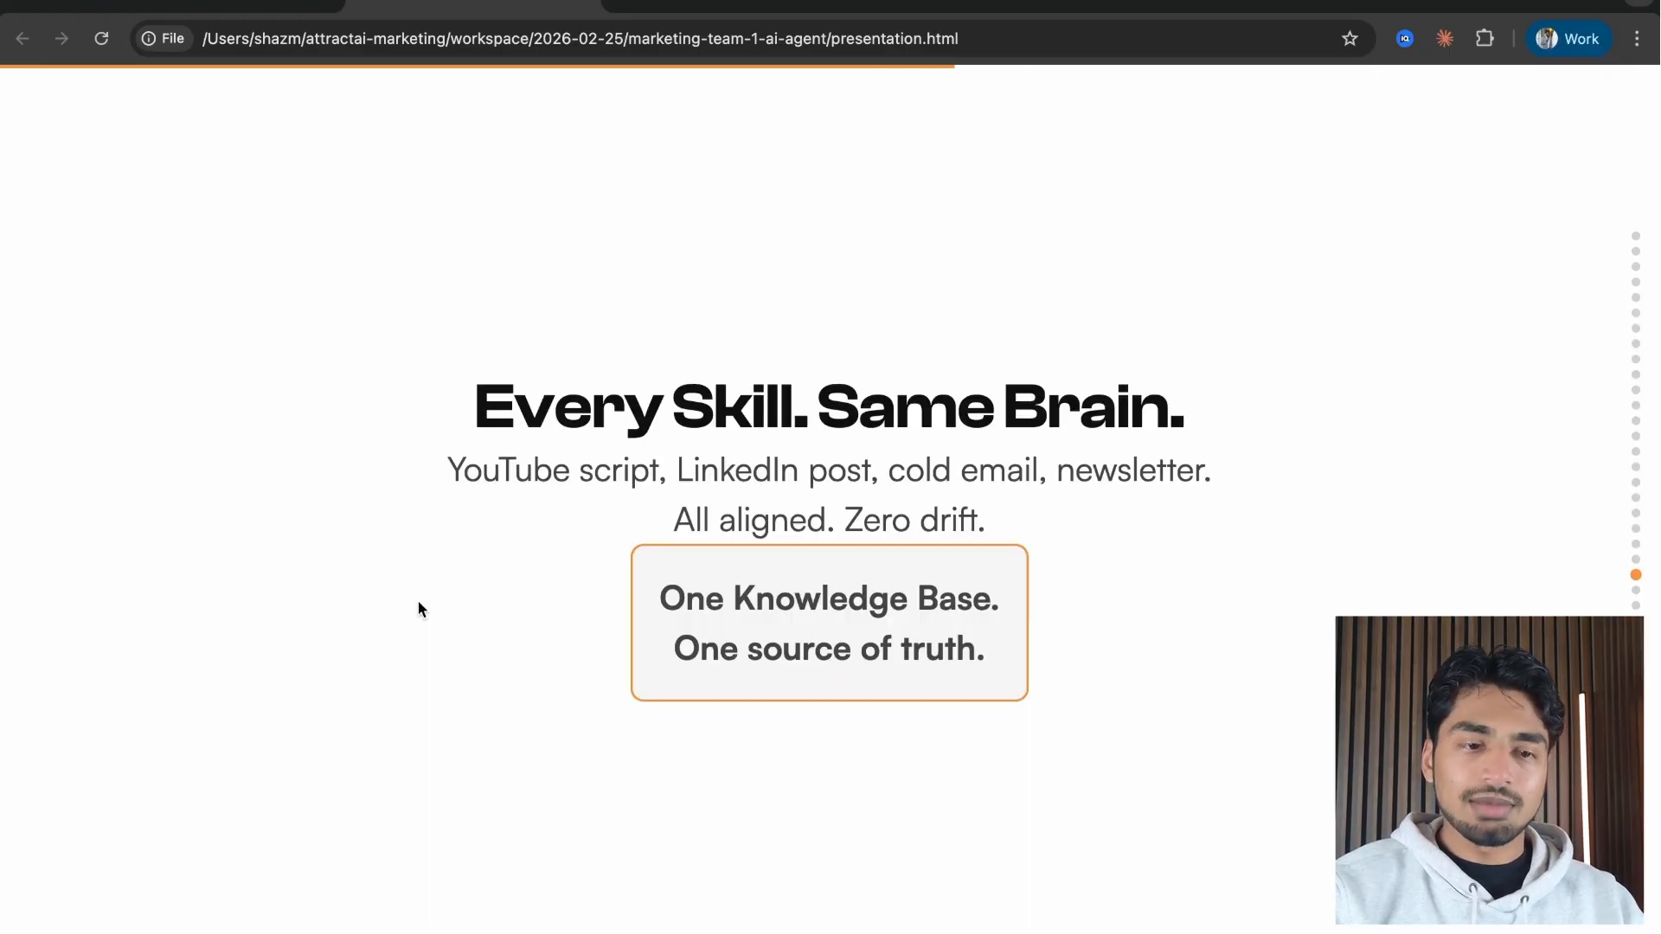
mouse_move(427, 671)
mouse_down()
mouse_move(523, 485)
mouse_move(720, 437)
mouse_move(723, 467)
mouse_move(1129, 477)
mouse_move(861, 491)
mouse_move(617, 683)
mouse_up()
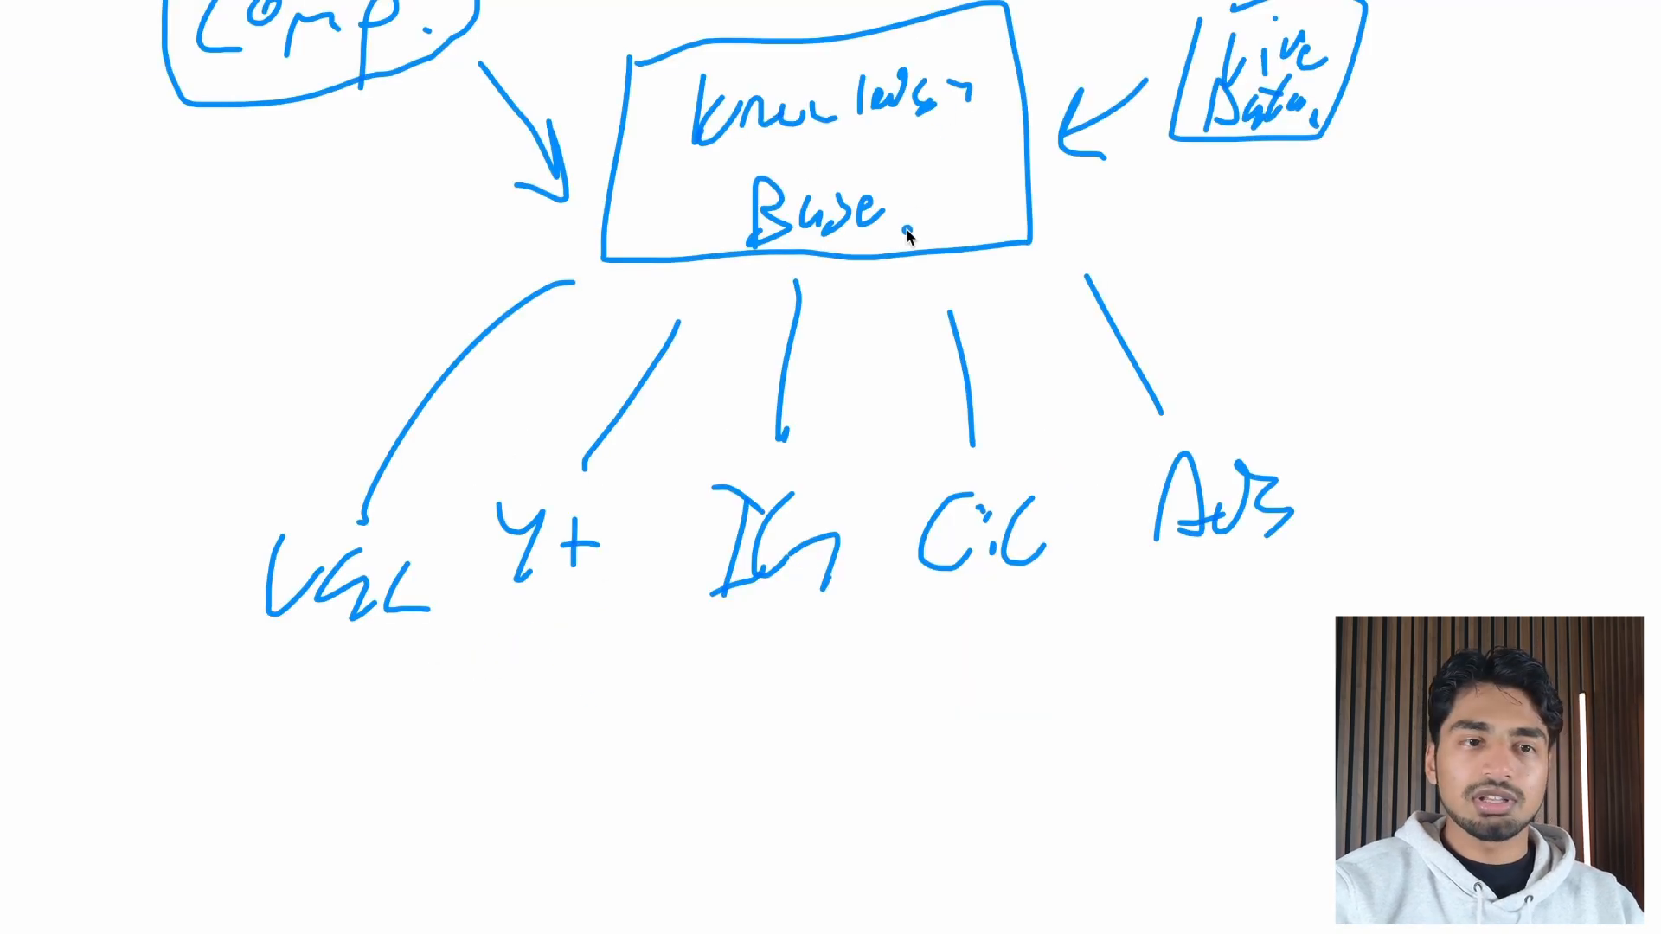
Underline the VSL, IG and Ads labels on the whiteboard, and mark "Refining = 10x" on the Part 3 "Refining" slide
drag(261, 655, 452, 655)
click(701, 665)
drag(714, 650, 843, 650)
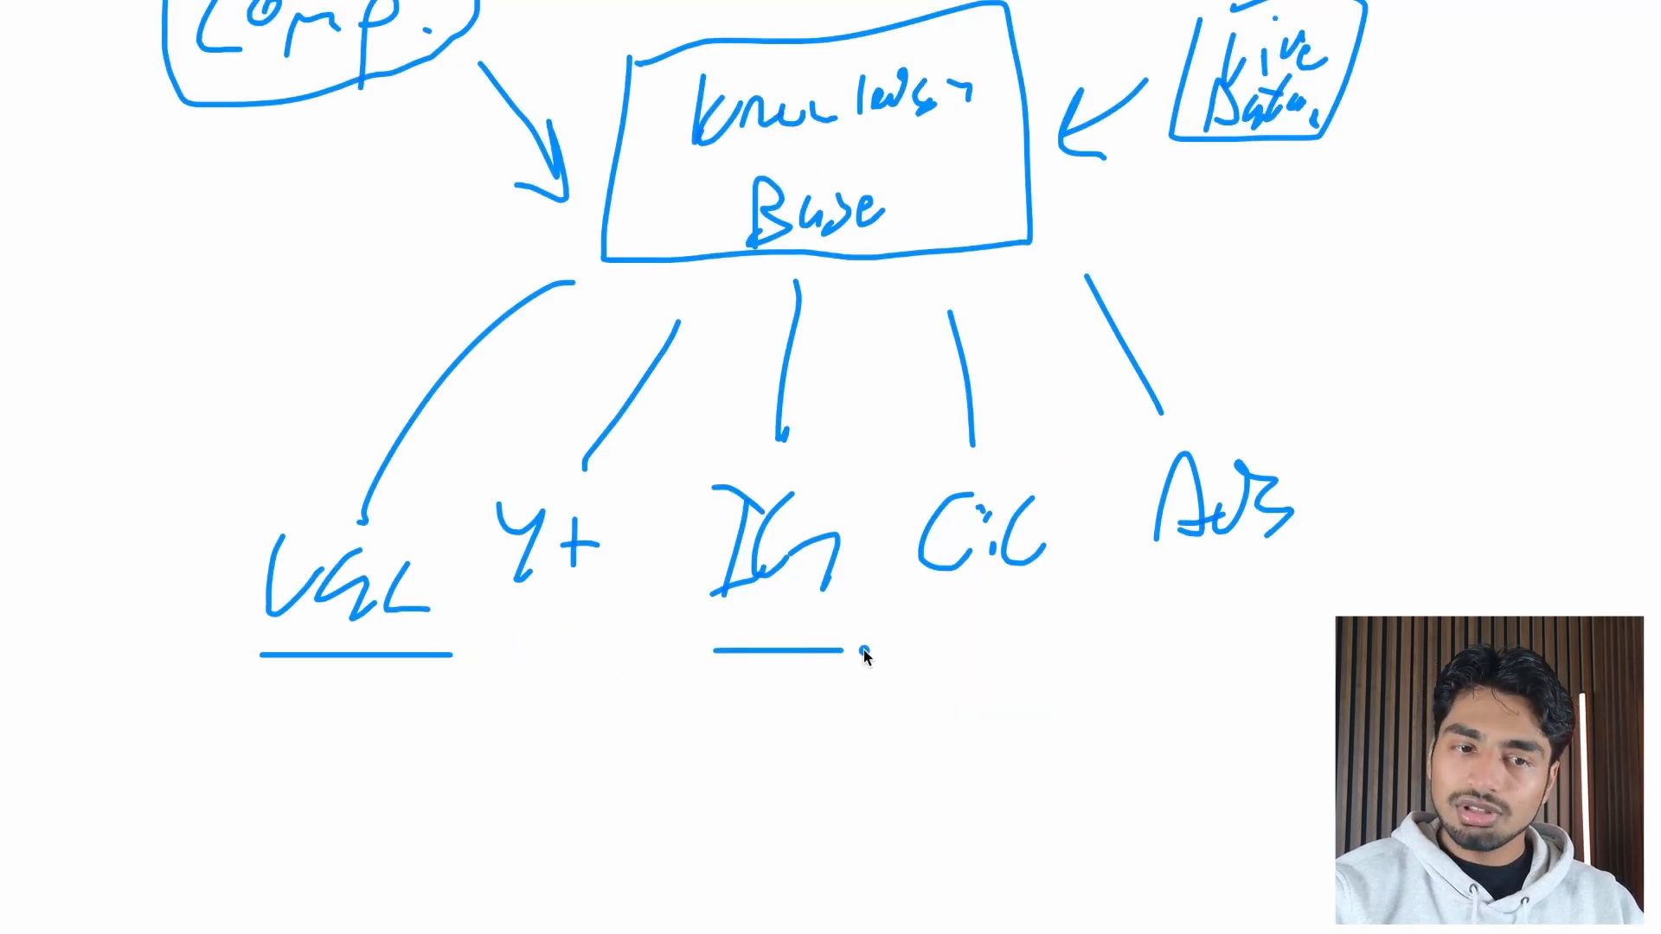
drag(1174, 631, 1336, 631)
mouse_move(264, 498)
mouse_down()
mouse_move(481, 260)
mouse_move(450, 285)
mouse_up()
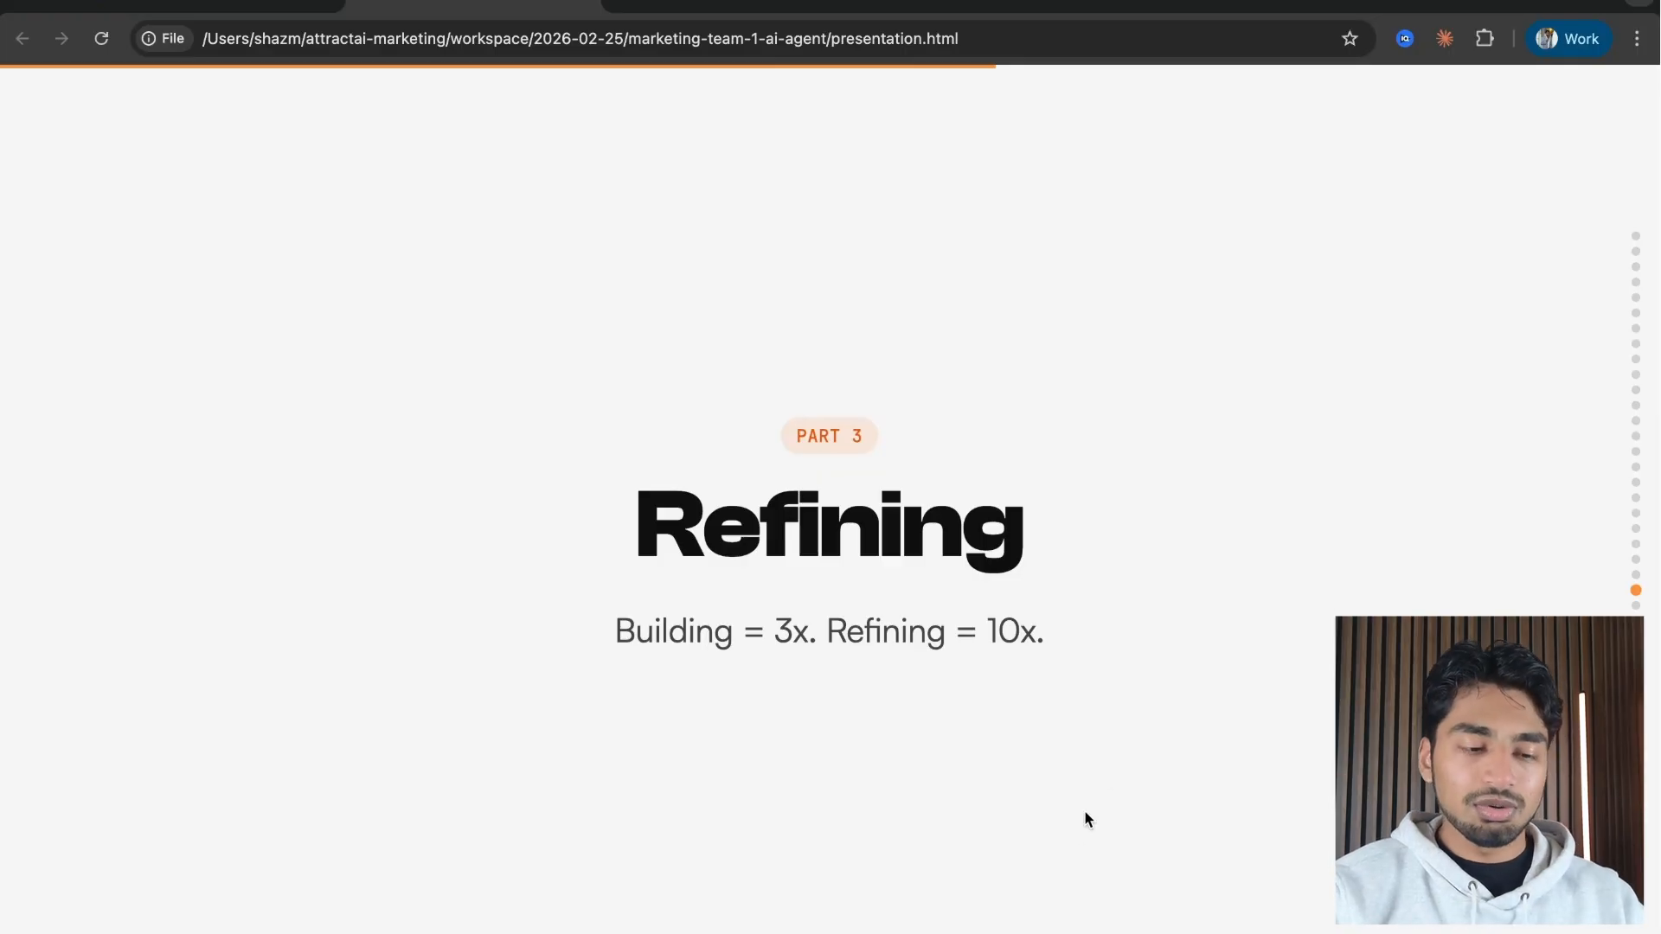
mouse_move(883, 820)
mouse_down()
mouse_move(879, 783)
mouse_move(715, 652)
mouse_move(805, 731)
mouse_move(1007, 623)
mouse_move(1002, 672)
mouse_up()
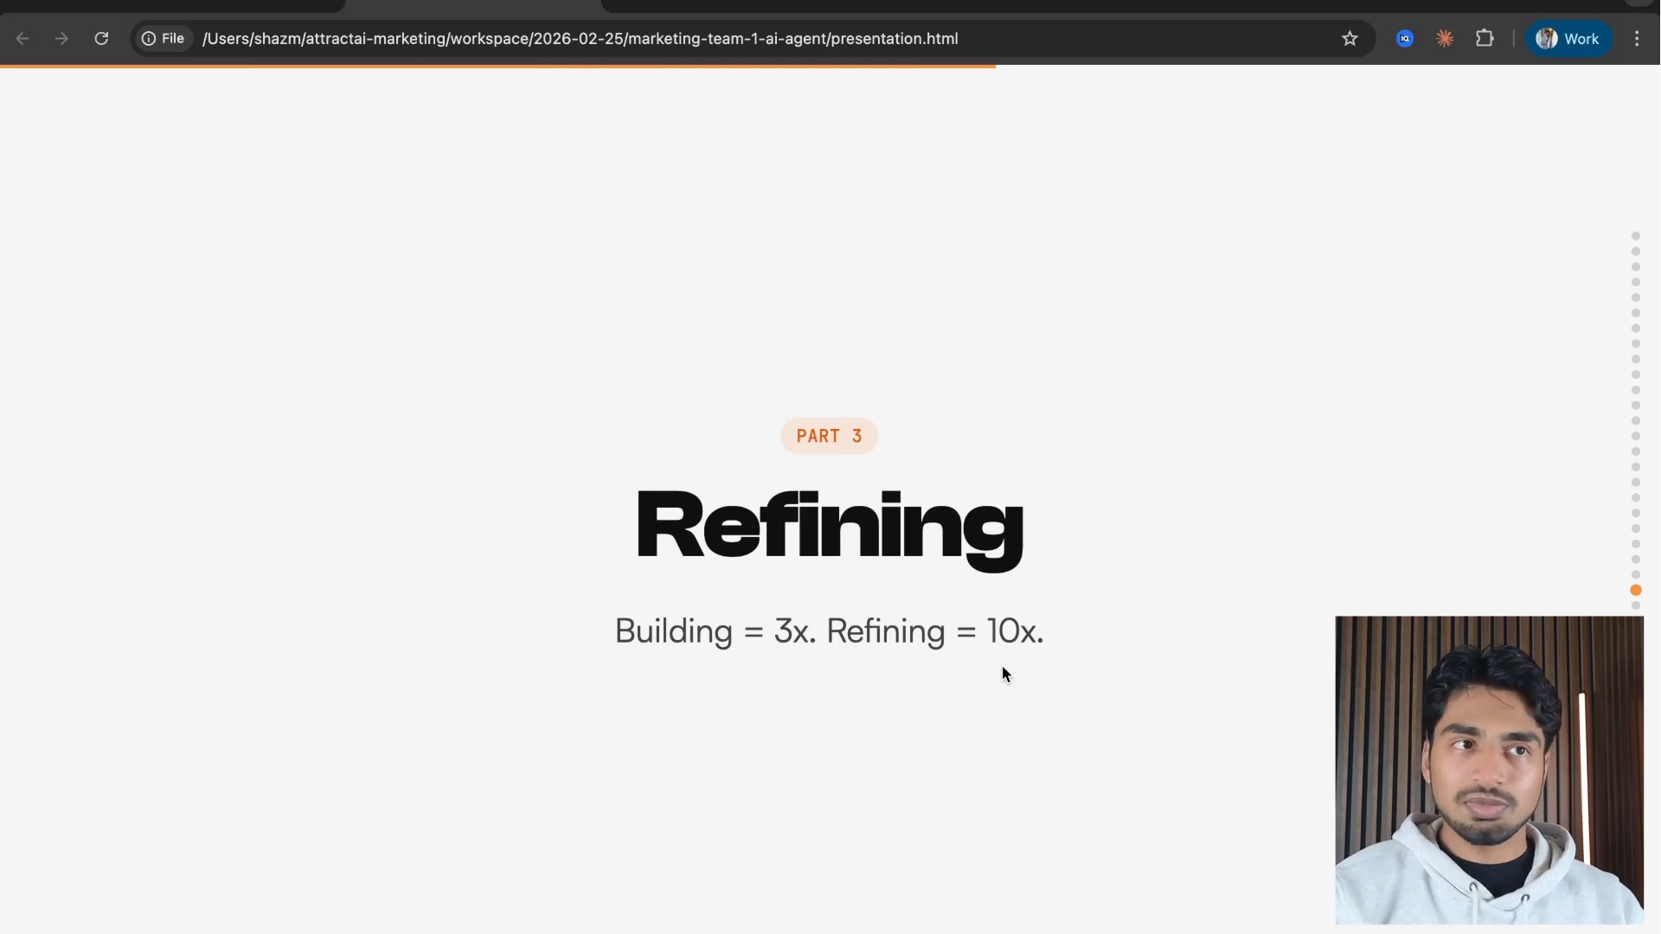
Switch to the code editor and examine the competitor offer report preview, including its AI + Marketing channel table, and the session that generated it
key(ctrl+Left)
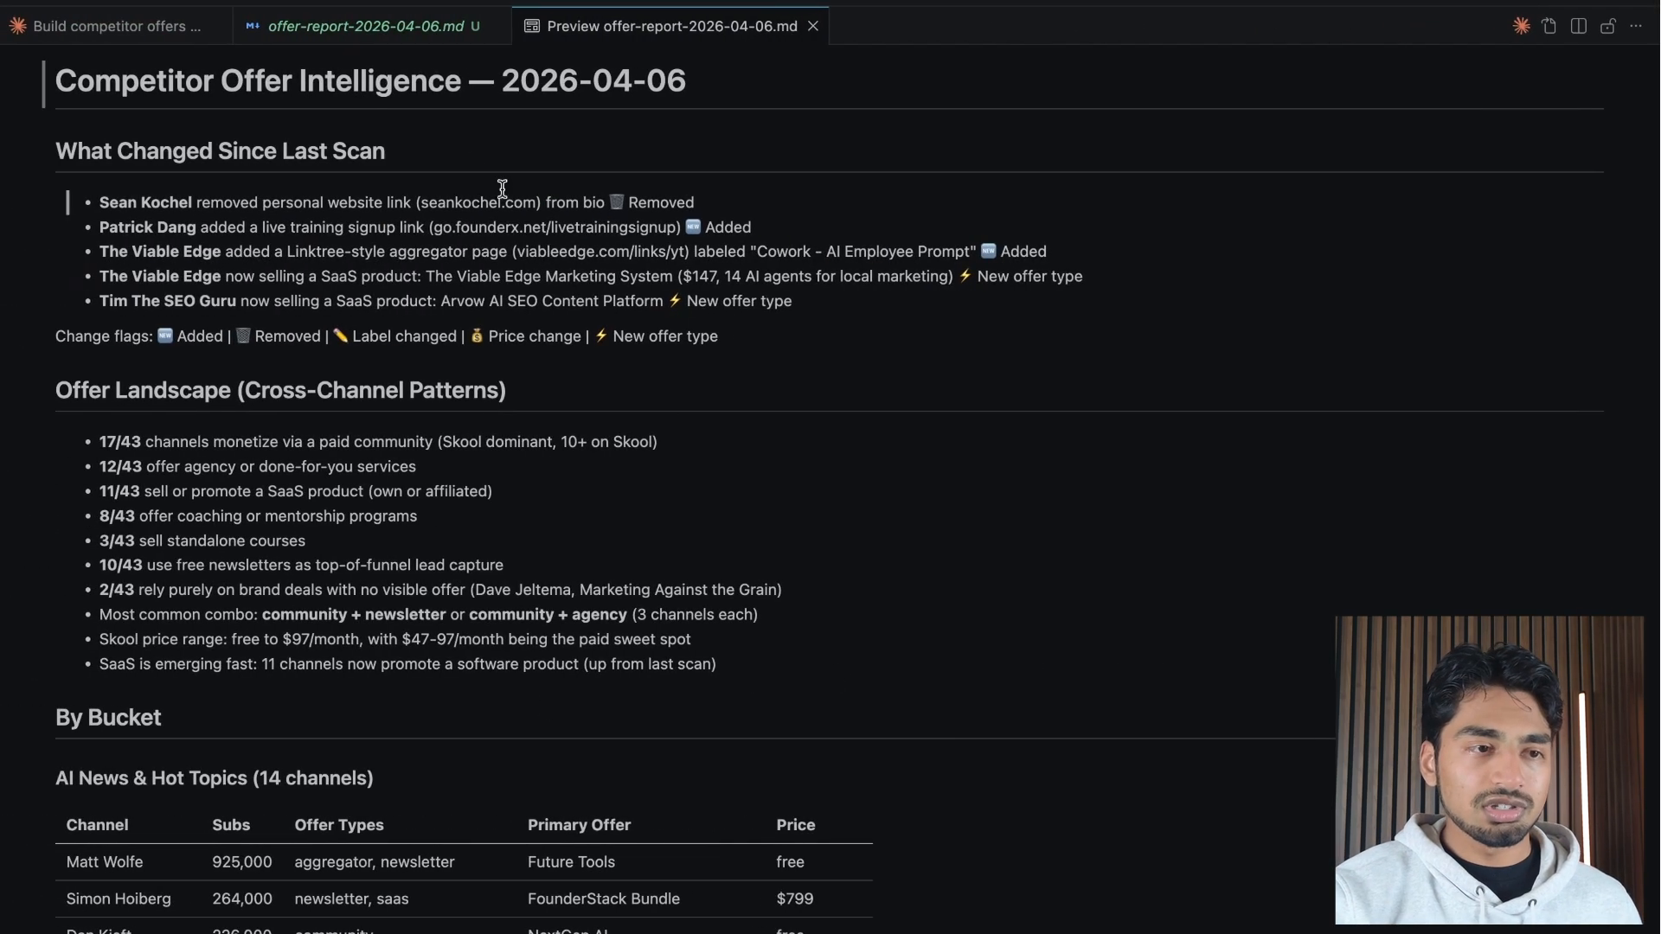
scroll(632, 718, down, 20)
scroll(631, 718, up, 8)
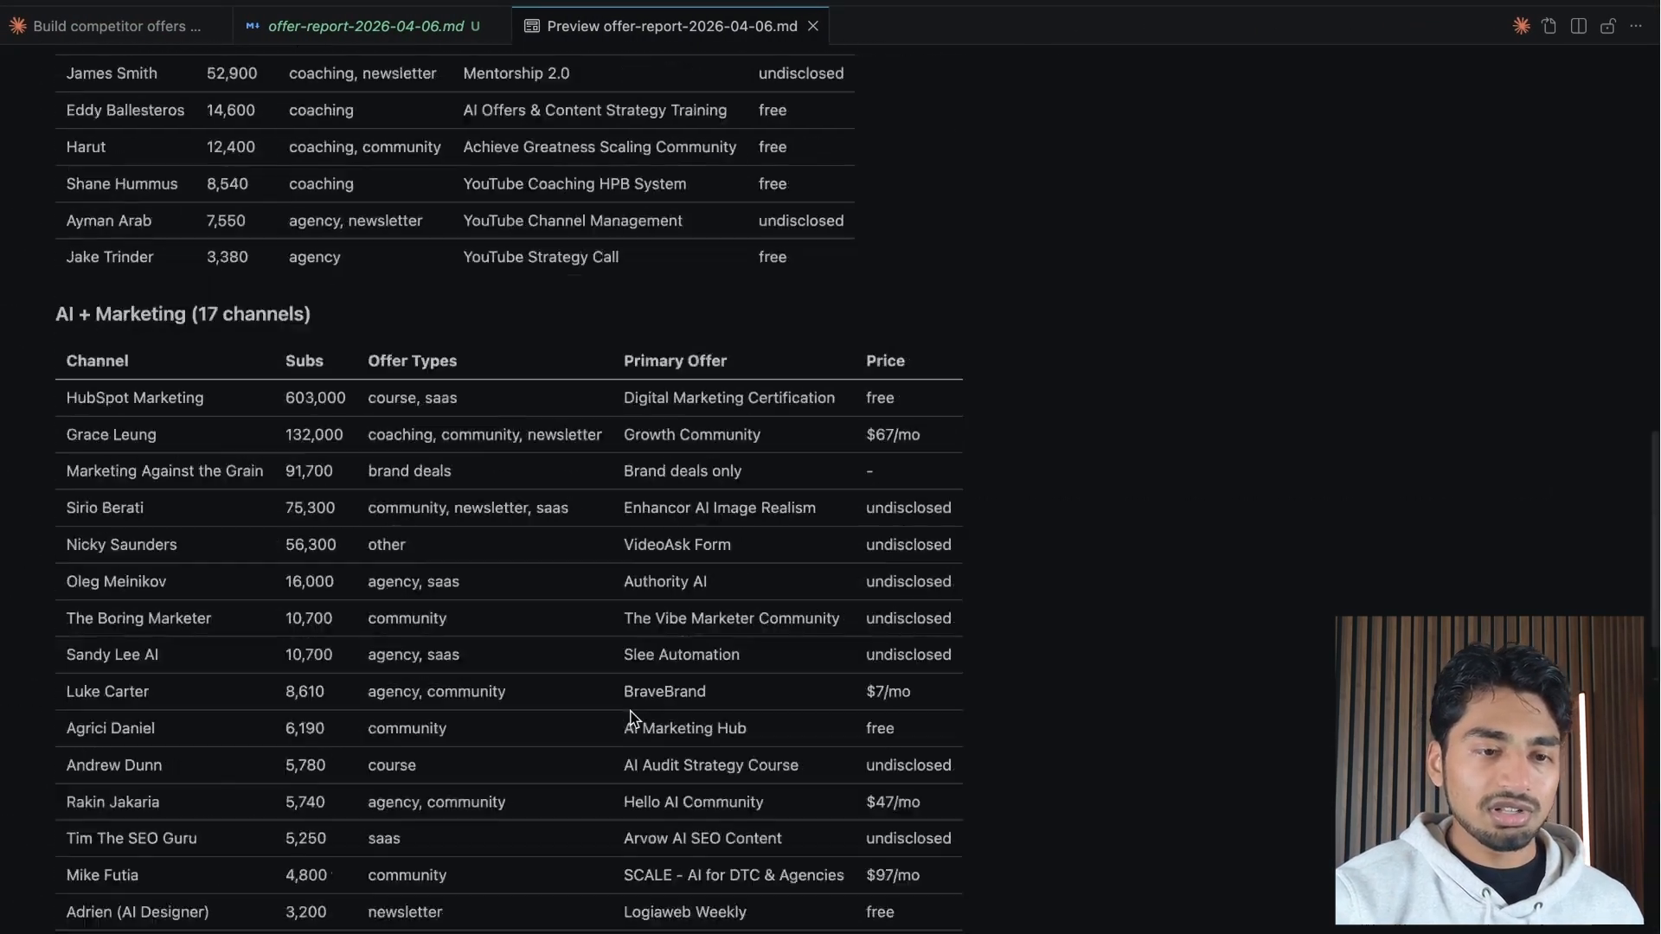
scroll(630, 716, up, 10)
click(134, 39)
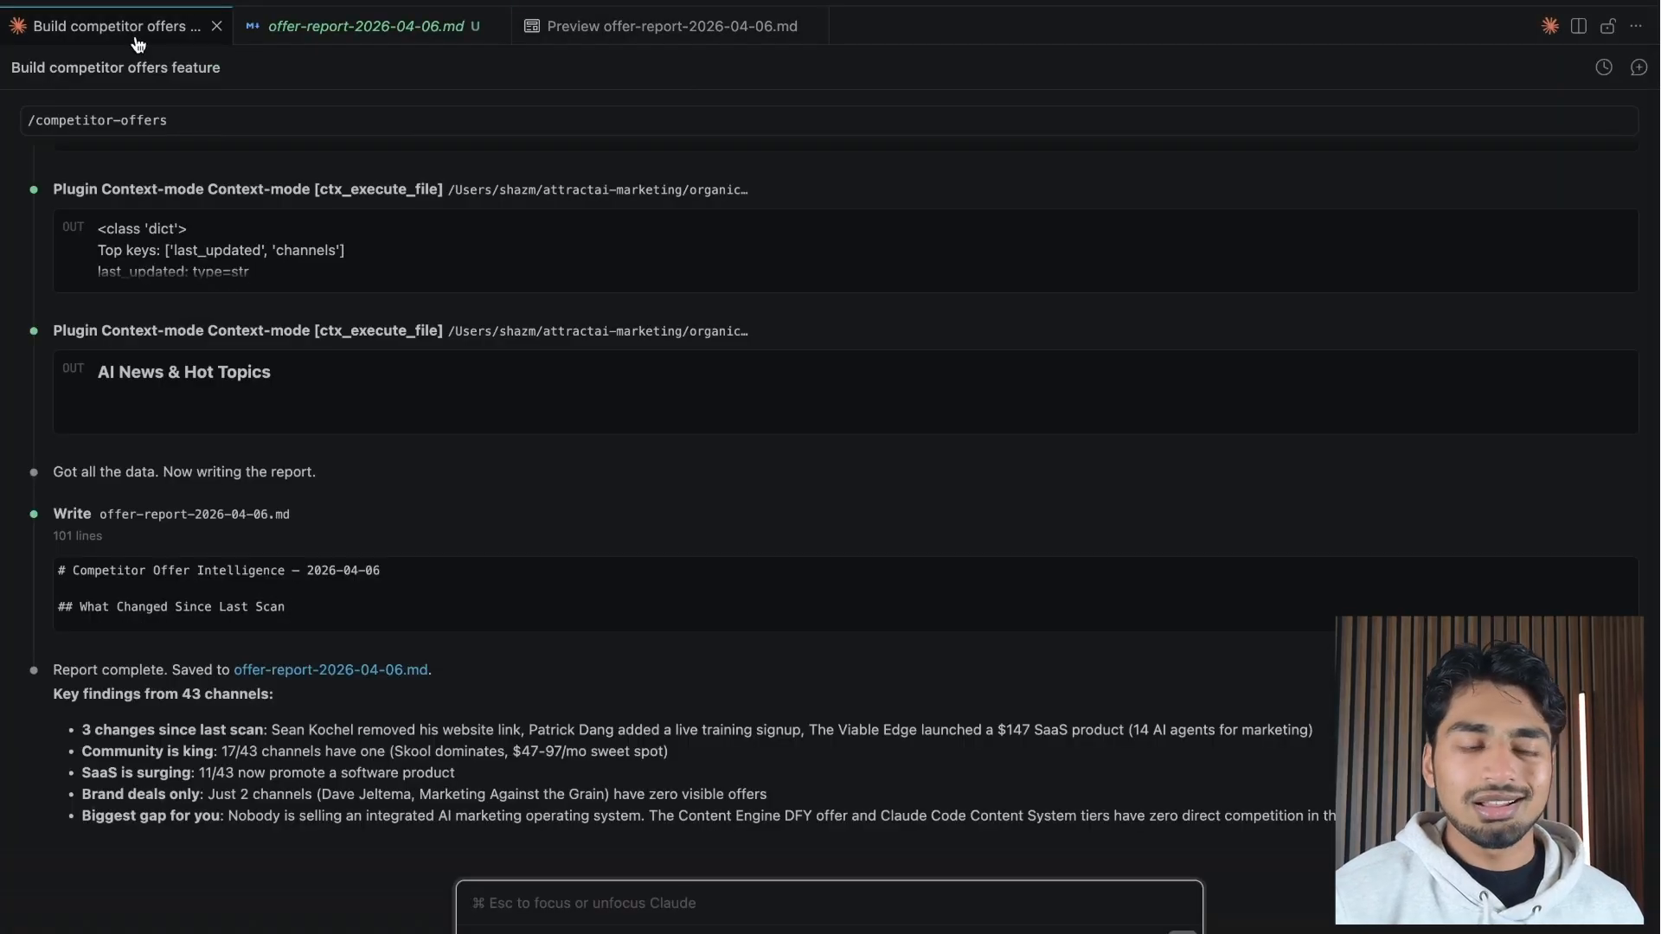
click(603, 39)
scroll(290, 152, down, 15)
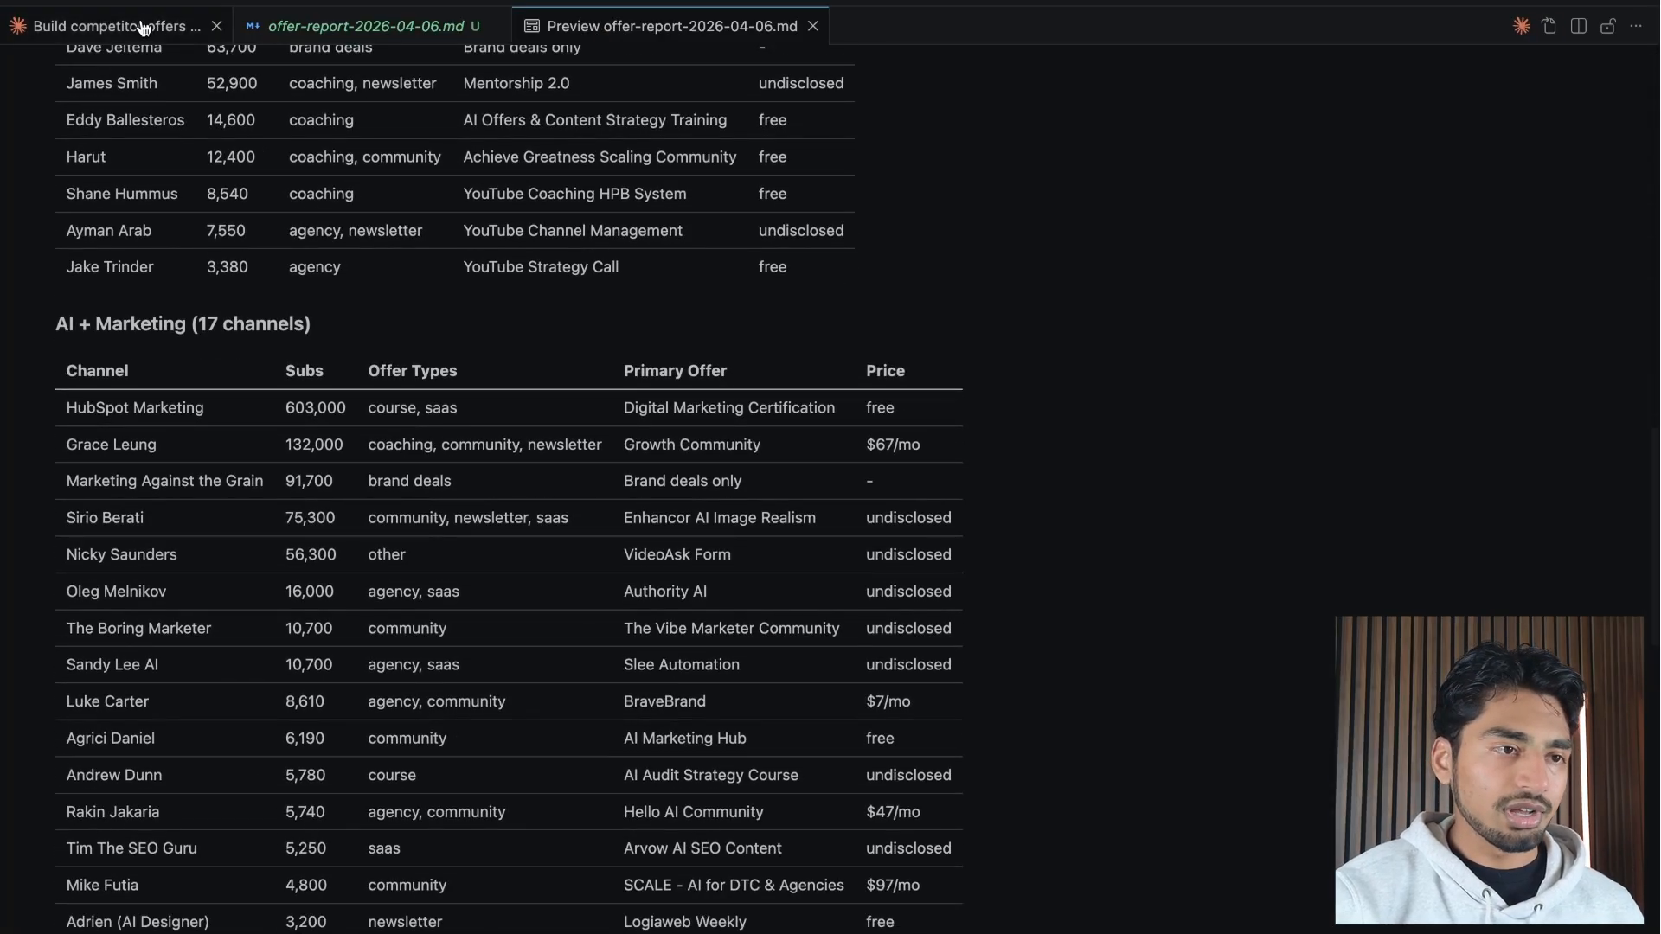
In the competitor offers session, draft feedback requesting X and Y changes, seven more channels, an interactive diagram, and knowledge base and skill updates
click(143, 26)
text(hey Claude, I do not like the way that you outputted this. Let's go ahead and change X. Let's change Y. Let's try to find seven more channels to scan next time. Let's maybe draw me an interactive diagram every single time.)
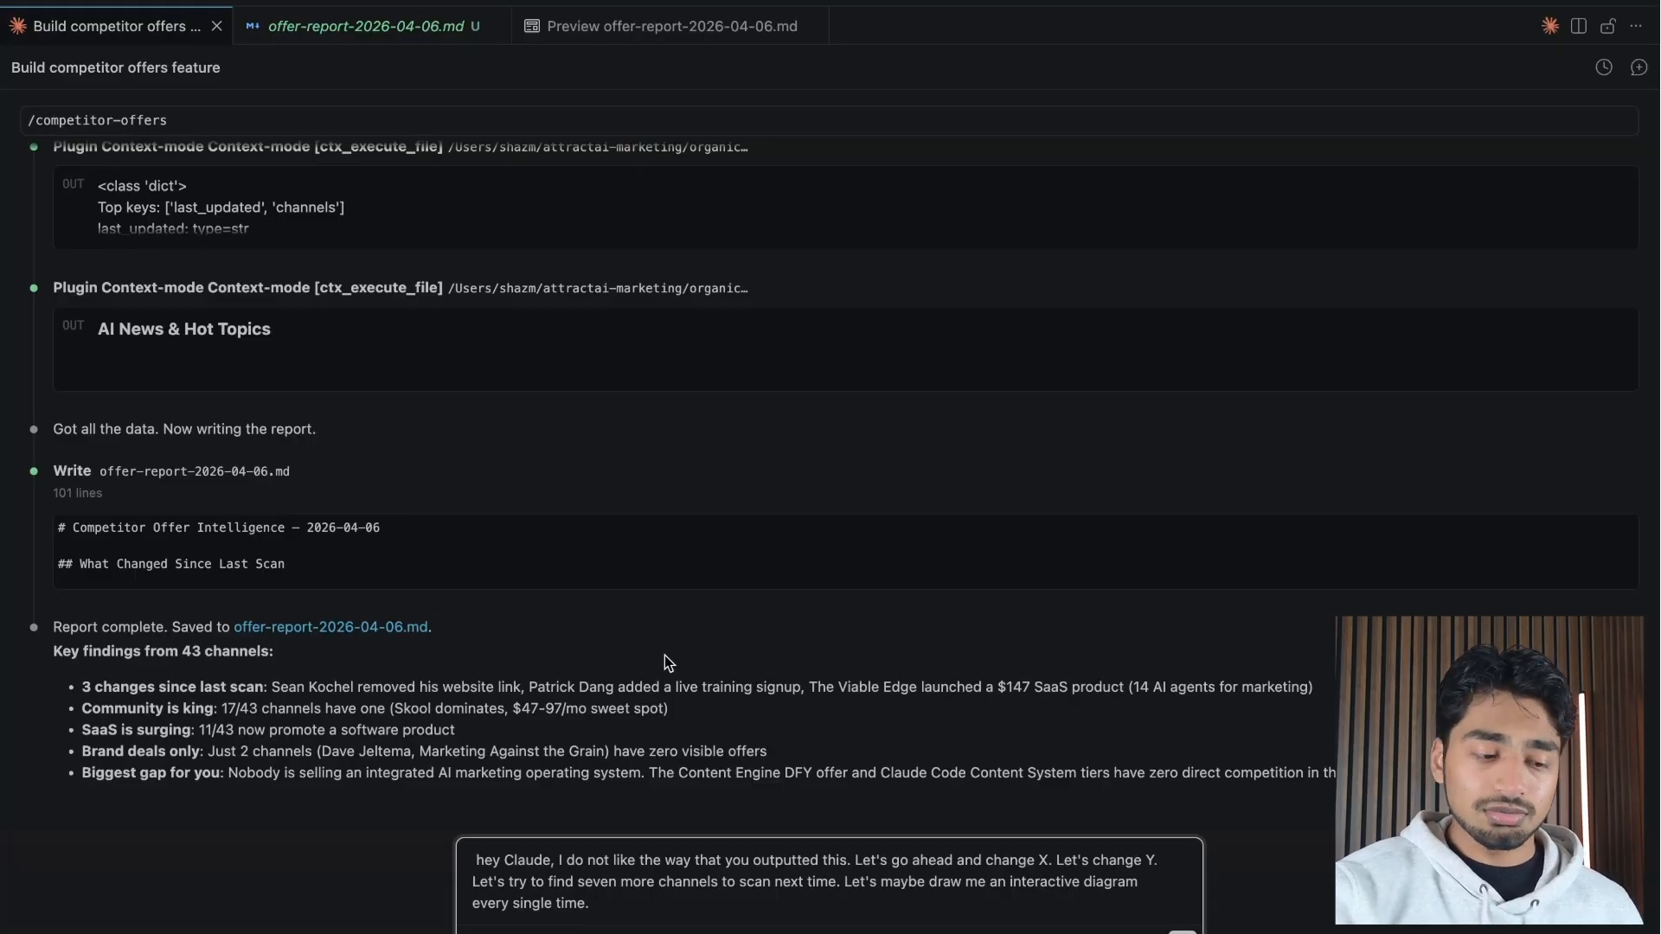
text(Now let's also update your knowledge base and your skill so that every single time we regenerate this, I don't have to repeat my feedback to you.)
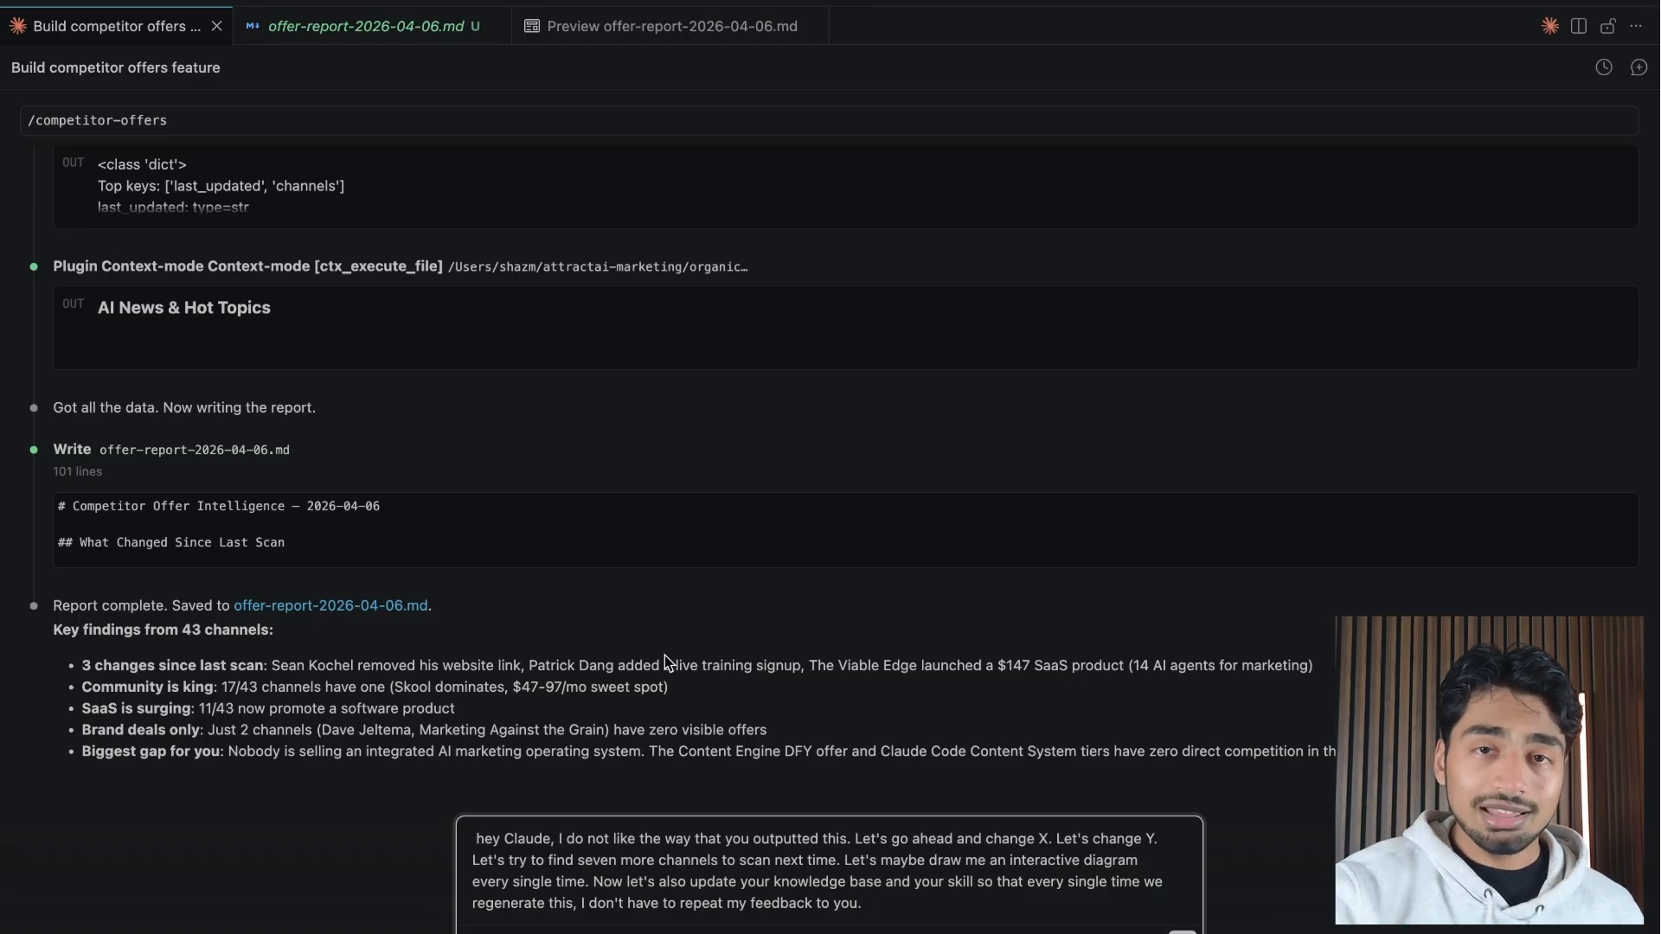
Switch to the presentation's "Three Levers for 10x" slide and draw arrows toward the Training Data and Iteration Loop cards
key(ctrl+Right)
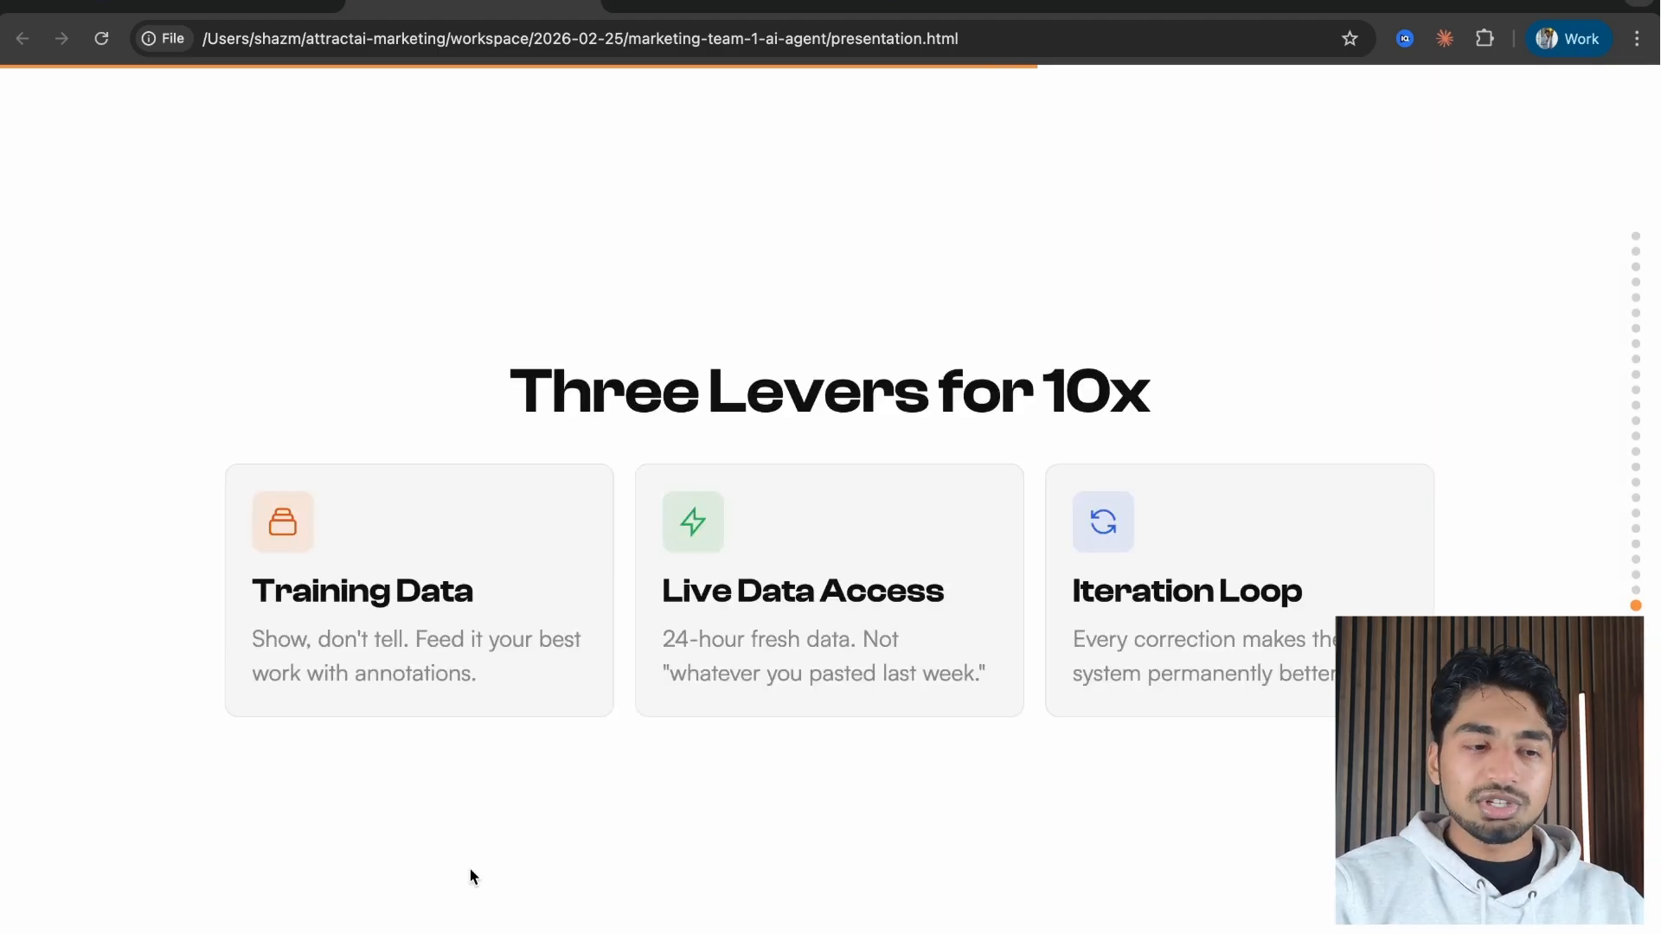
mouse_move(444, 887)
mouse_down()
mouse_move(445, 717)
mouse_move(337, 672)
mouse_up()
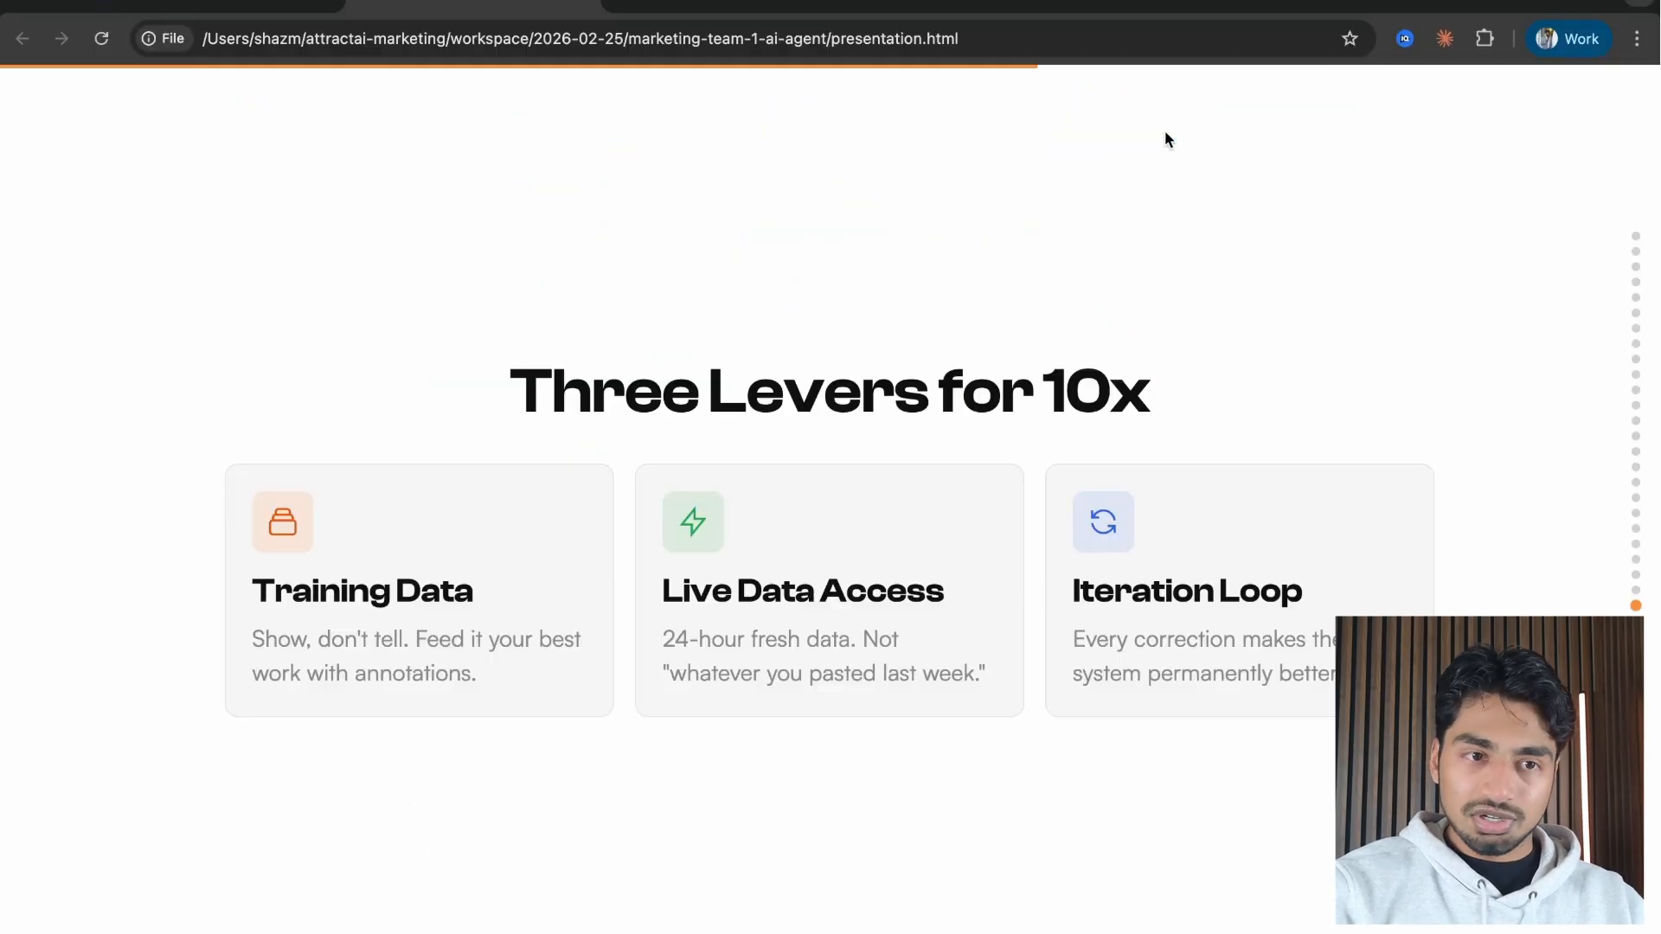
mouse_move(688, 872)
mouse_down()
mouse_move(758, 662)
mouse_move(555, 715)
mouse_move(610, 678)
mouse_move(445, 707)
mouse_move(1205, 623)
mouse_move(1116, 629)
mouse_up()
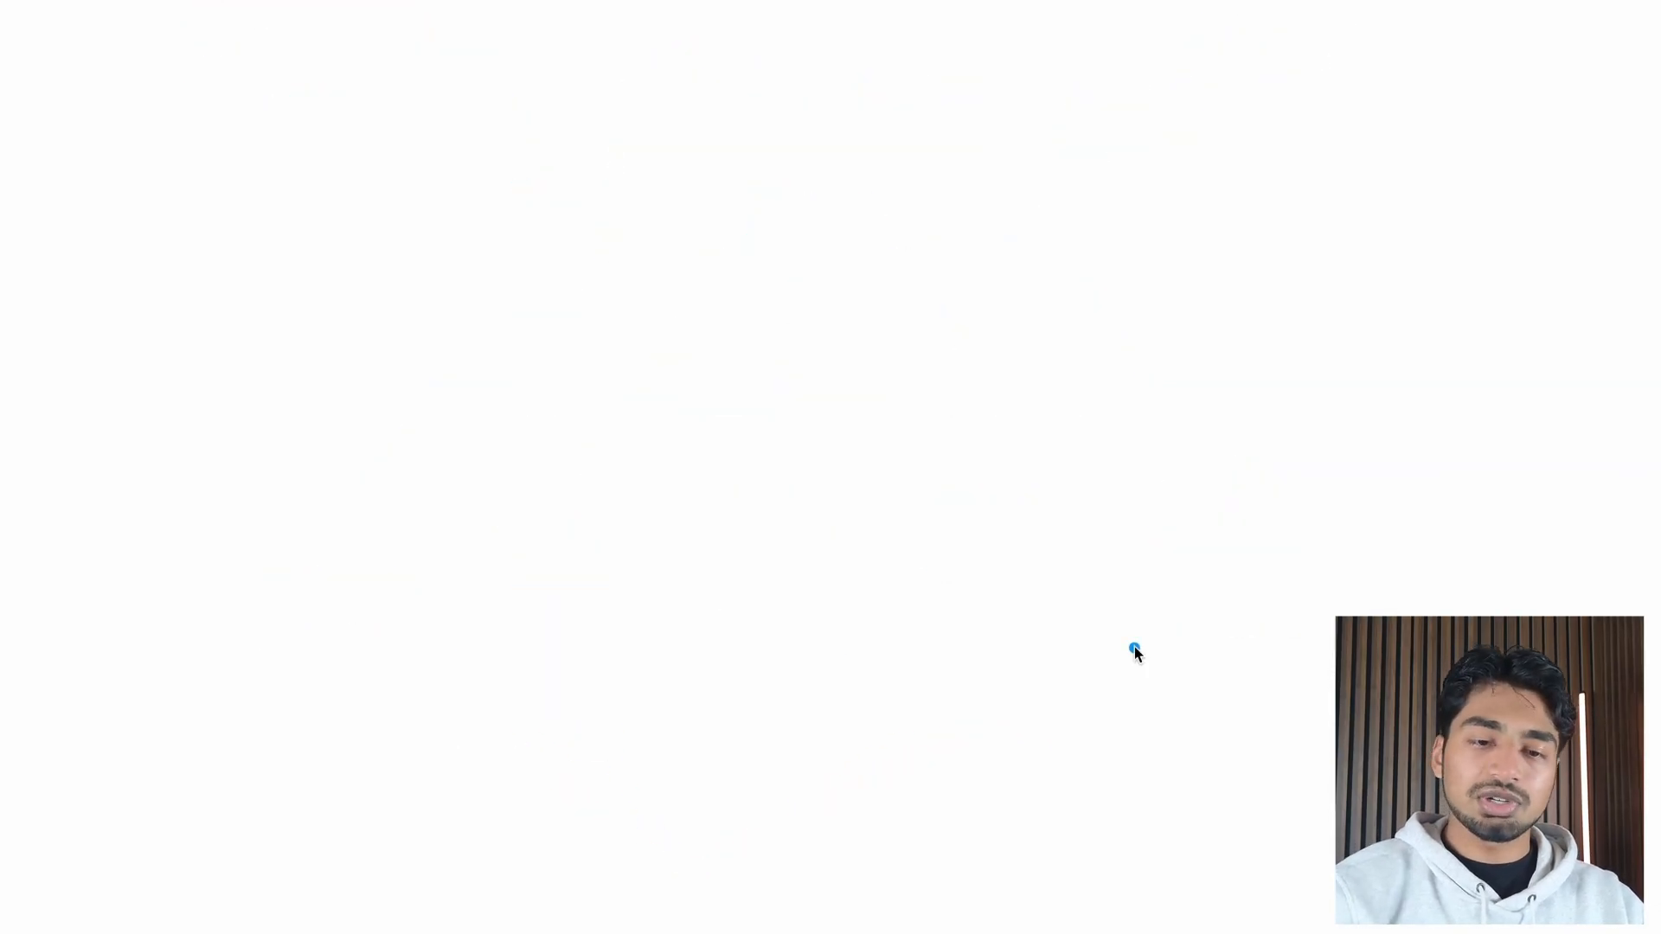
Handwrite "Claude YT Skill" across two lines on a blank whiteboard
drag(434, 105, 437, 232)
drag(495, 108, 478, 232)
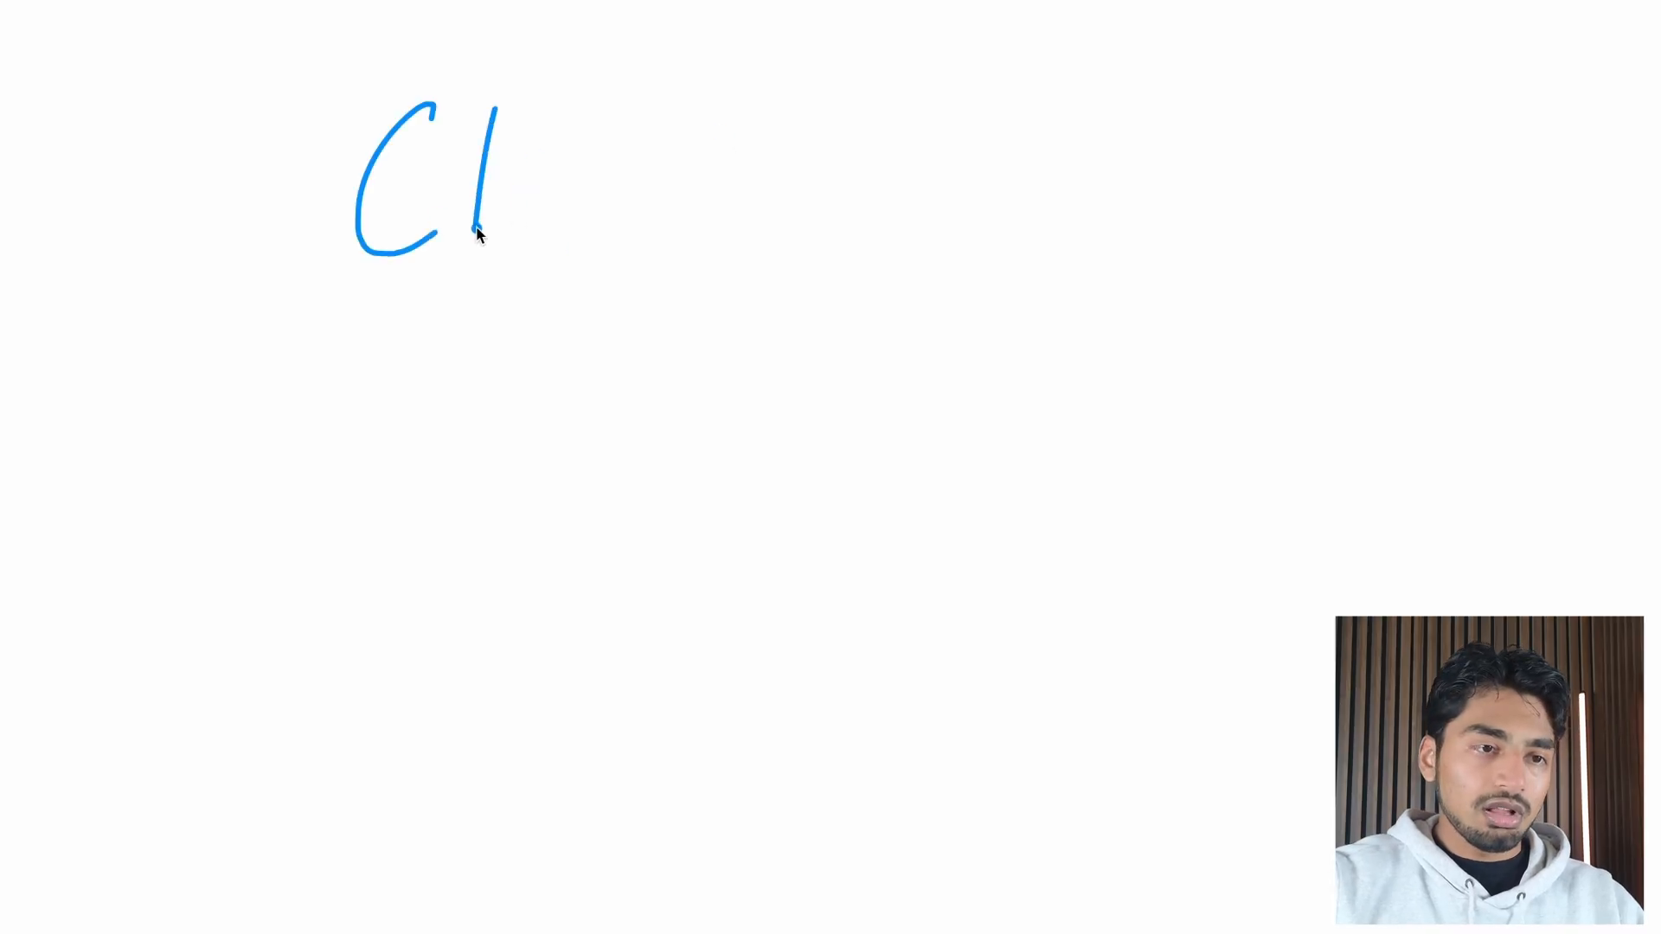
drag(500, 173, 718, 186)
mouse_move(805, 151)
mouse_down()
mouse_move(802, 253)
mouse_move(924, 169)
mouse_up()
mouse_move(575, 286)
mouse_down()
mouse_move(511, 389)
mouse_move(752, 398)
mouse_up()
Beneath the skill heading, draw an arrow to the word "Output" and another arrow onward to "Past Youtube"
mouse_move(575, 480)
mouse_down()
mouse_move(636, 595)
mouse_move(628, 618)
mouse_up()
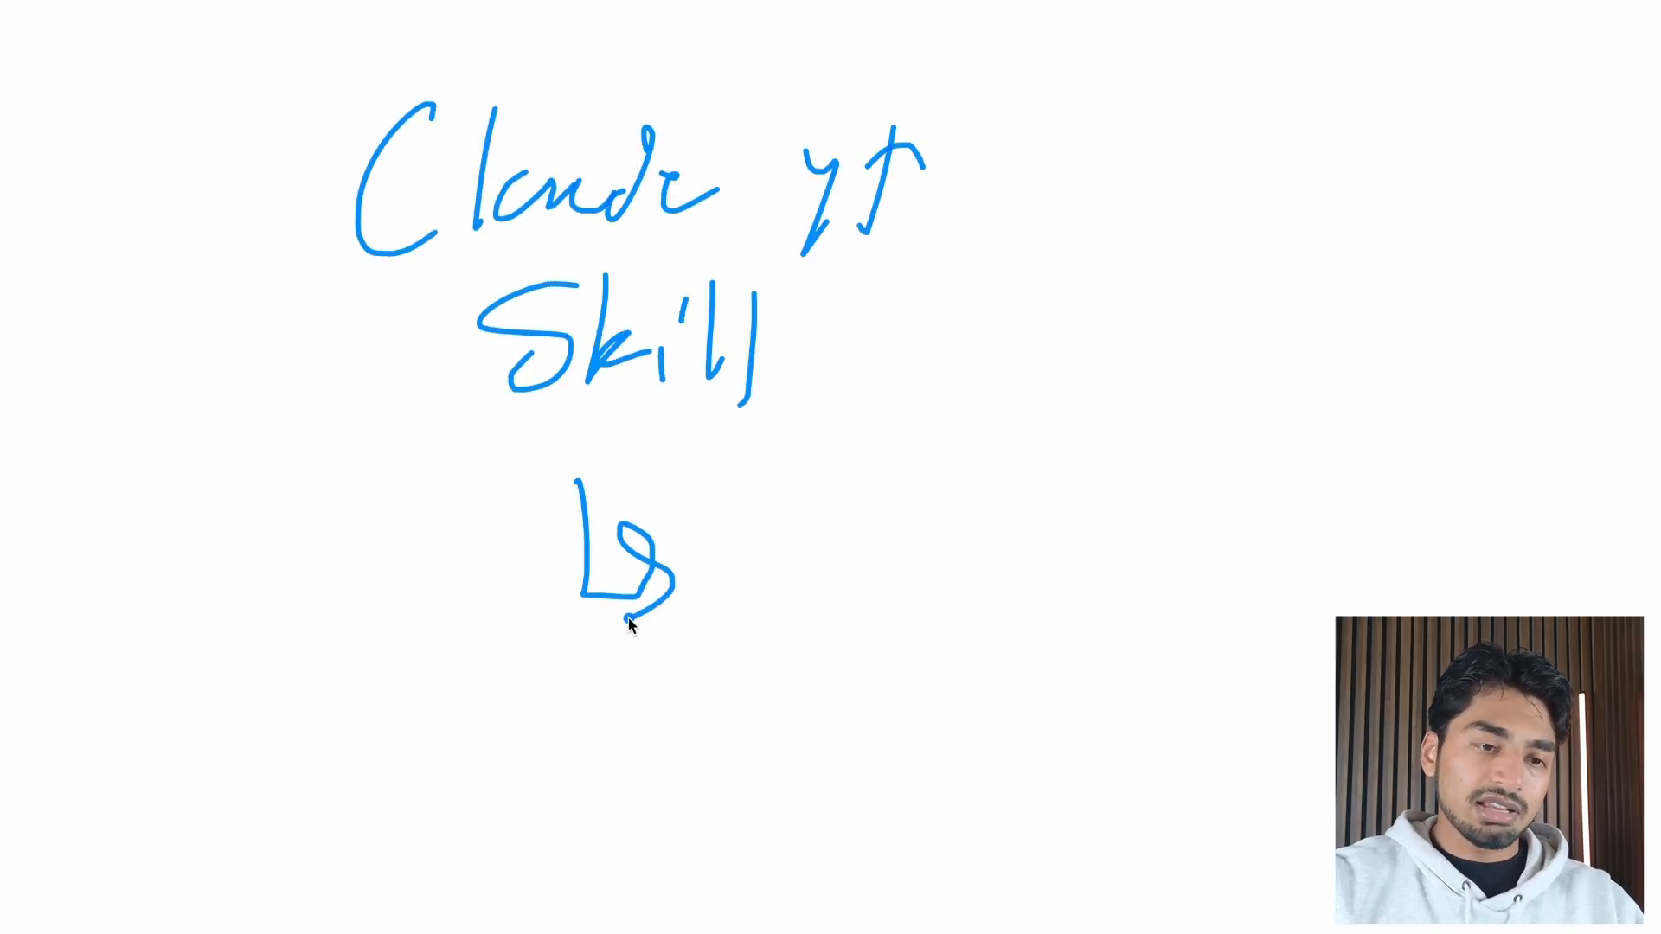
drag(773, 536, 777, 542)
mouse_move(815, 550)
mouse_down()
mouse_move(834, 606)
mouse_move(1019, 558)
mouse_up()
mouse_move(1121, 546)
mouse_down()
mouse_move(1199, 554)
mouse_move(1168, 582)
mouse_up()
click(1311, 547)
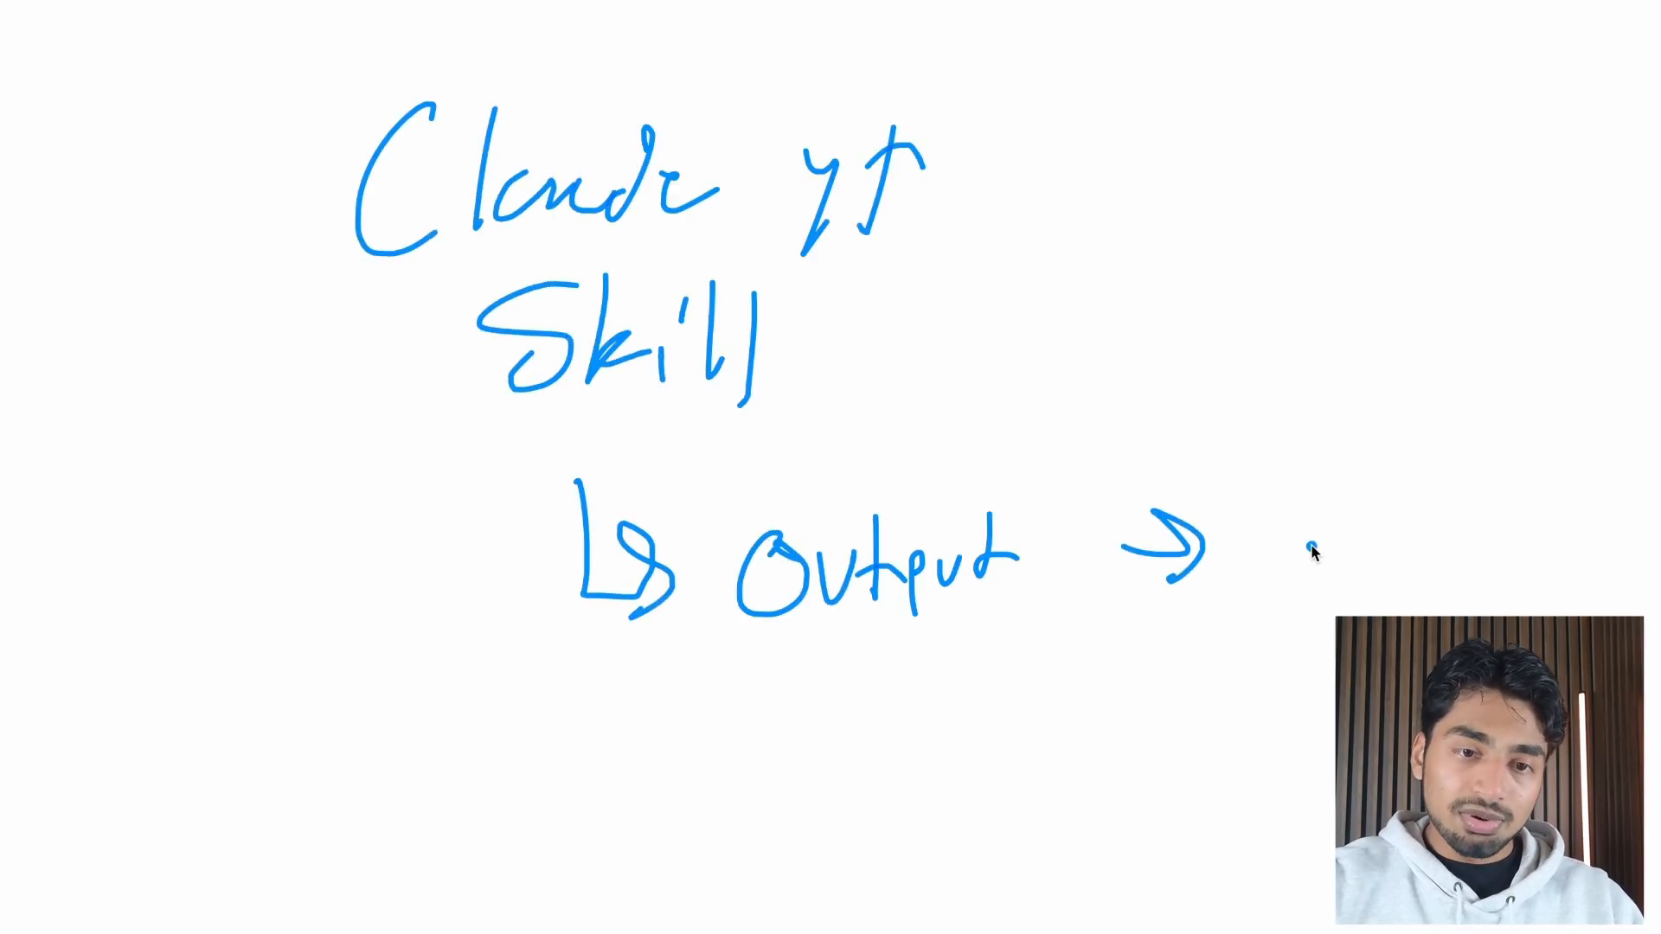
drag(1286, 486, 1293, 563)
mouse_move(1286, 486)
mouse_down()
mouse_move(1289, 507)
mouse_move(1358, 510)
mouse_move(1366, 527)
mouse_up()
drag(1431, 470, 1450, 506)
mouse_move(1369, 593)
mouse_down()
mouse_move(1401, 594)
mouse_move(1405, 616)
mouse_up()
mouse_move(1419, 597)
mouse_down()
mouse_move(1512, 605)
mouse_move(1562, 588)
mouse_up()
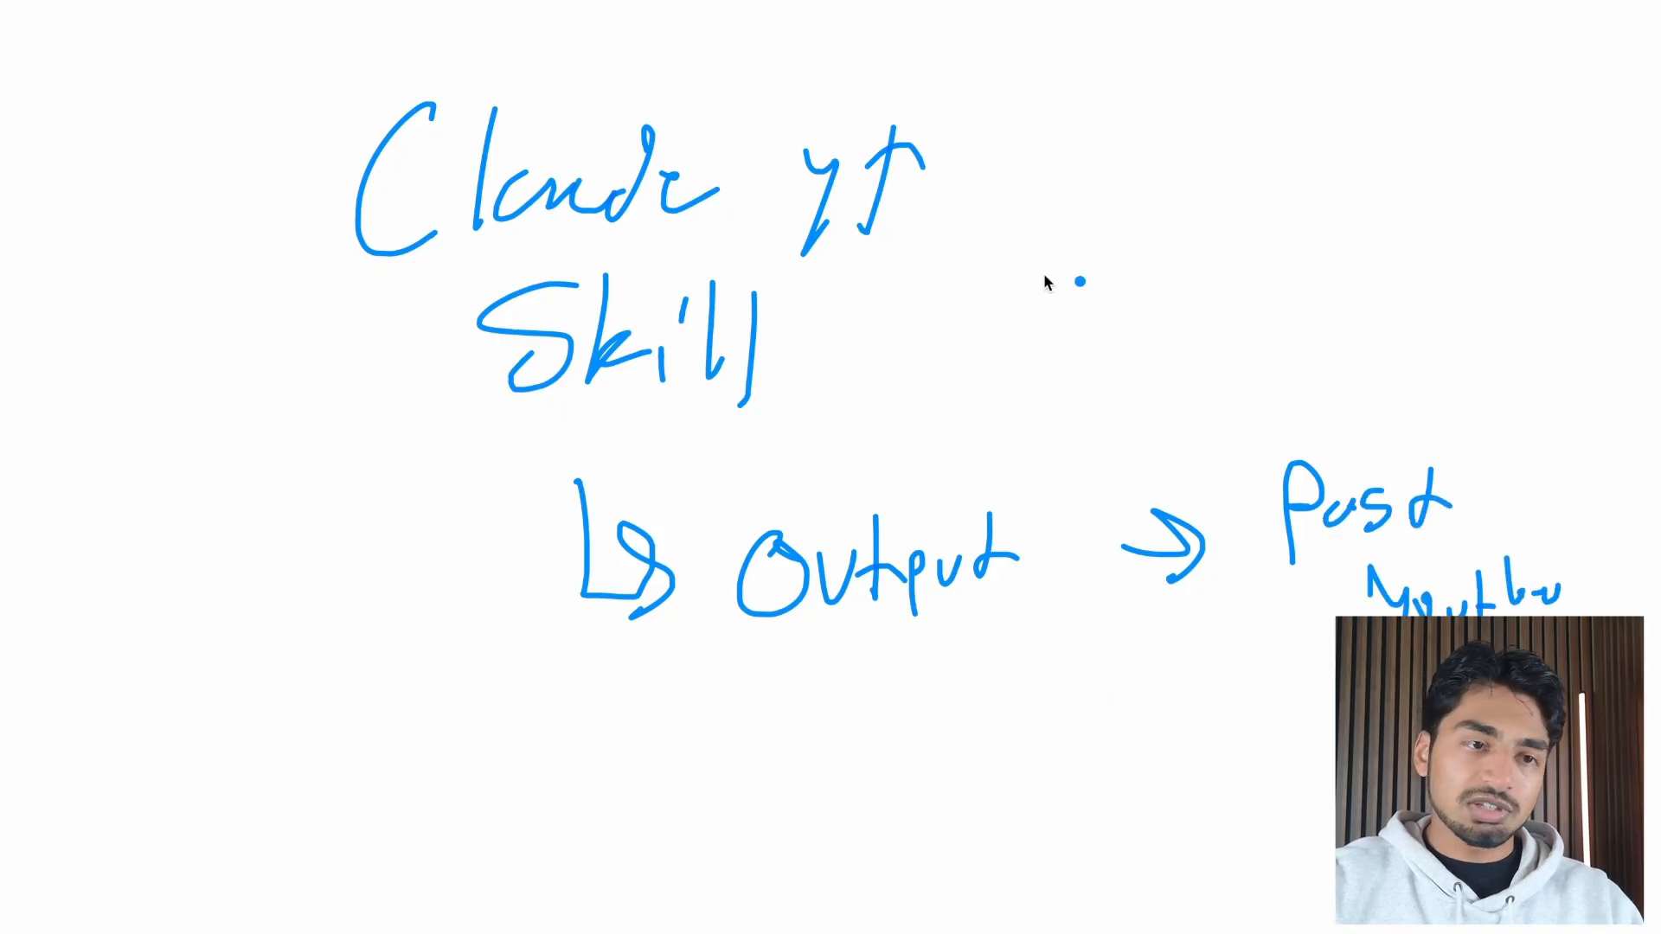